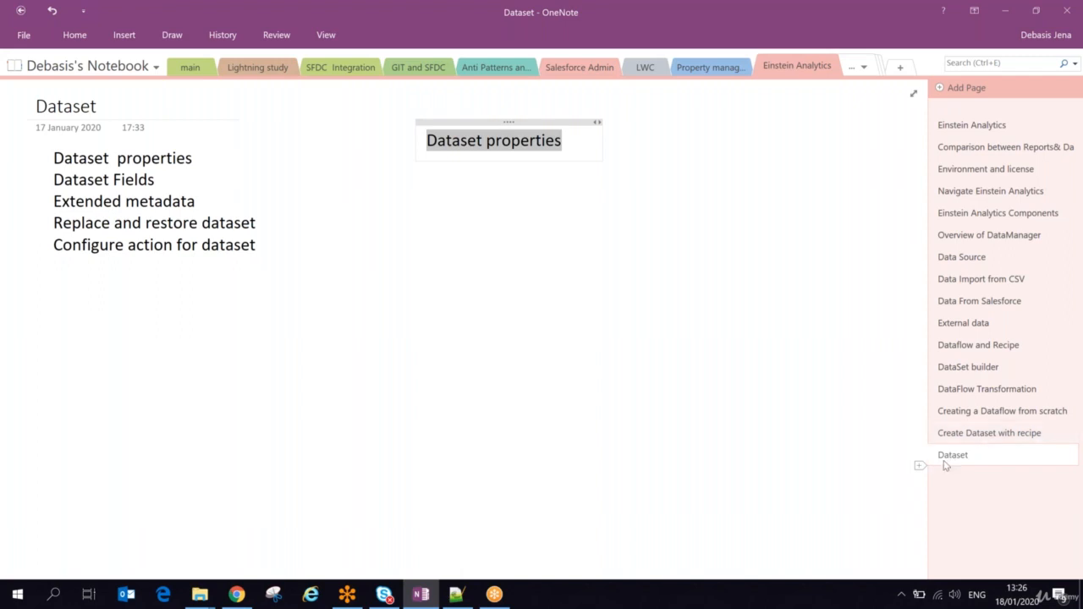
# Step: Add a new section to the notebook and title its first page "Lens"
pyautogui.click(900, 67)
pyautogui.write('Lens')
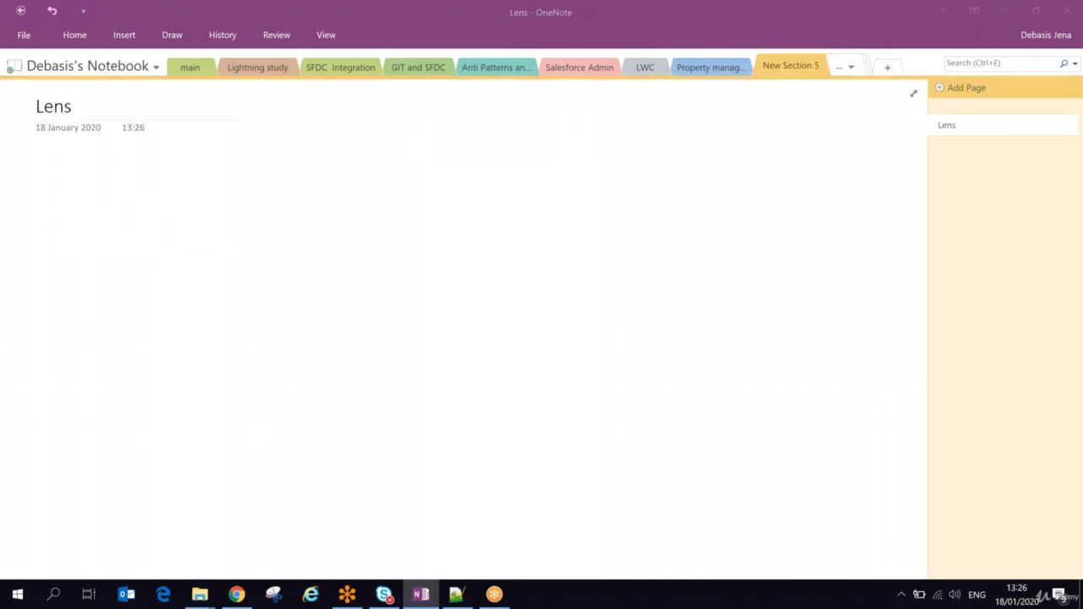
# Step: Switch to Salesforce in Chrome and launch Einstein Analytics Studio
pyautogui.hotkey('alt', 'Tab')
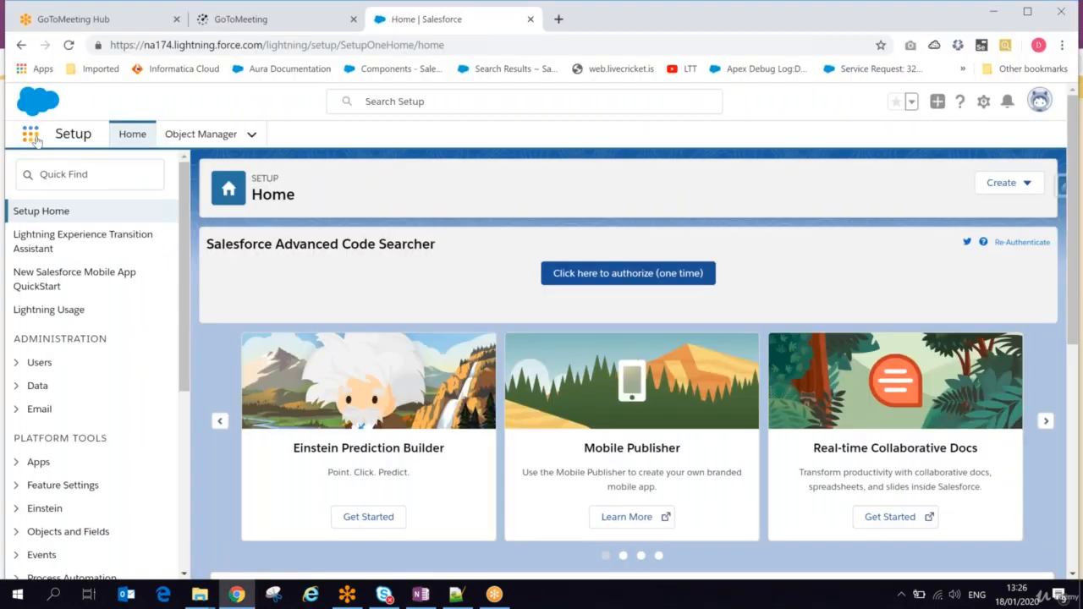
pyautogui.click(30, 133)
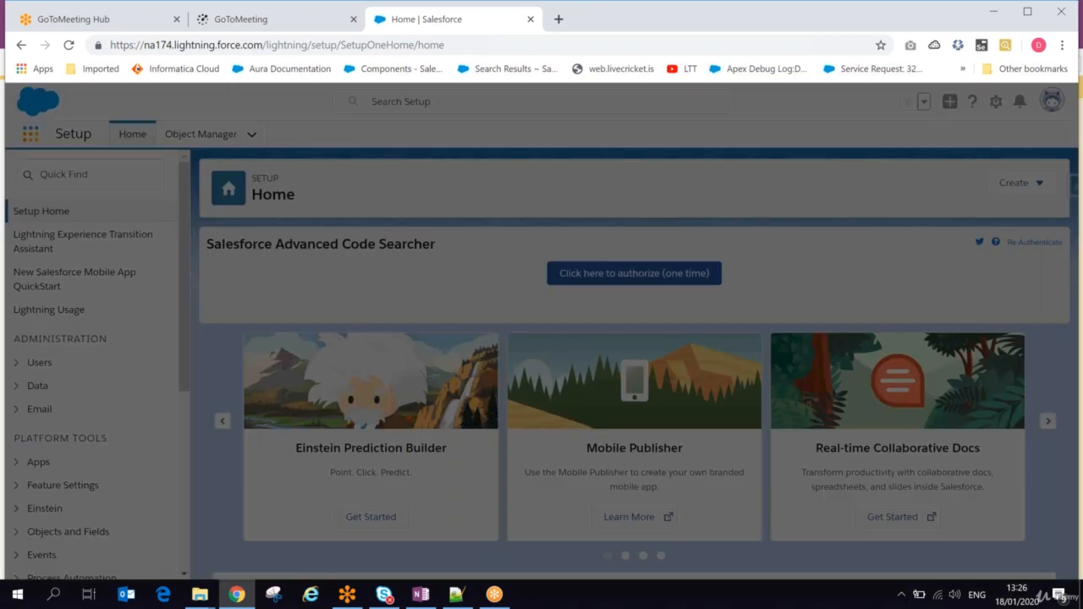
pyautogui.click(213, 242)
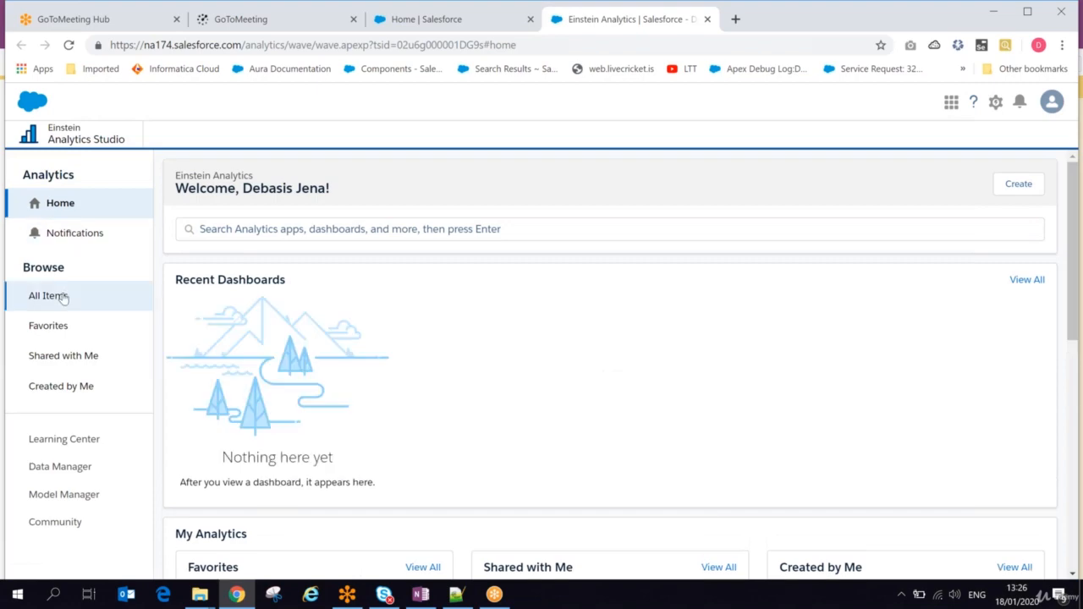
# Step: Browse all analytics items down to the full datasets list and open the regMyOpp dataset as a new lens
pyautogui.click(64, 296)
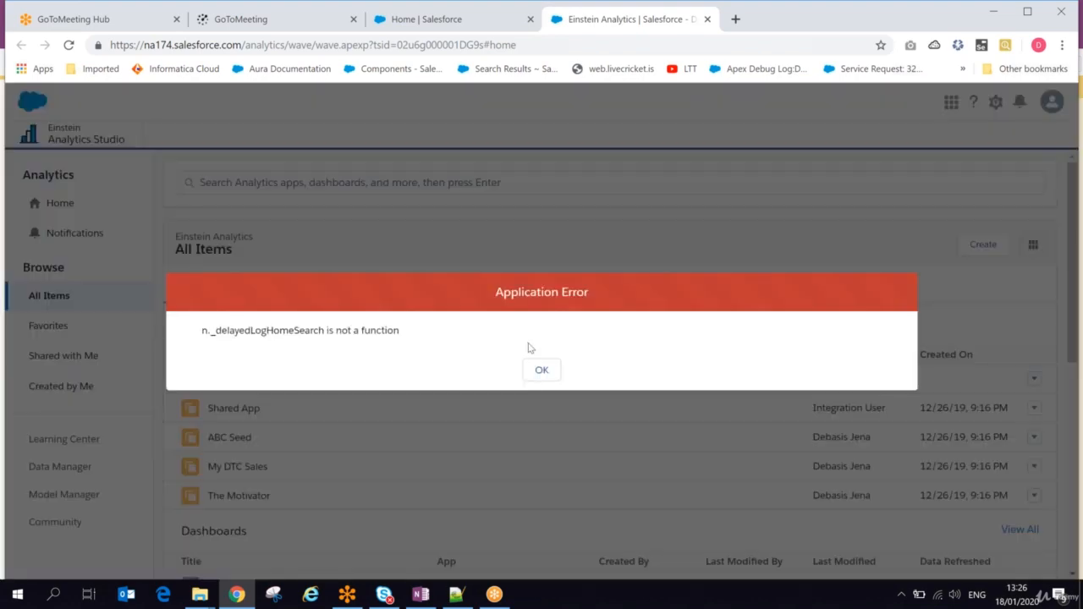
pyautogui.click(550, 370)
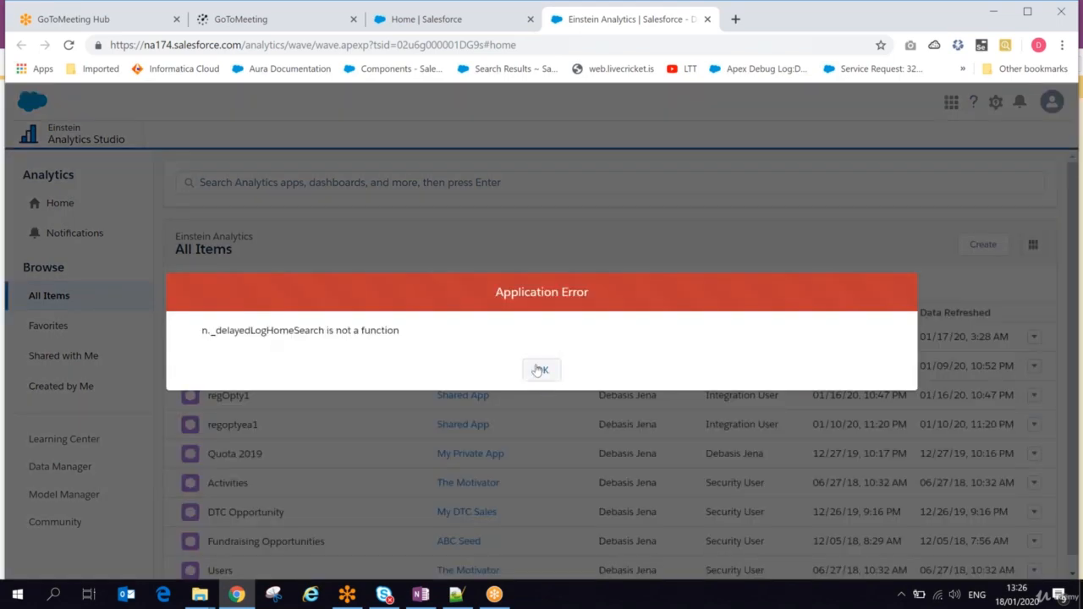
pyautogui.click(543, 369)
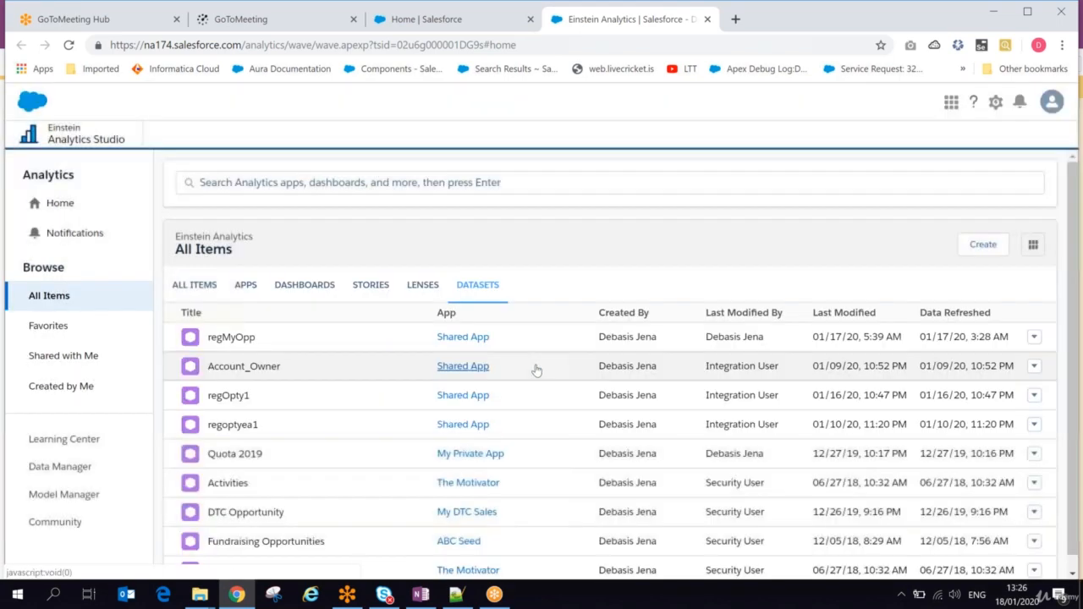
pyautogui.click(219, 348)
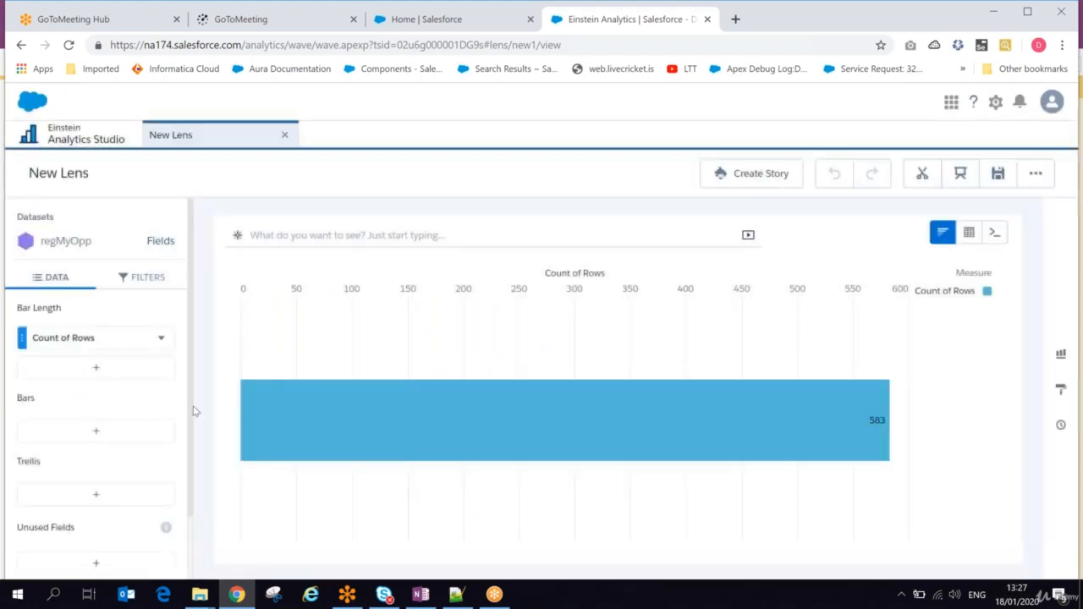
# Step: Switch to OneNote and set the font size to 18 for a new note below the Lens page title
pyautogui.click(421, 595)
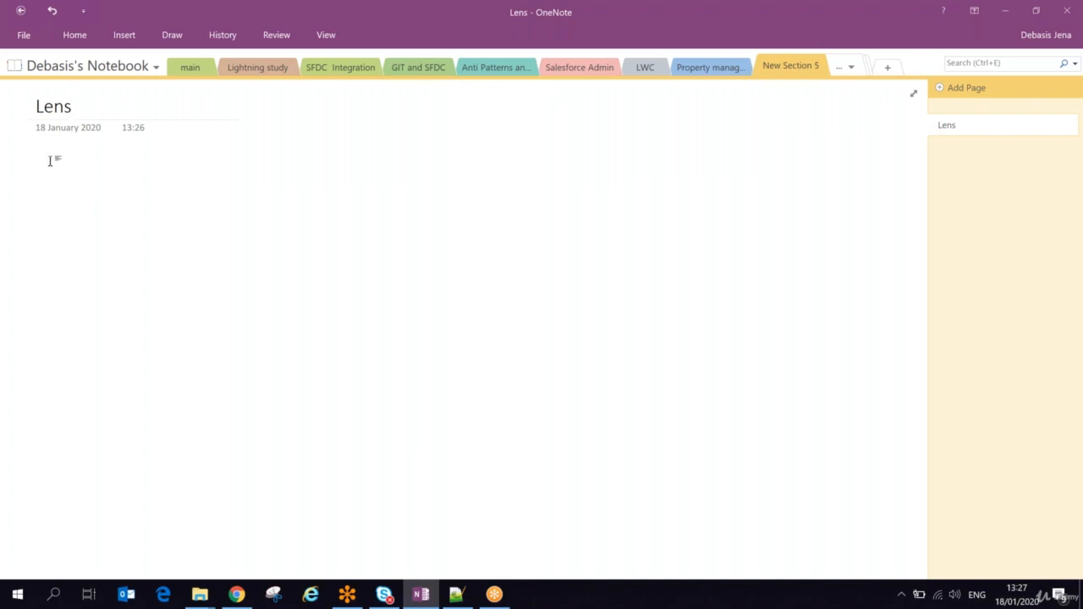
pyautogui.hotkey('alt', 'Tab')
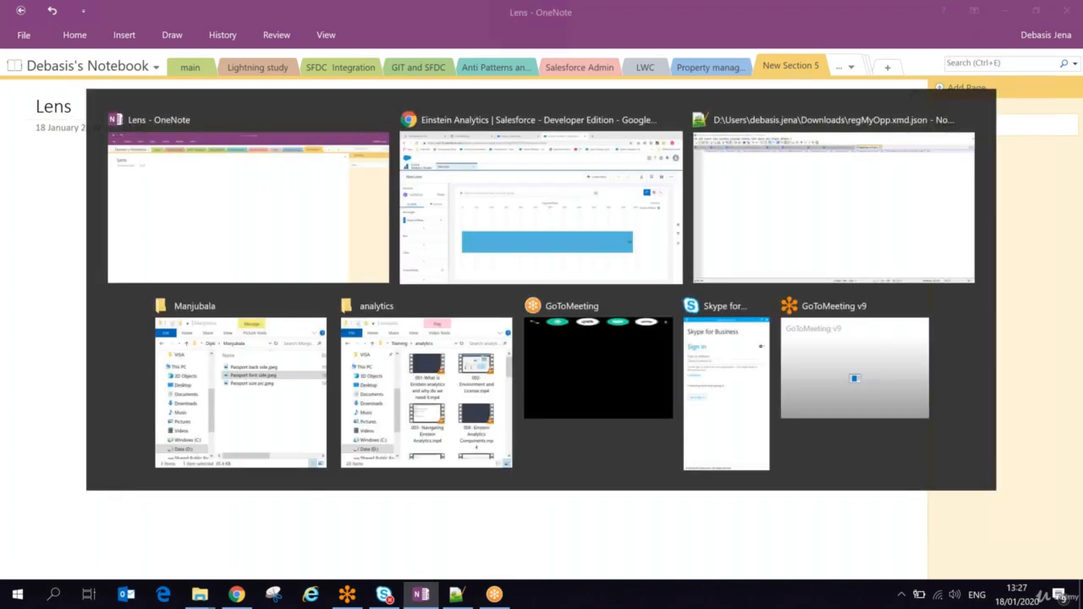
pyautogui.hotkey('alt', 'Tab')
pyautogui.click(83, 40)
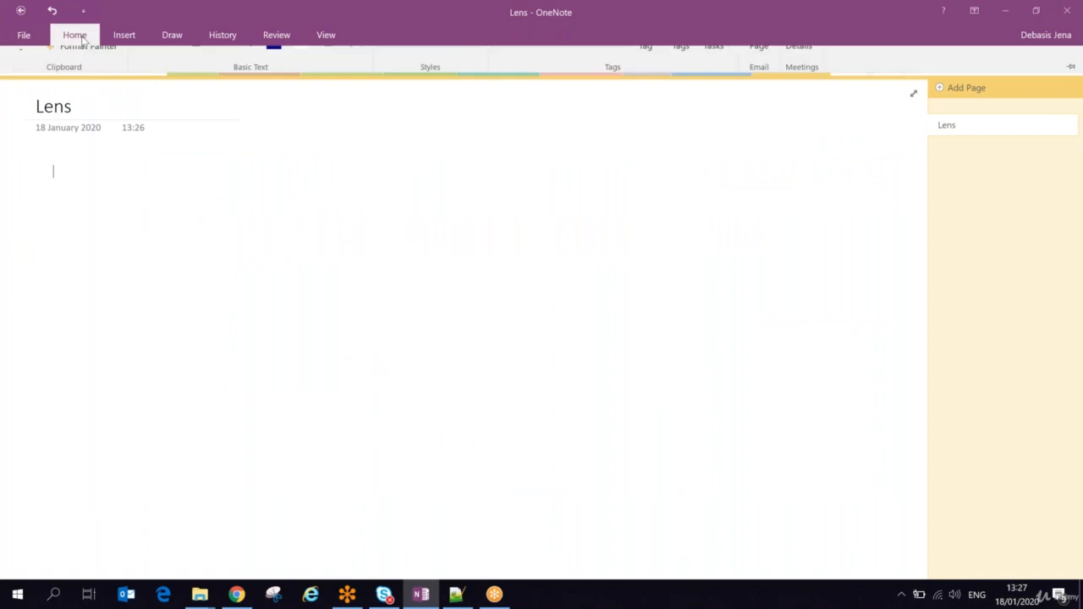
pyautogui.click(234, 66)
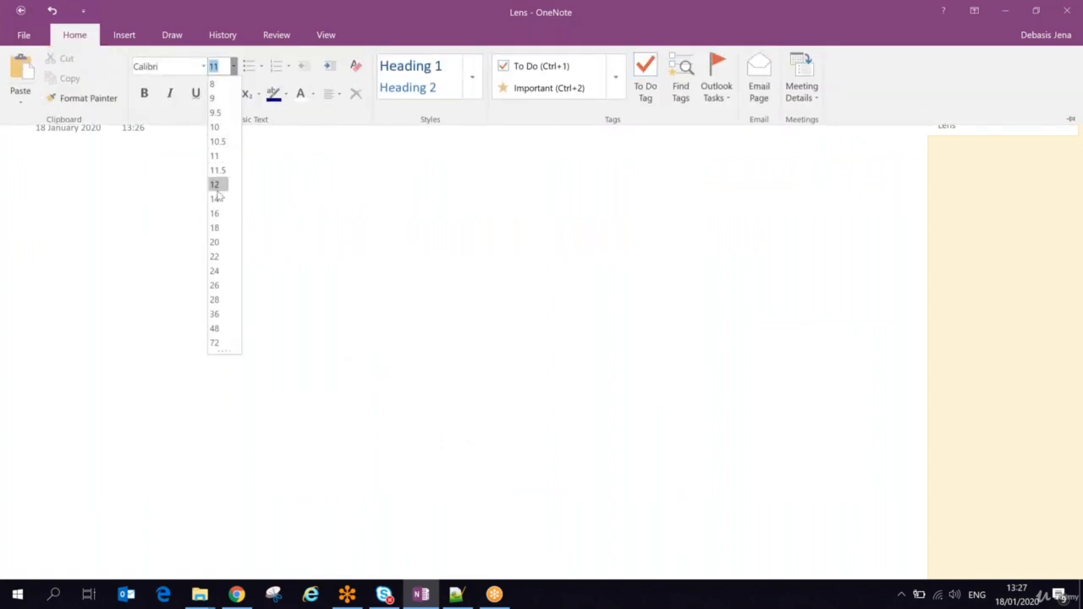
pyautogui.click(217, 231)
pyautogui.click(54, 169)
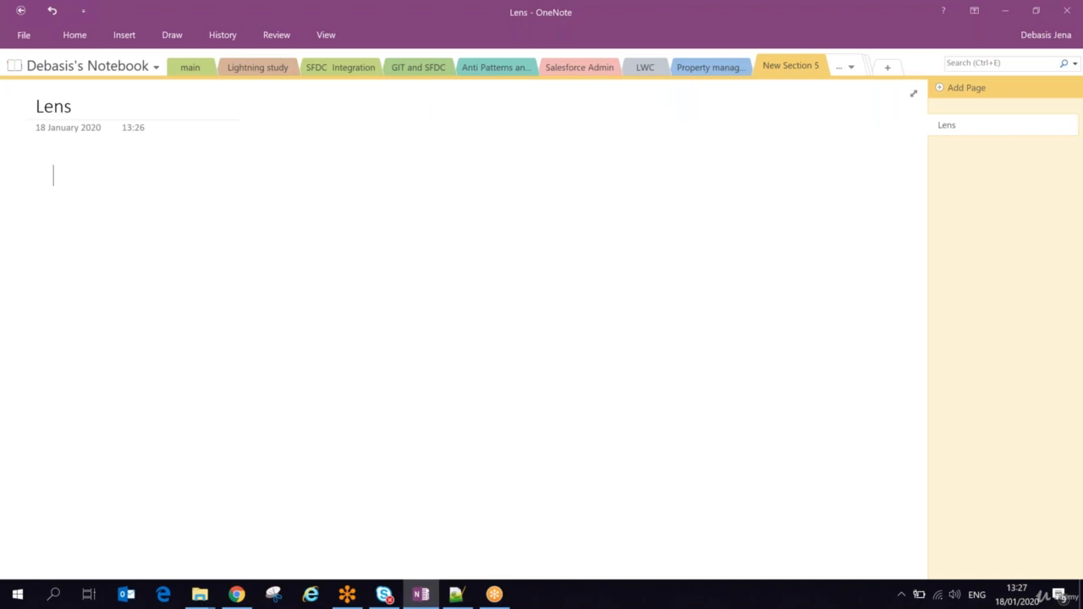
# Step: Write "Open dataset as a new lens" as the first line of the note
pyautogui.write('Open datase')
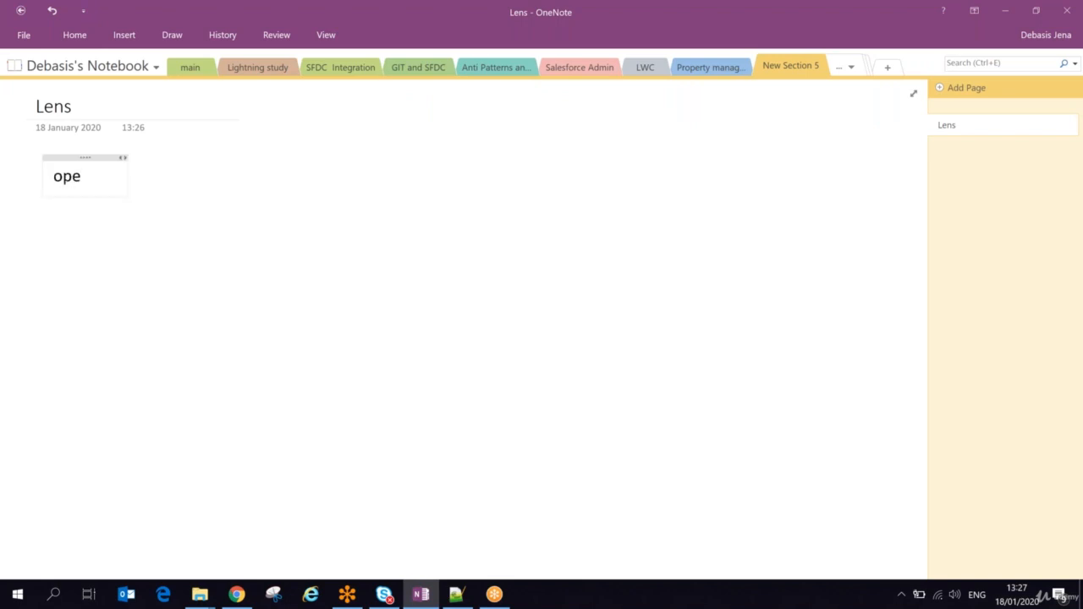
pyautogui.write('t as')
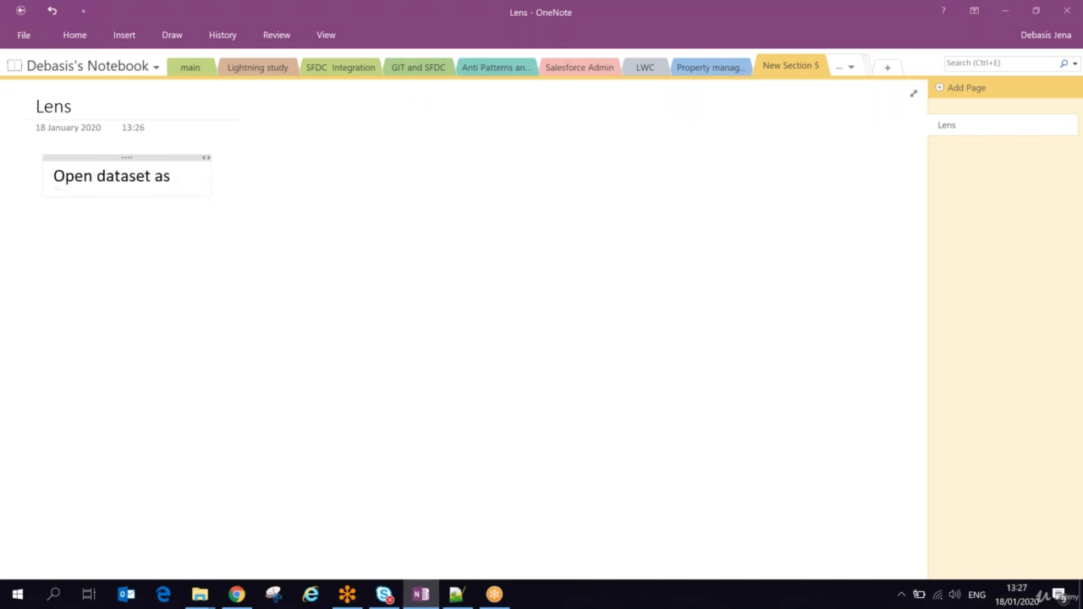
pyautogui.write(' a new lense')
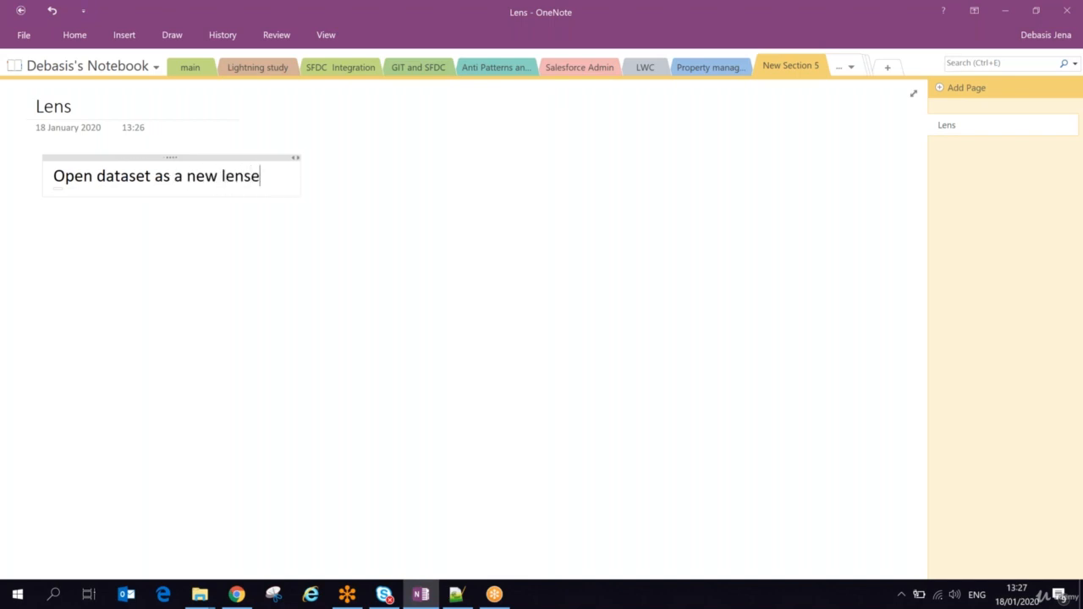
pyautogui.press('Return')
pyautogui.click(268, 175)
pyautogui.press('BackSpace')
# Step: Leave a blank line and add the line "View of the dataset" to the note
pyautogui.press('Return')
pyautogui.press('Down')
pyautogui.write('View of ')
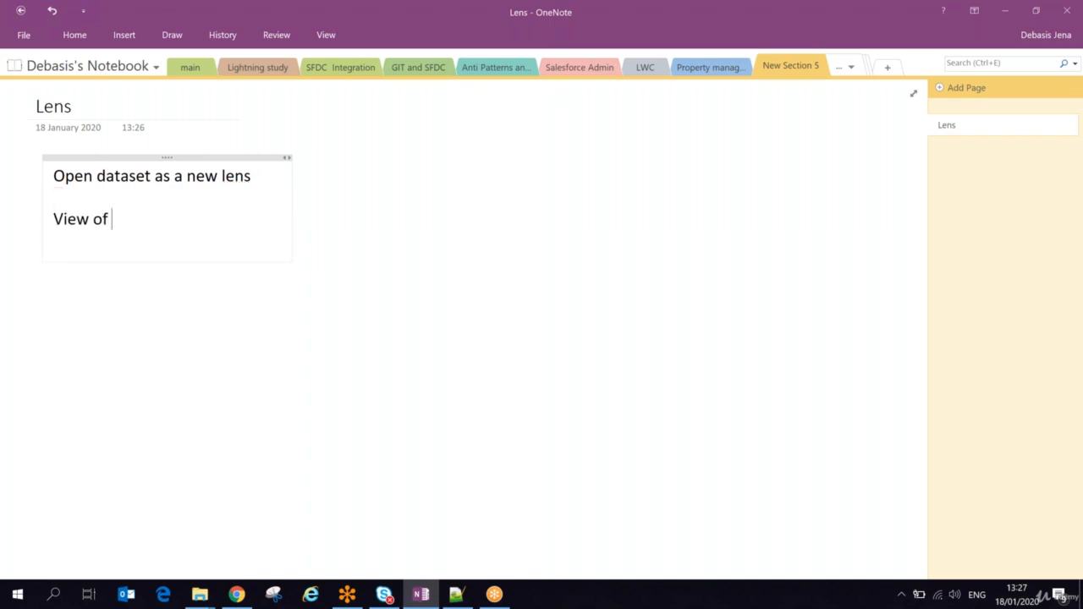
pyautogui.write('the datase')
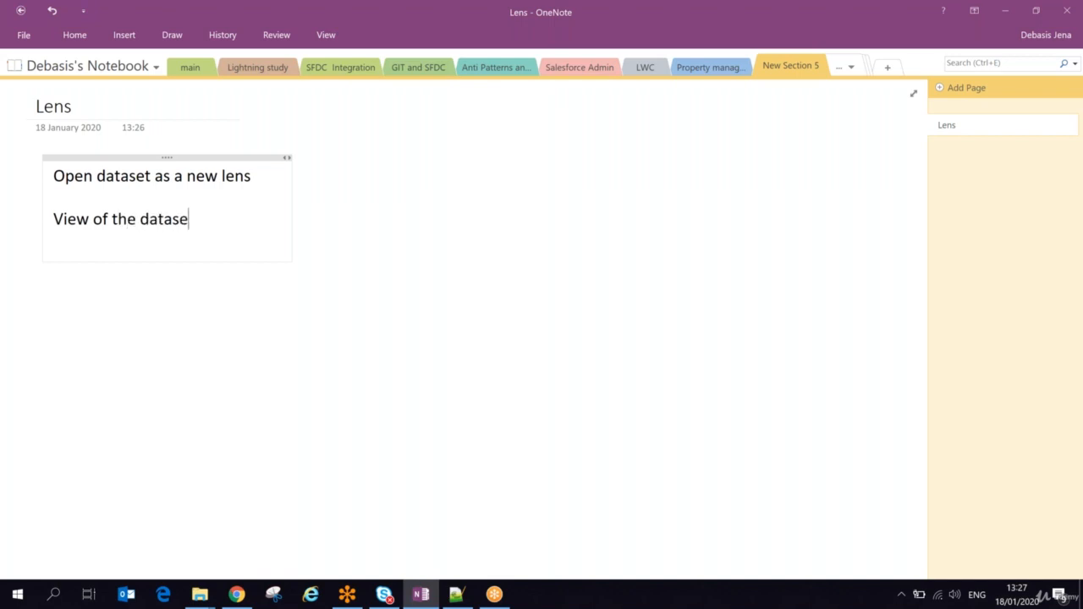
pyautogui.write('t')
pyautogui.press('Return')
# Step: Switch to the new lens in Chrome and show its gallery of chart types
pyautogui.hotkey('alt', 'Tab')
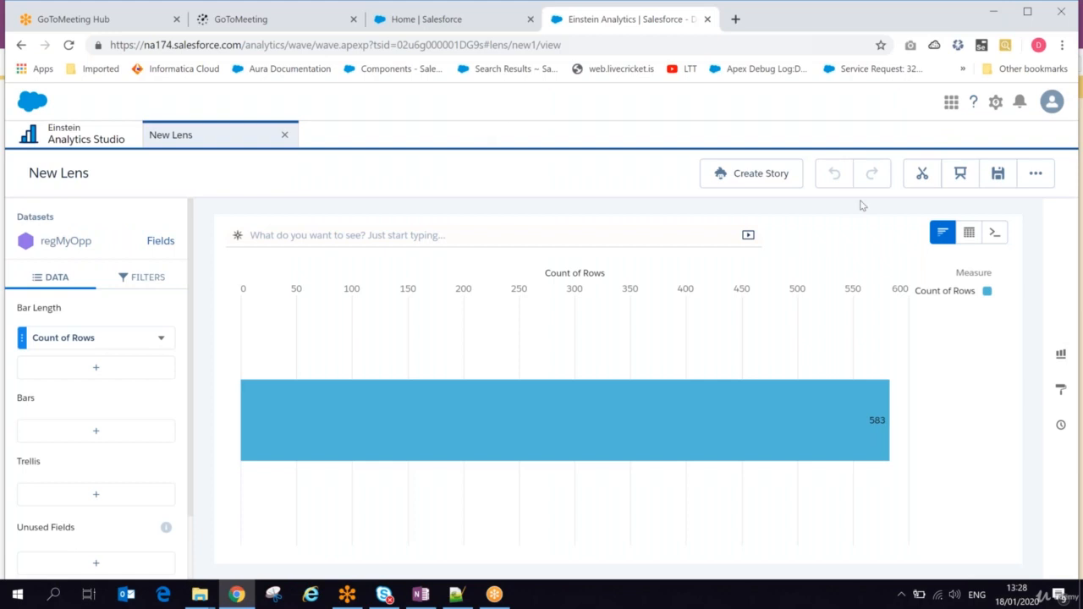
pyautogui.click(1059, 355)
# Step: Switch to OneNote and add "As chart or table, SAQL" below the "View of the dataset" line
pyautogui.hotkey('alt', 'Tab')
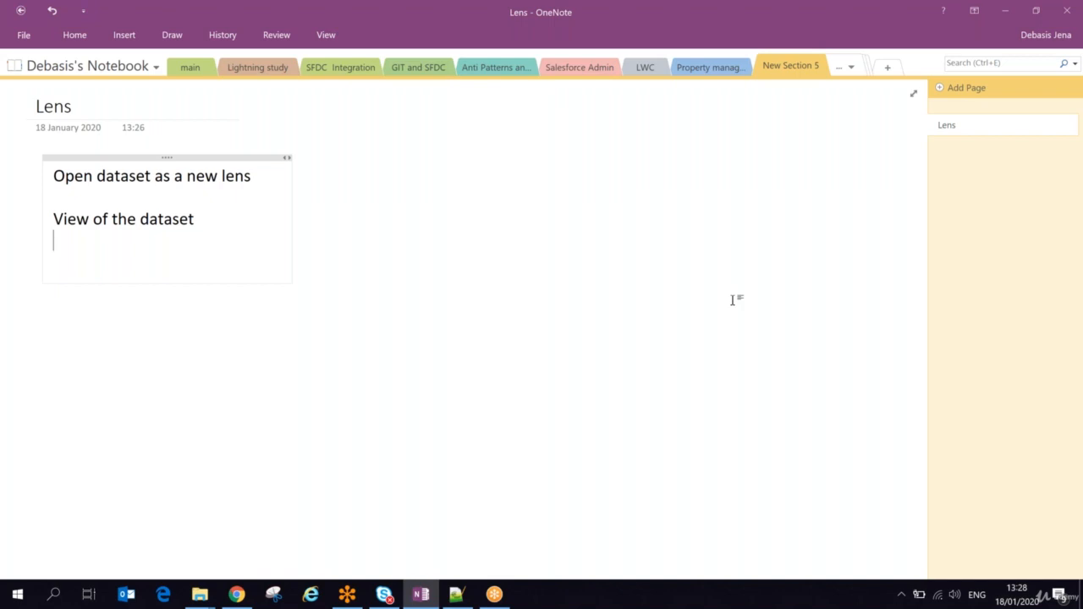
pyautogui.write('as char')
pyautogui.press('BackSpace')
pyautogui.write('t or table')
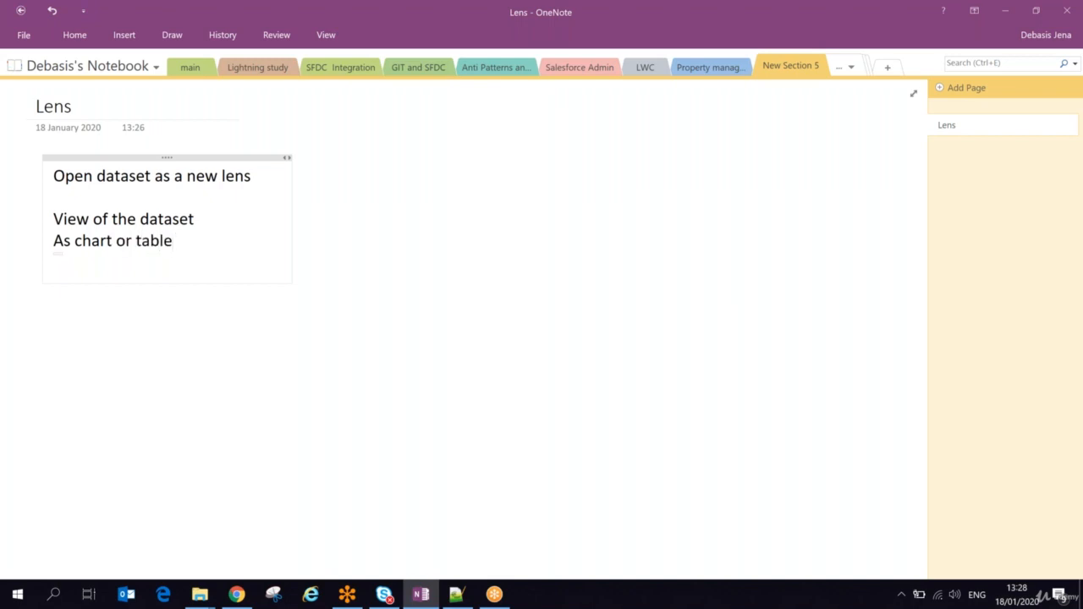
pyautogui.write(', SAQL')
# Step: Switch to the lens in Chrome and examine the SAQL query behind it in query mode
pyautogui.hotkey('alt', 'Tab')
pyautogui.click(778, 233)
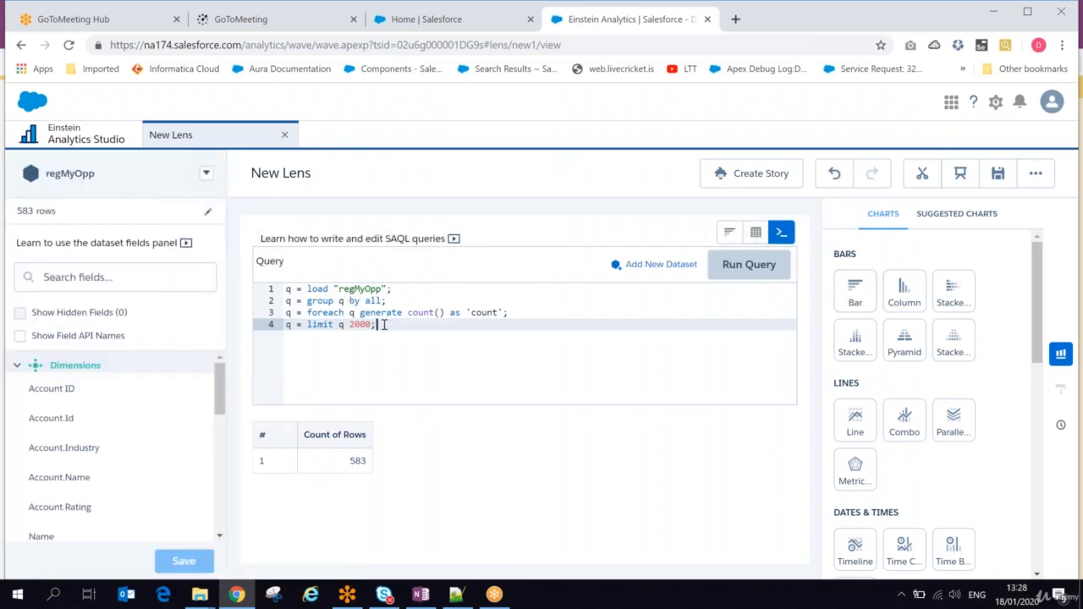
pyautogui.moveTo(378, 325); pyautogui.dragTo(285, 289)
pyautogui.hotkey('alt', 'Tab')
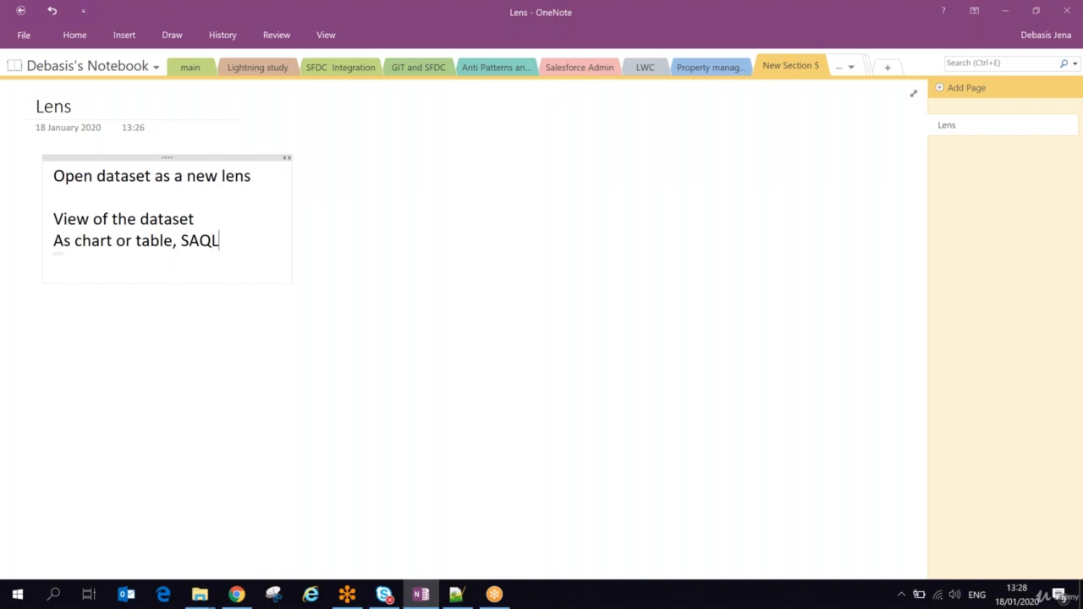
pyautogui.hotkey('alt', 'Tab')
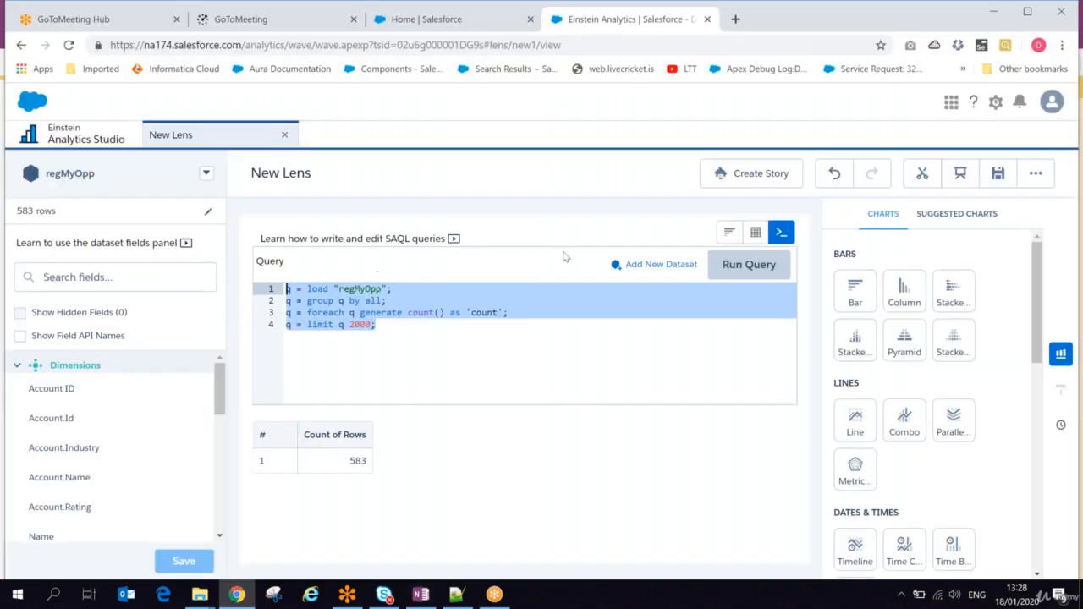
# Step: Return the lens to chart mode and look through the available chart types, from bars to maps
pyautogui.click(729, 232)
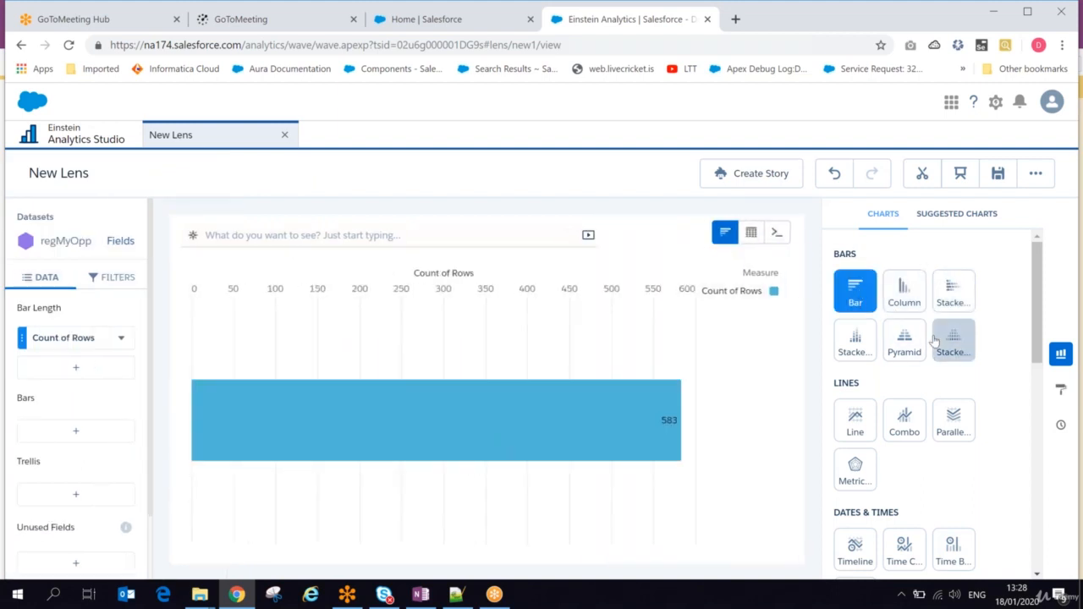
pyautogui.doubleClick(847, 254)
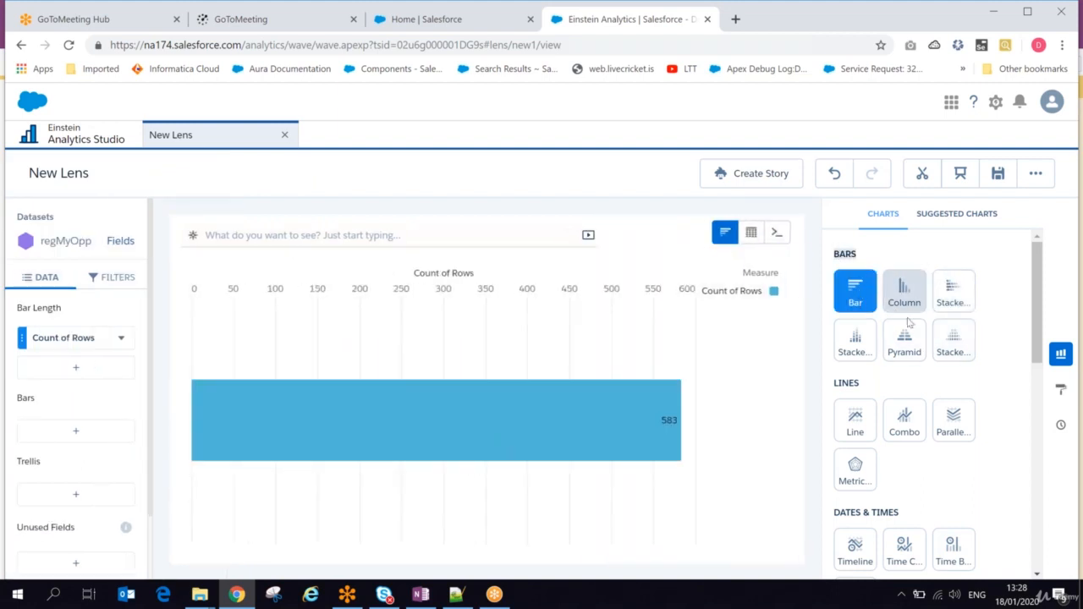
pyautogui.moveTo(1032, 299); pyautogui.dragTo(999, 422)
pyautogui.scroll(-3, 999, 422)
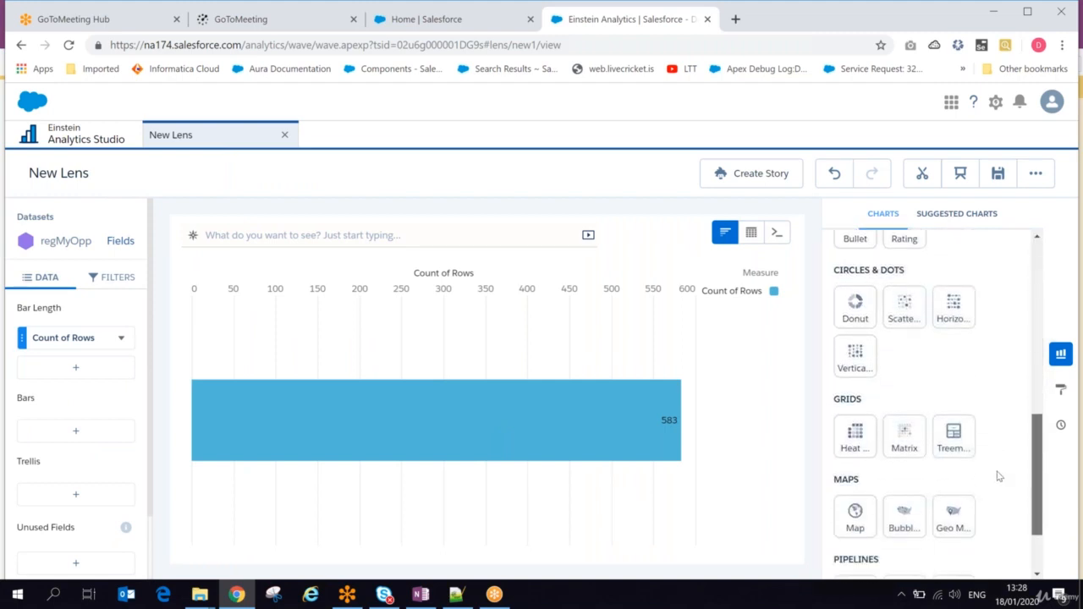
# Step: Display the regMyOpp lens in table mode as a values table
pyautogui.click(751, 235)
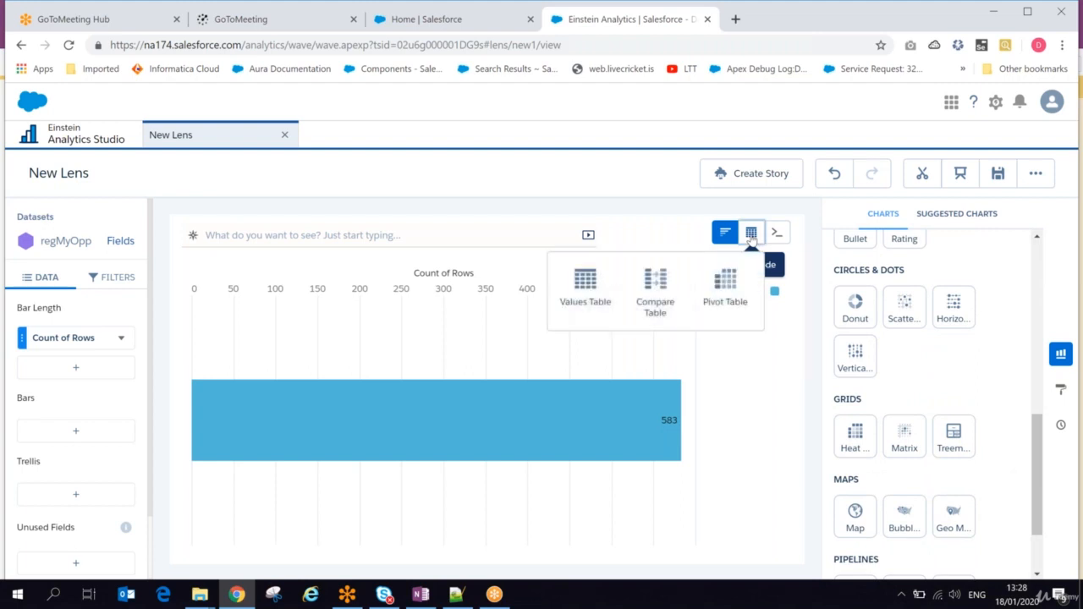
pyautogui.click(584, 286)
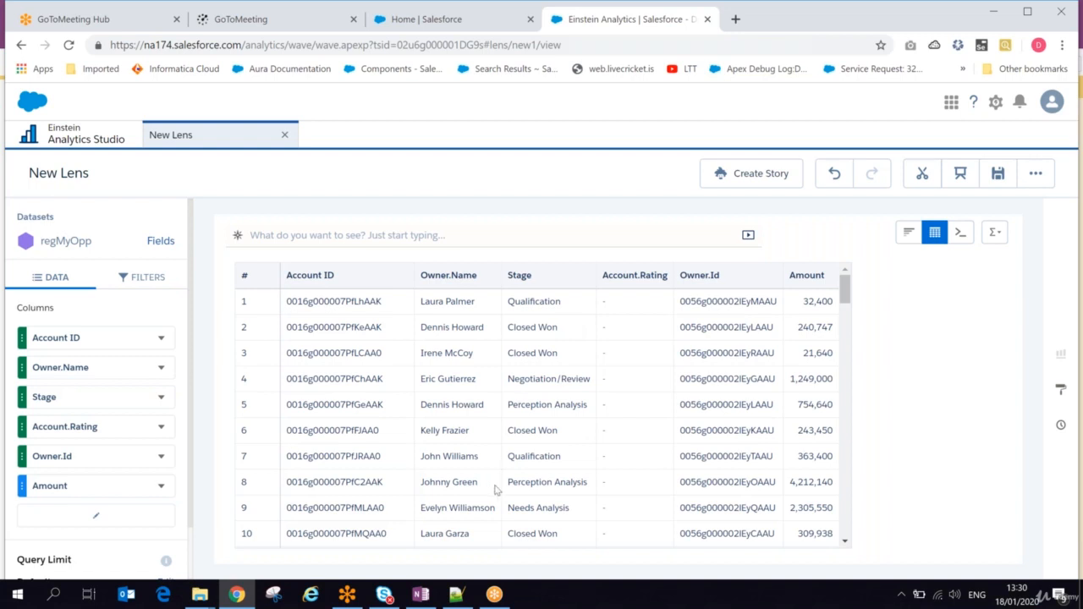
# Step: Switch to OneNote and add the line "Einstein analytics app" below the existing notes, separated by a blank line
pyautogui.click(419, 596)
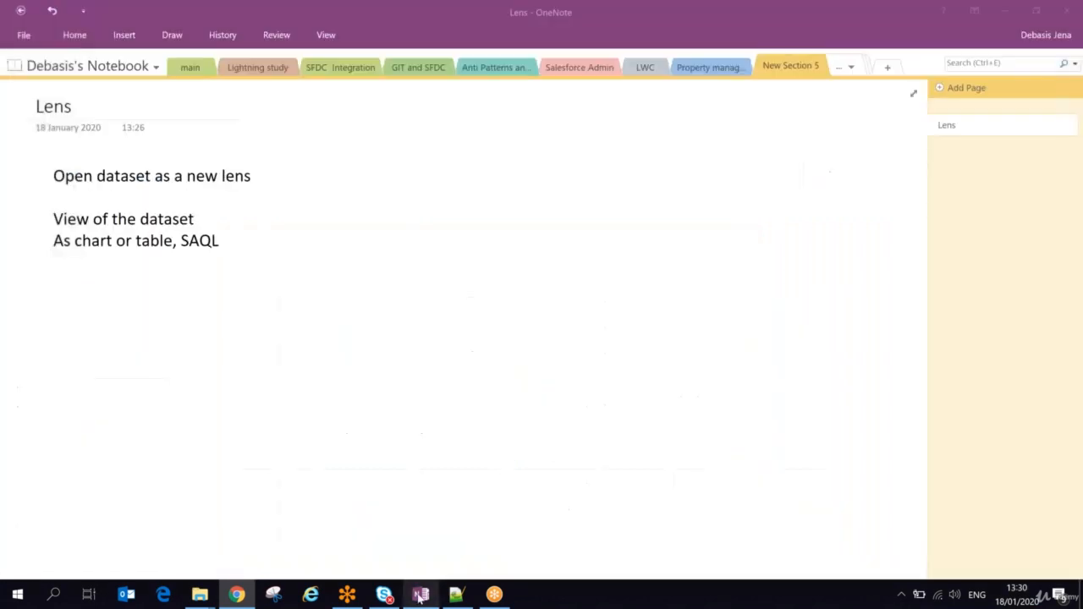
pyautogui.press('Return')
pyautogui.press('Return')
pyautogui.press('Return')
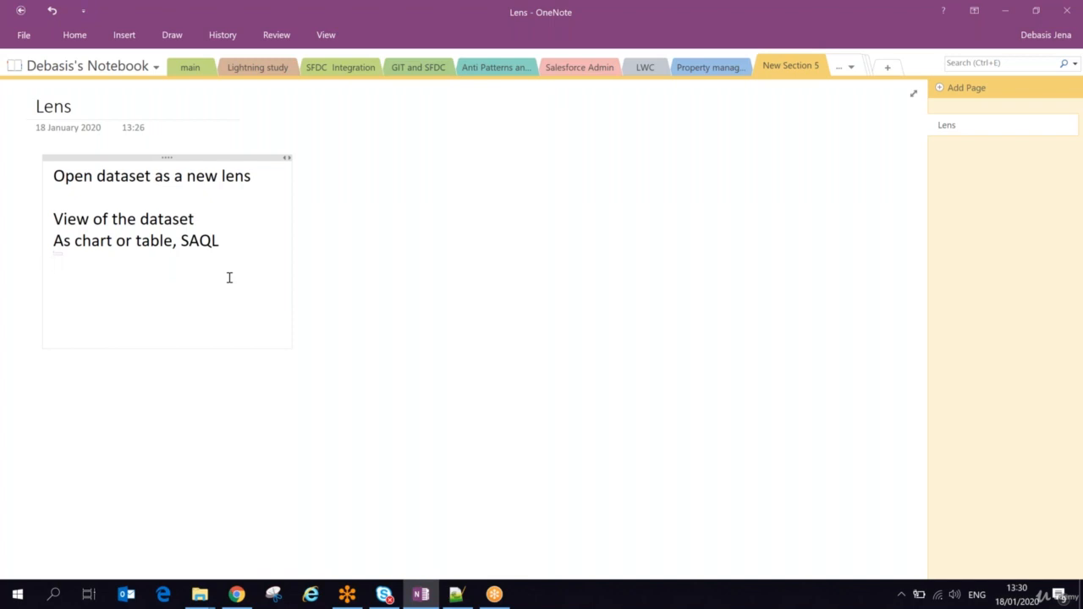
pyautogui.press('Return')
pyautogui.write('Elns')
pyautogui.press('BackSpace')
pyautogui.write('eing')
pyautogui.press('BackSpace')
pyautogui.press('BackSpace')
pyautogui.press('BackSpace')
pyautogui.press('BackSpace')
pyautogui.write('tein anal')
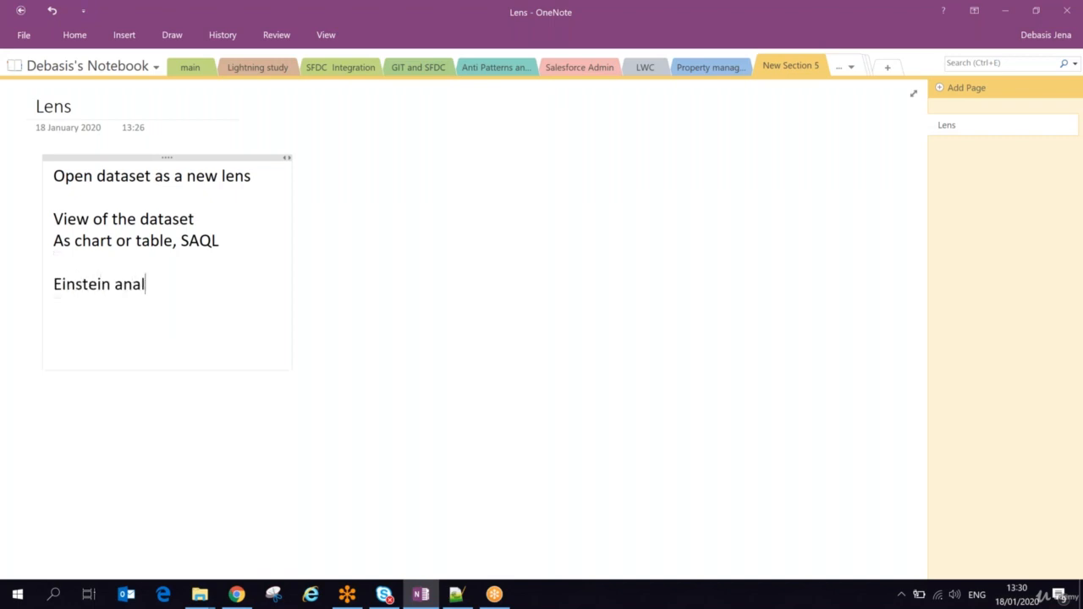
pyautogui.write('ytics app')
# Step: Add the line "Explore dataset with chart table and SAQL" below "Einstein analytics app"
pyautogui.press('Return')
pyautogui.write('Exp')
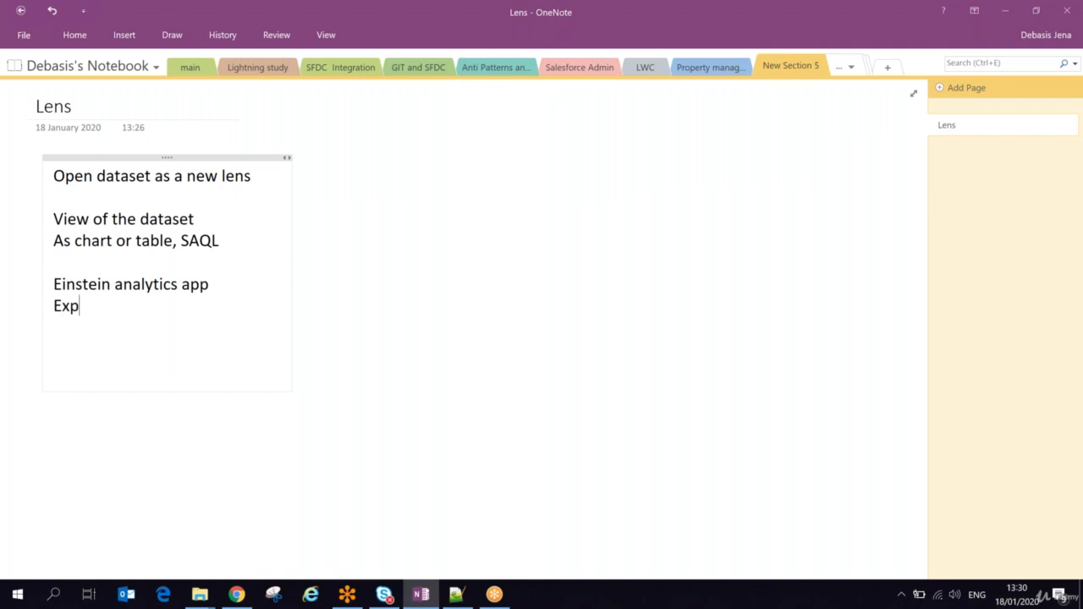
pyautogui.write('lore data')
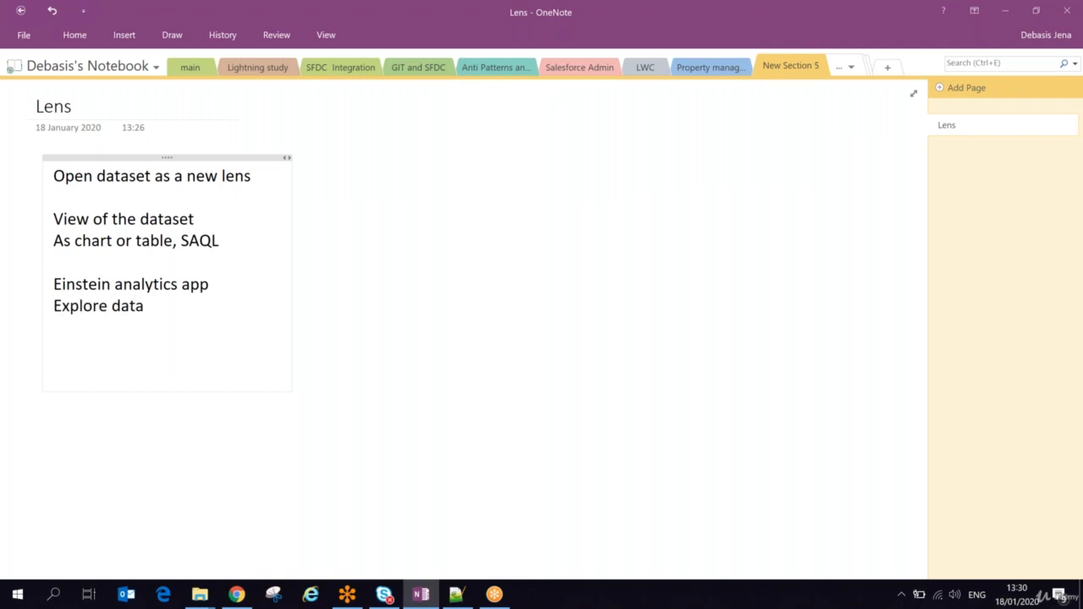
pyautogui.write('set with ch')
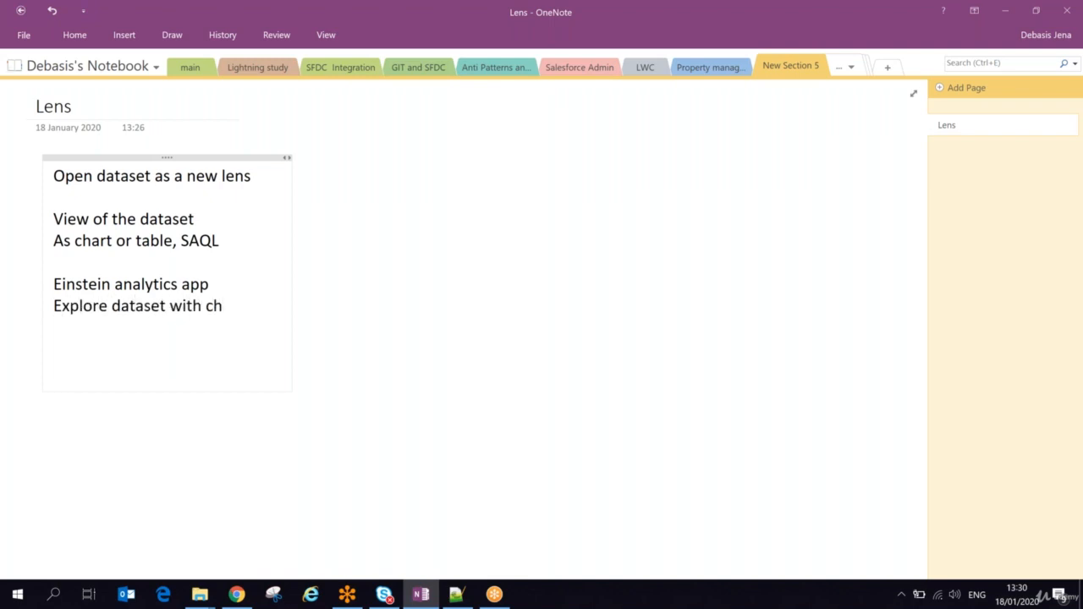
pyautogui.write('art tabl')
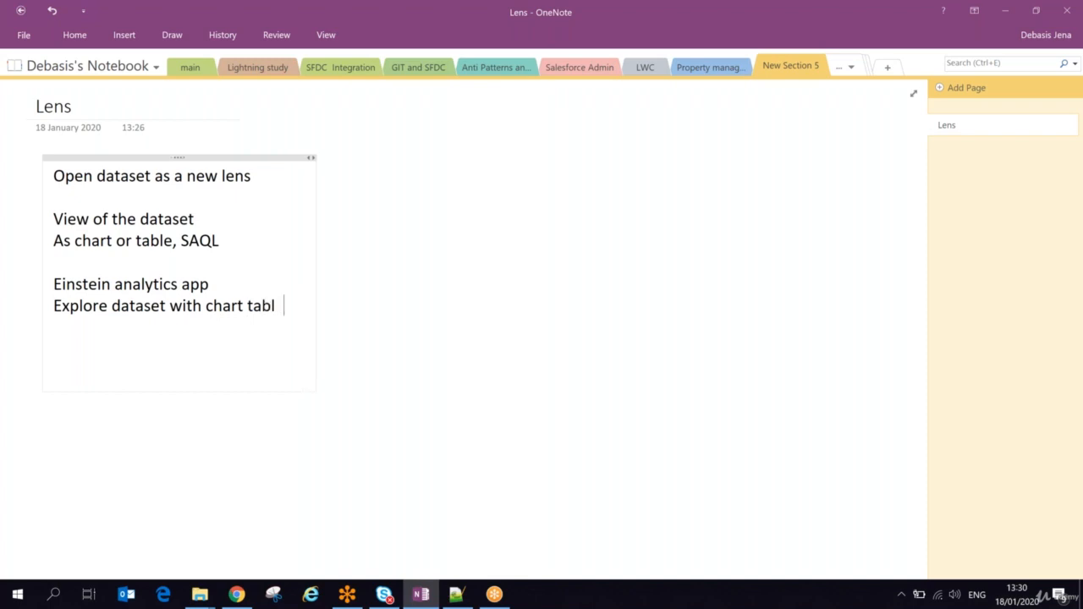
pyautogui.write('e and SAQL')
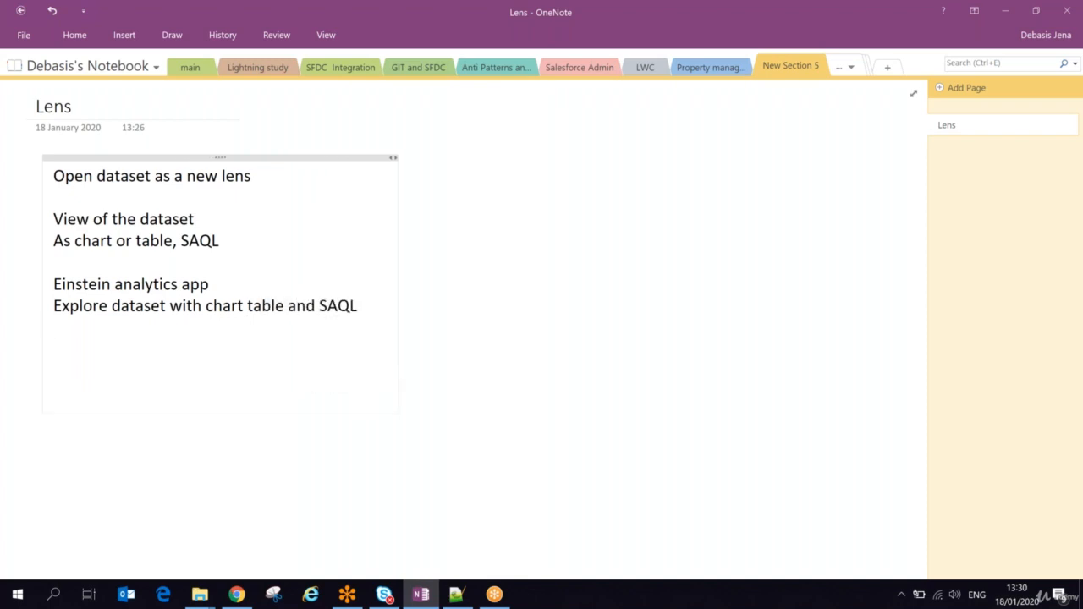
pyautogui.write('explore data')
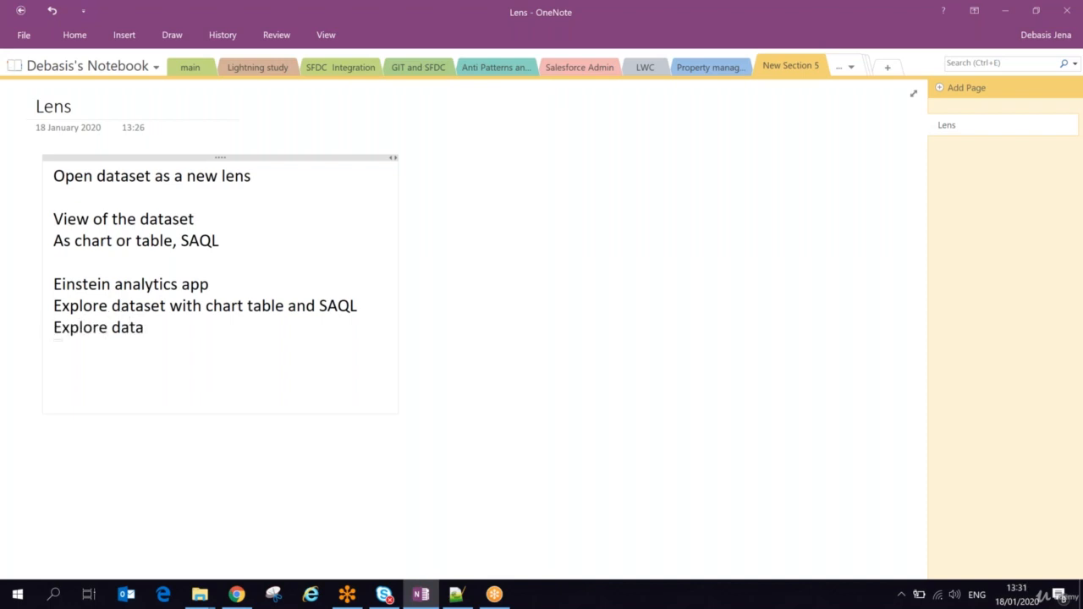
pyautogui.write('set with conver')
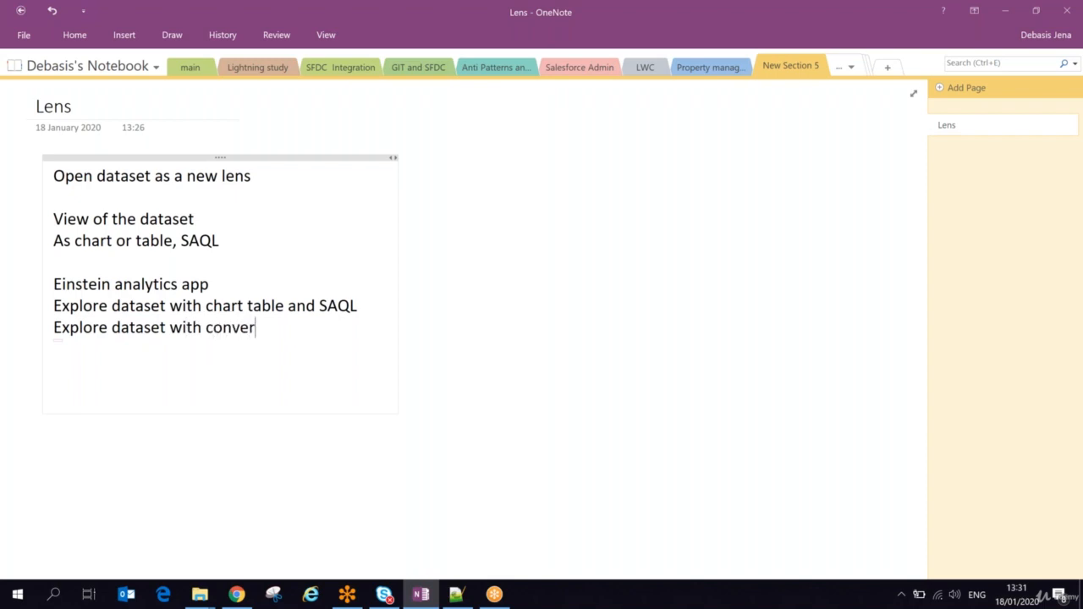
pyautogui.write('sationalClip')
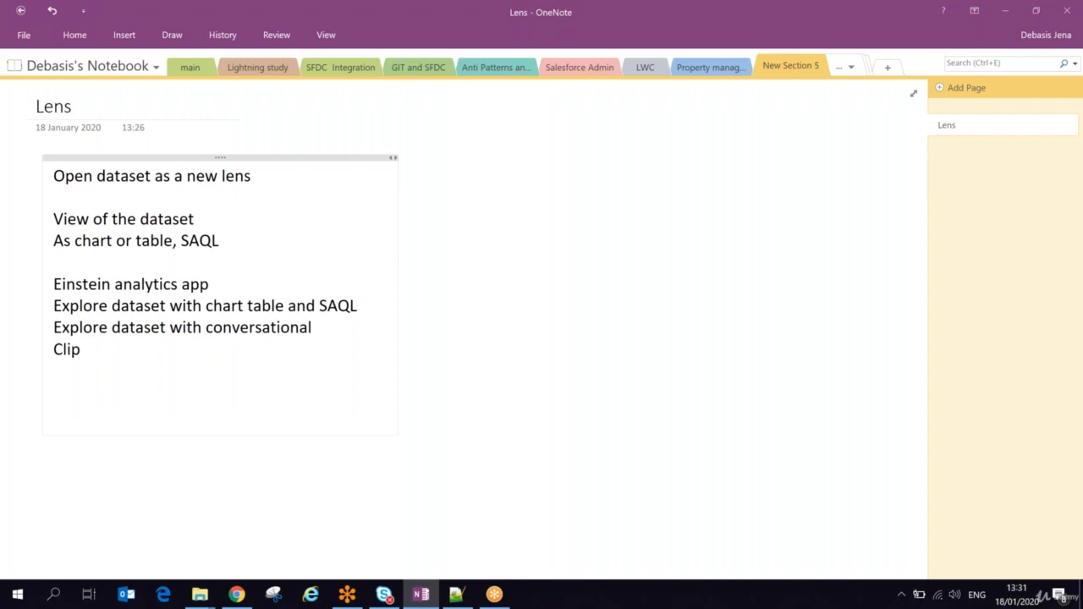
pyautogui.write(' lens to designer')
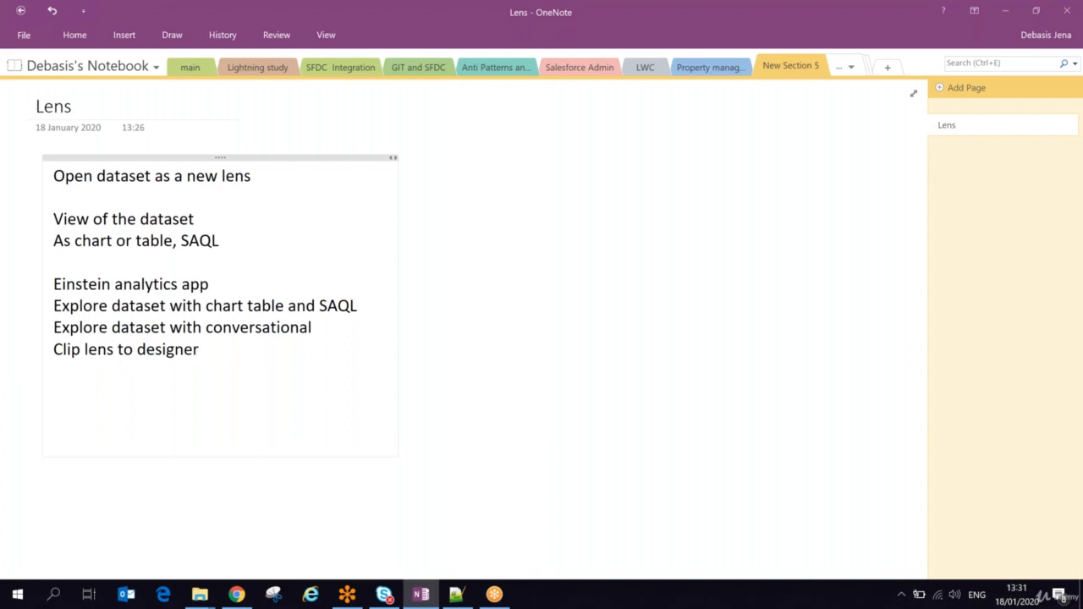
# Step: Add the lines "Clip lens to designer" and "Download and share data" to the end of the notes
pyautogui.press('Return')
pyautogui.write('download')
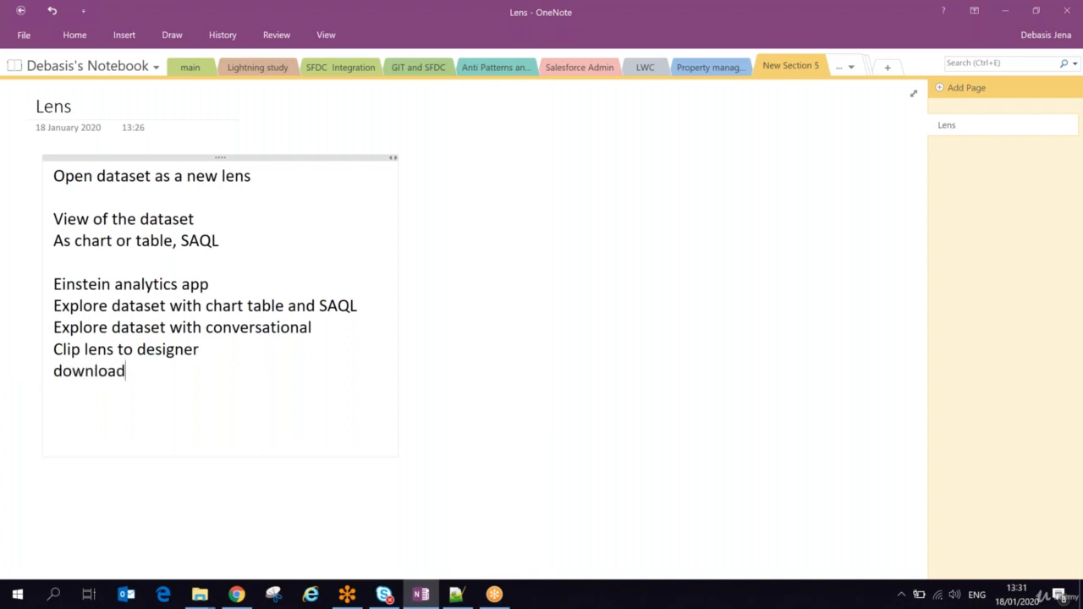
pyautogui.write(' and share data')
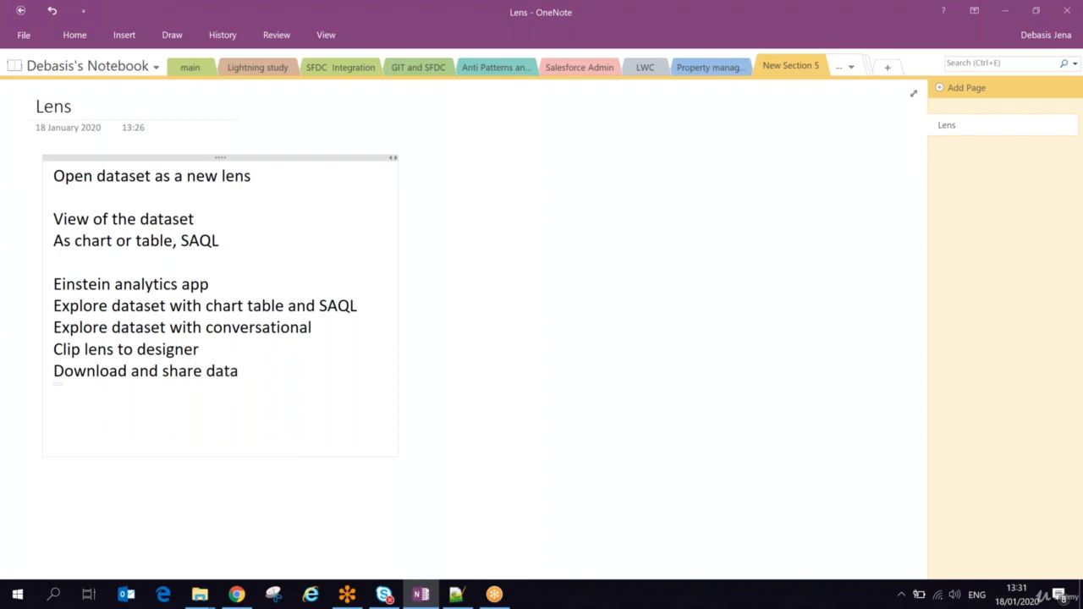
# Step: Switch to the lens in Chrome and look at its additional actions, such as sharing, without choosing one
pyautogui.hotkey('alt', 'Tab')
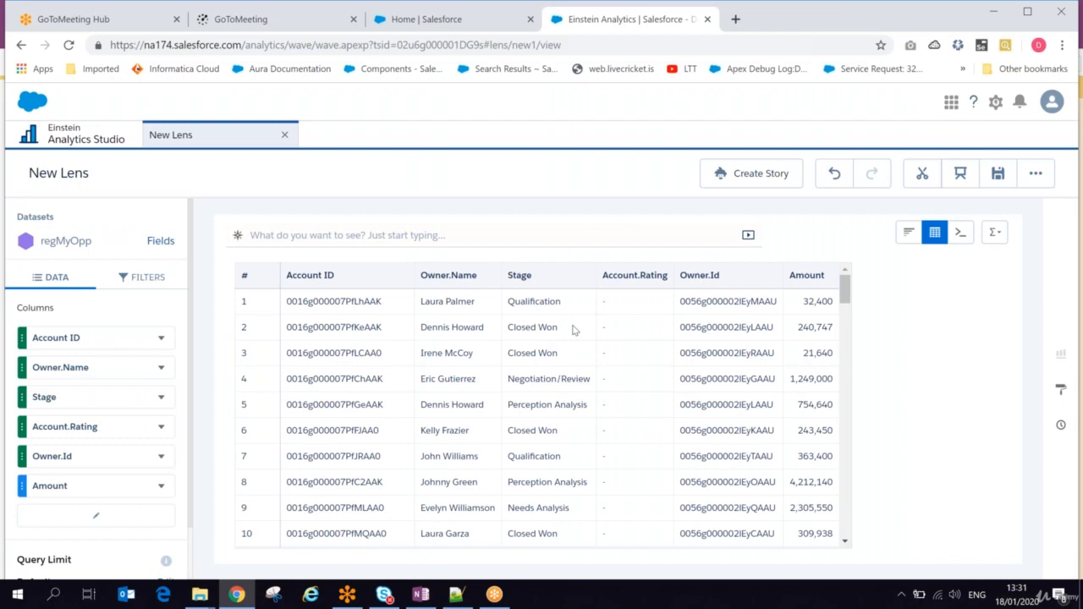
pyautogui.hotkey('alt', 'Tab')
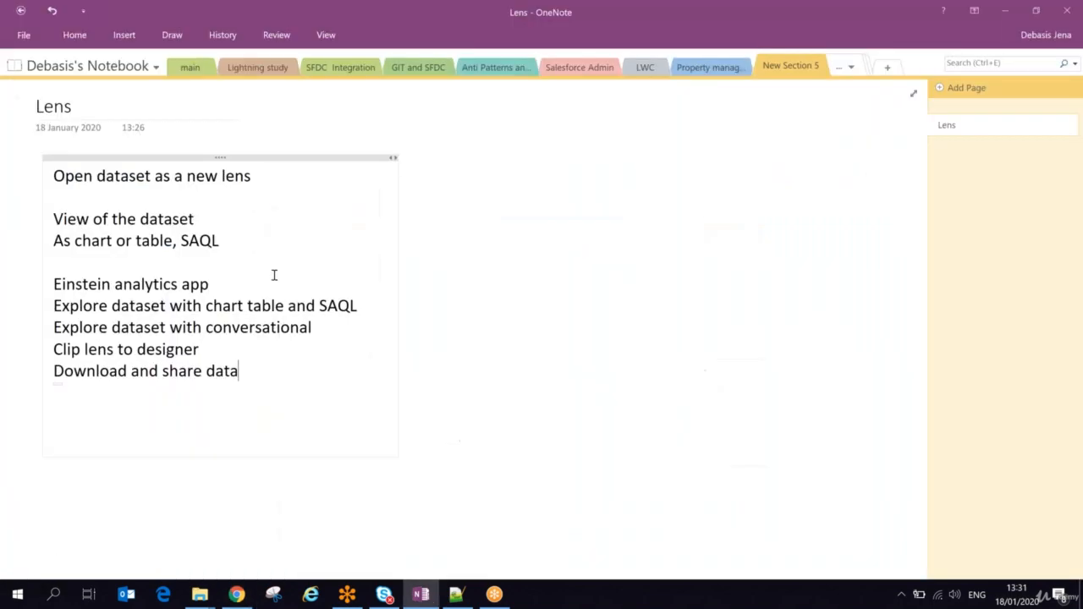
pyautogui.hotkey('alt', 'Tab')
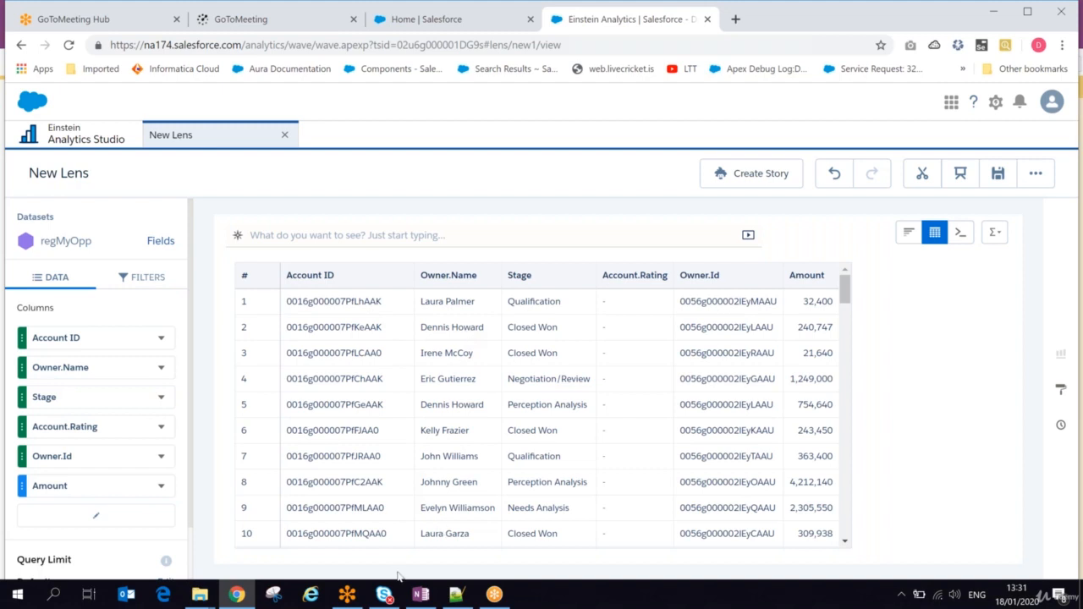
pyautogui.click(415, 599)
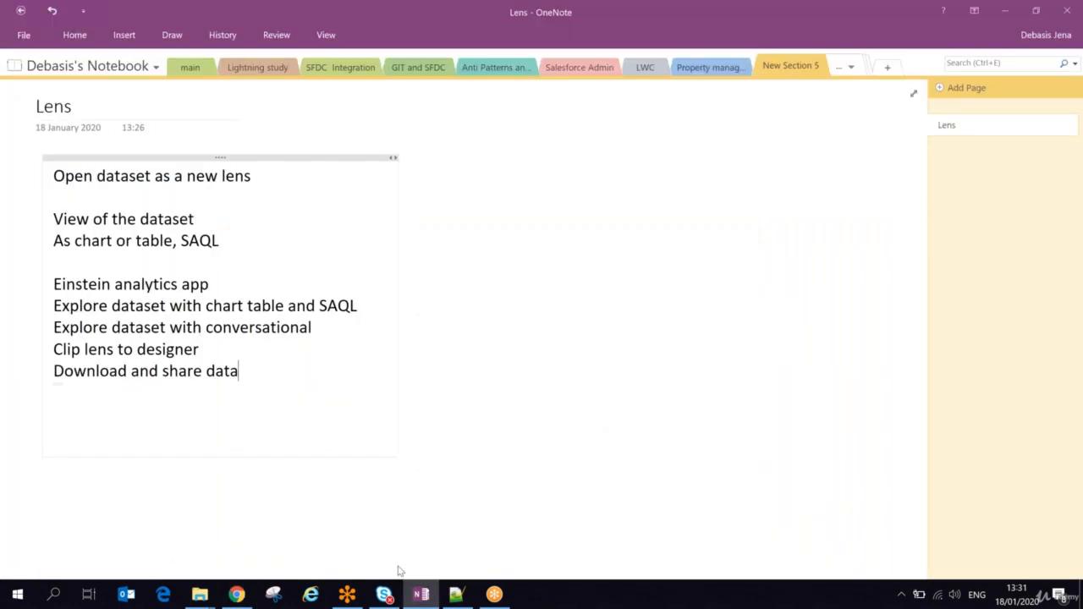
pyautogui.click(237, 595)
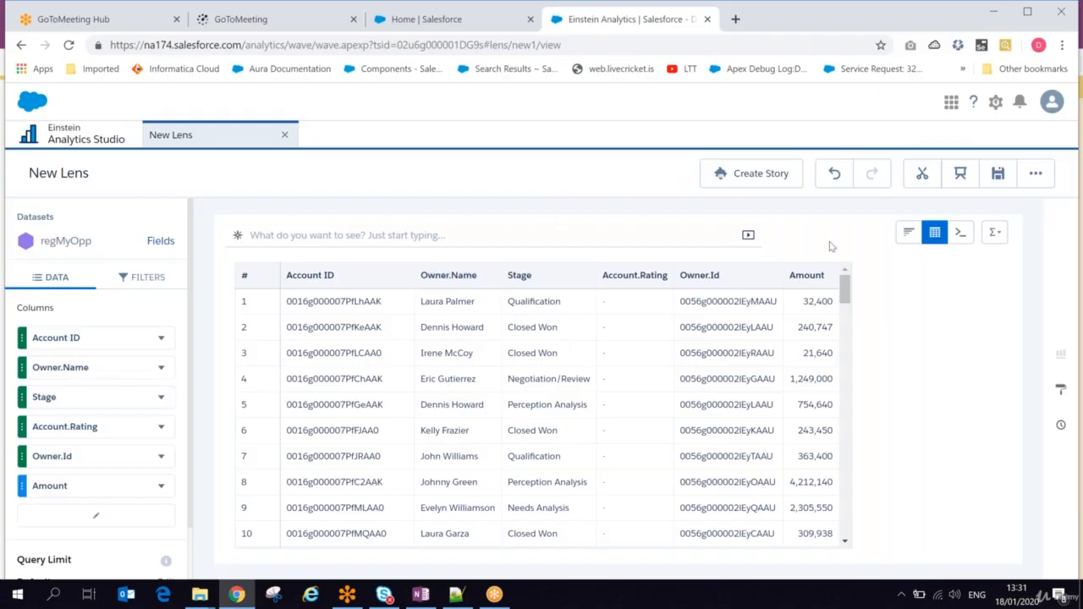
pyautogui.click(1035, 174)
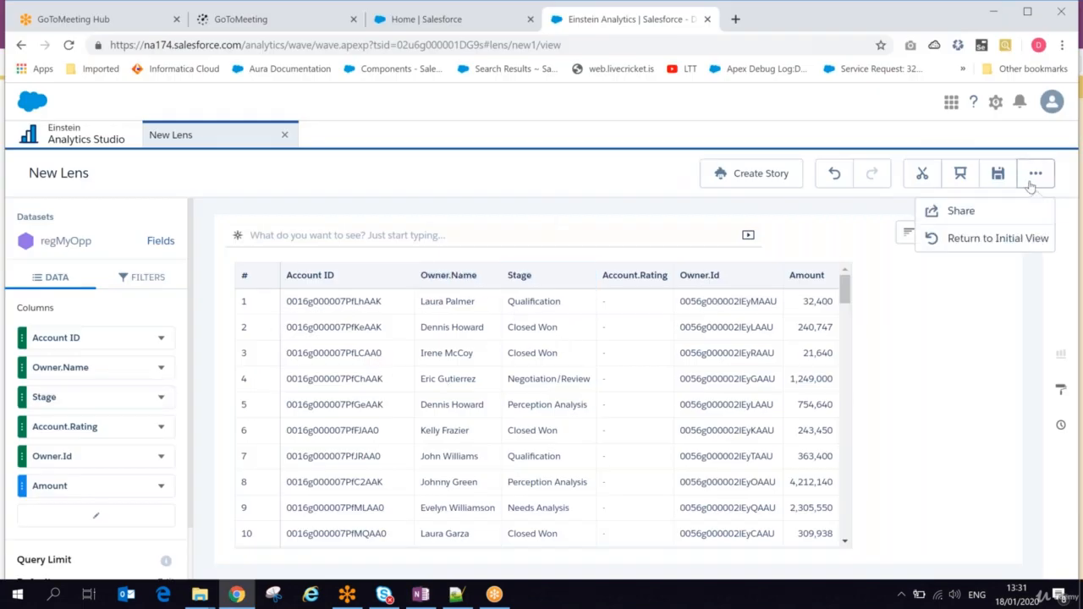
pyautogui.click(810, 215)
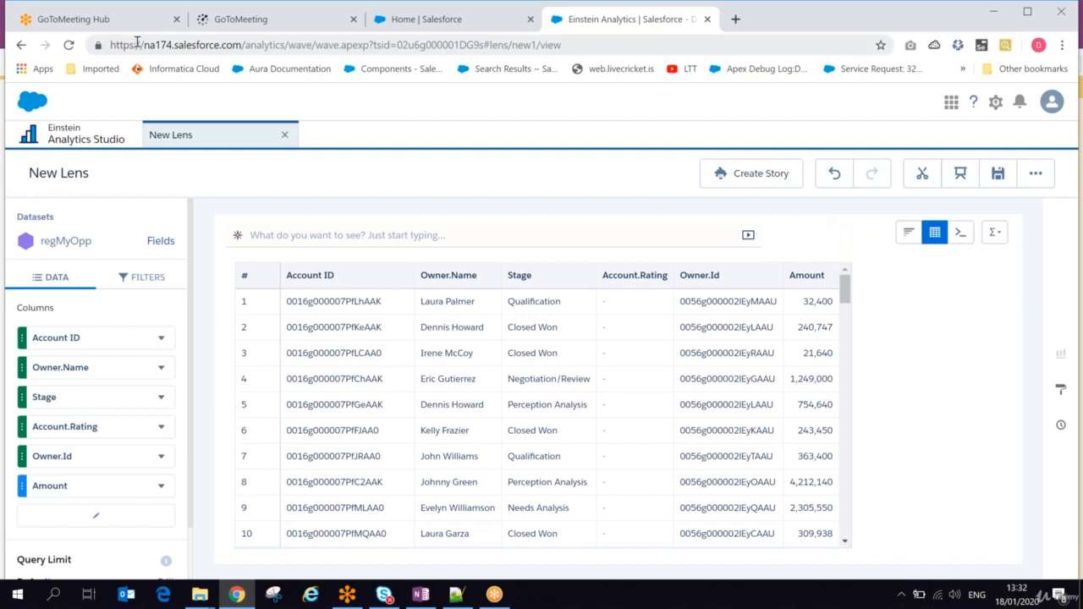
# Step: Go to the Analytics Studio datasets list and check which app holds the regMyOpp dataset
pyautogui.click(73, 140)
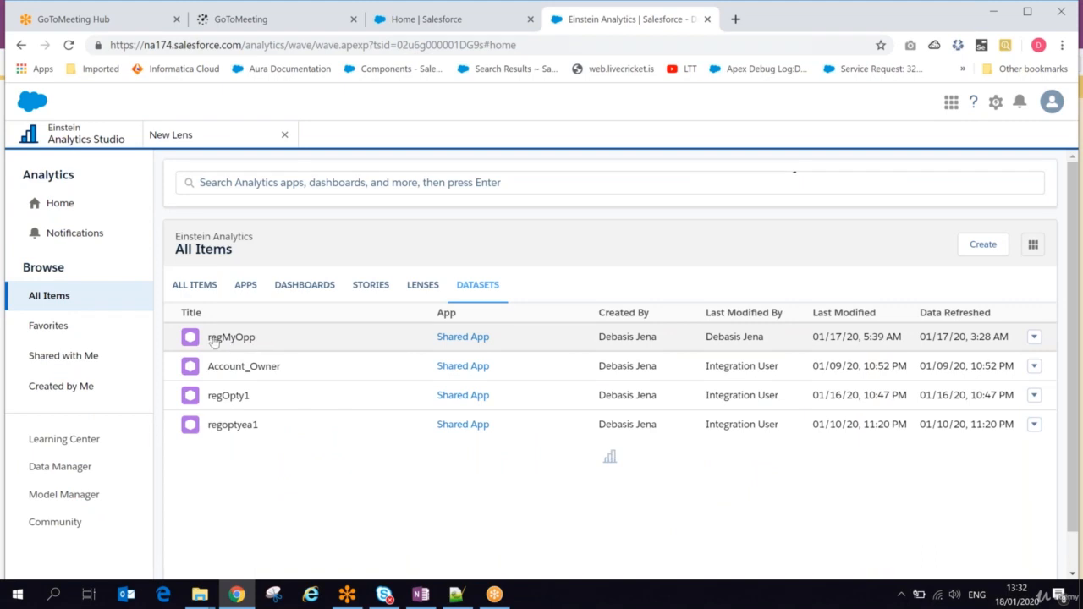
pyautogui.click(496, 336)
# Step: Switch to OneNote and start a separate note beside the page title with the text "APP:"
pyautogui.hotkey('alt', 'Tab')
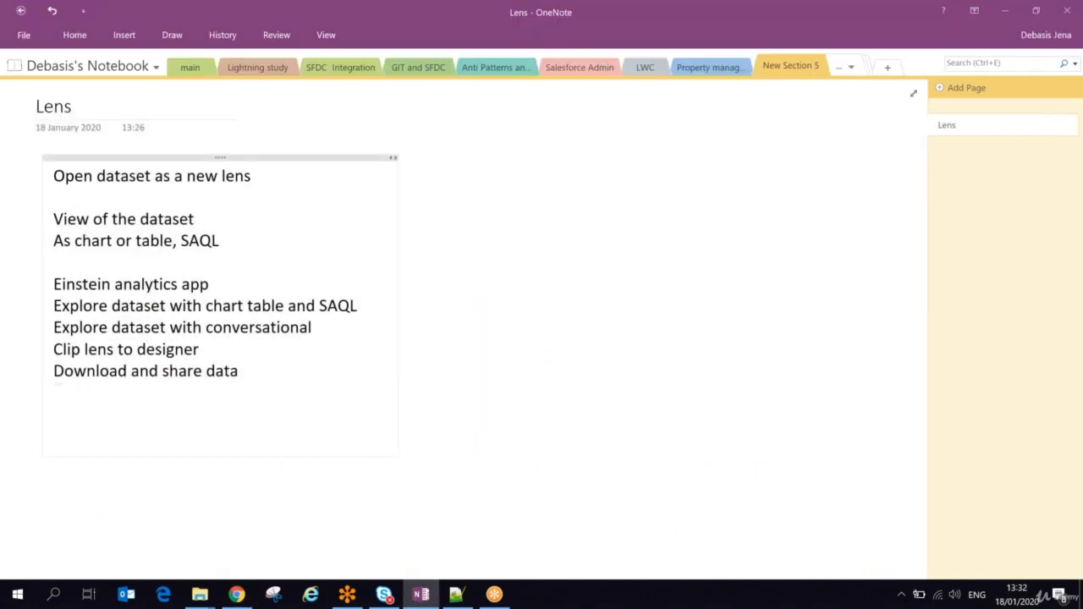
pyautogui.click(455, 166)
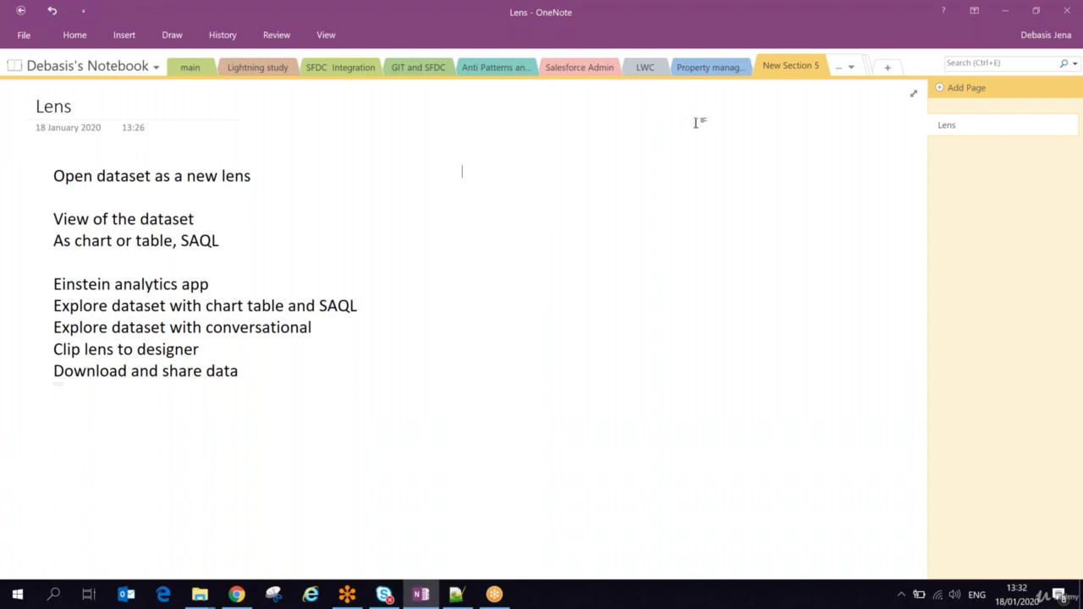
pyautogui.click(373, 119)
pyautogui.write('APP:')
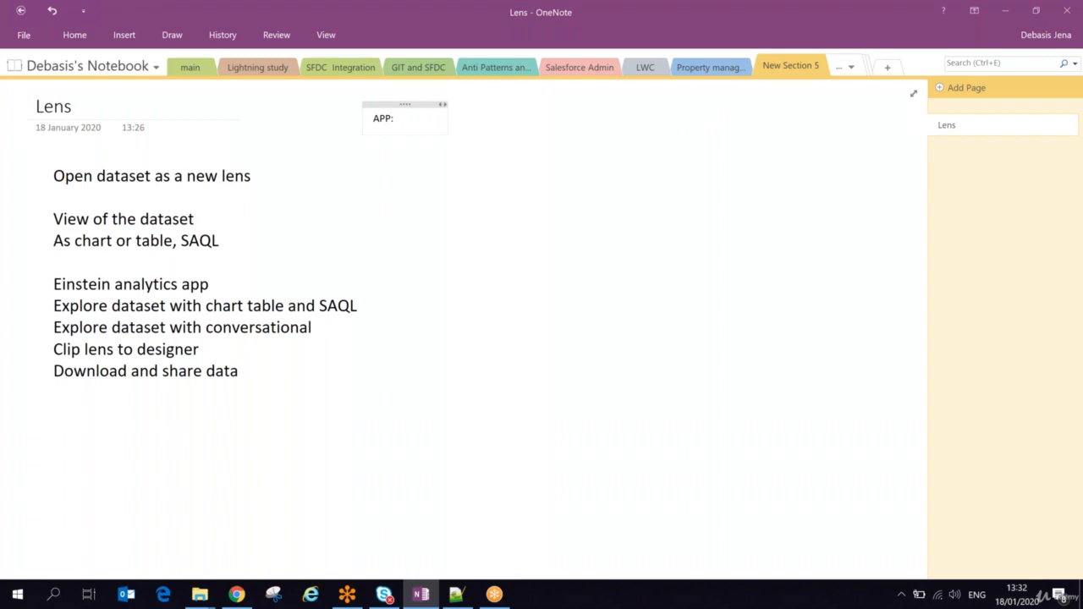
# Step: Set the font size of the "APP:" text to 18
pyautogui.hotkey('shift', 'Home')
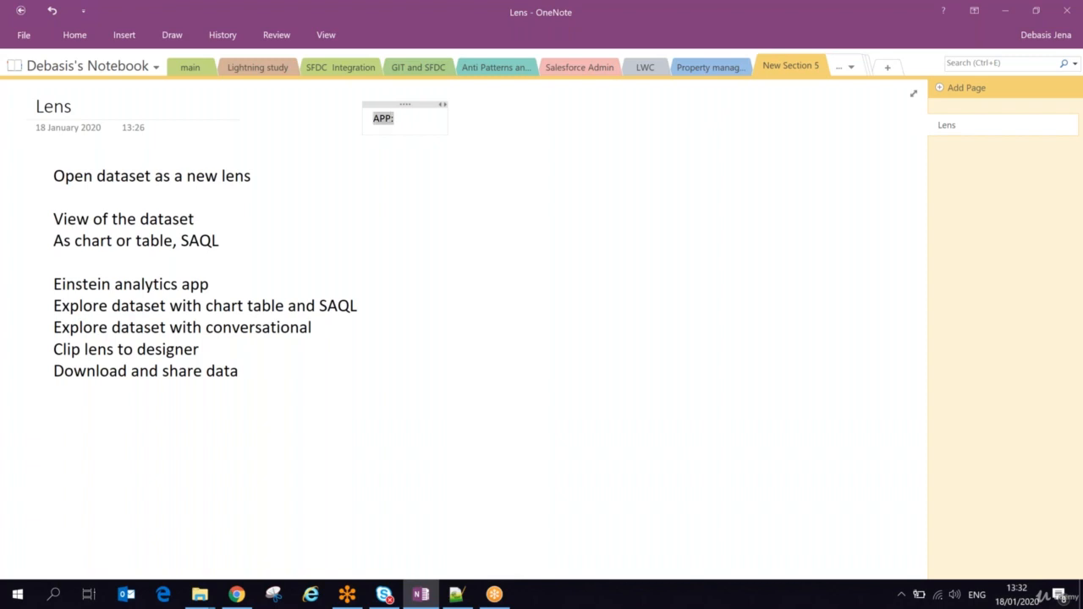
pyautogui.click(67, 35)
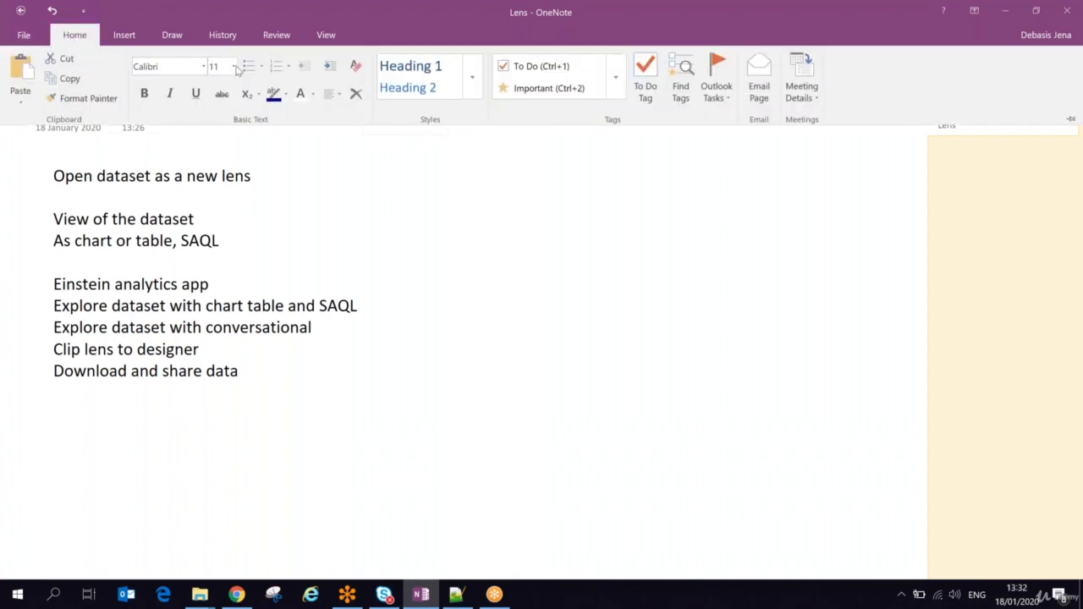
pyautogui.click(234, 66)
pyautogui.click(218, 230)
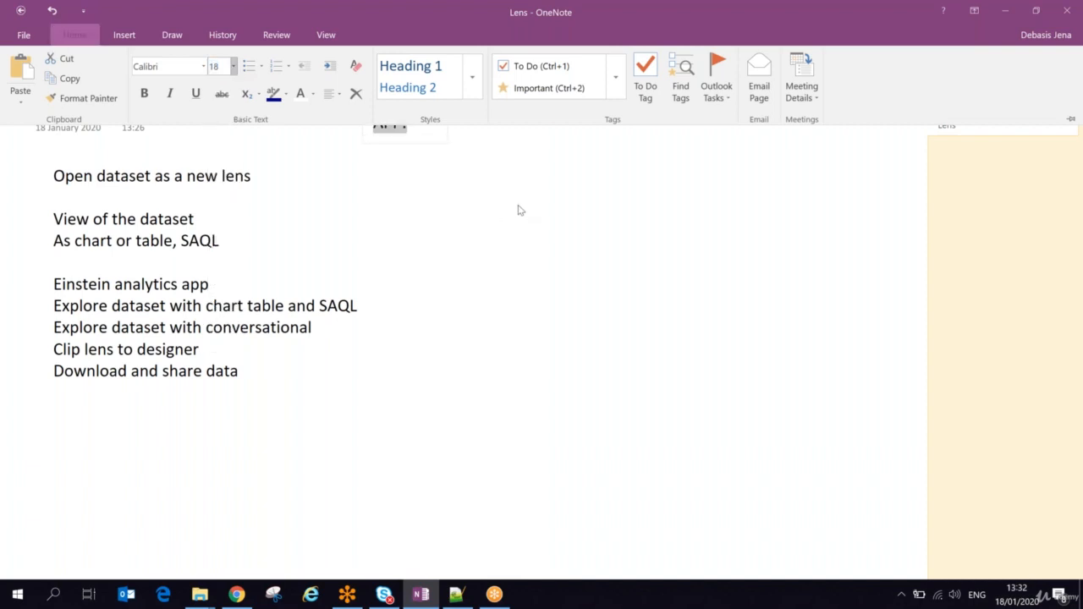
pyautogui.click(519, 210)
pyautogui.click(429, 127)
pyautogui.write('\\')
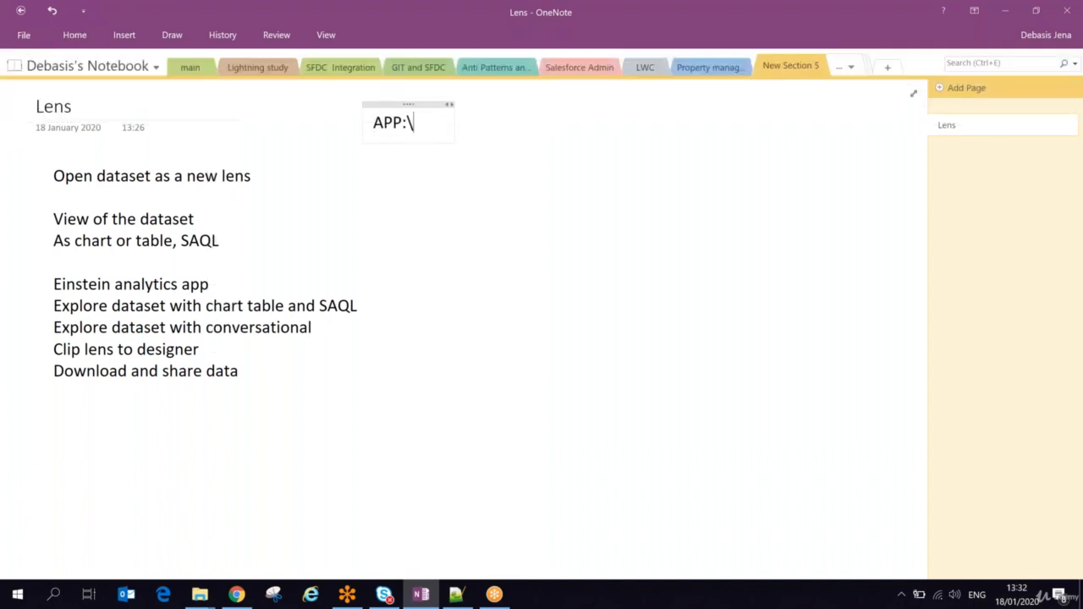
pyautogui.press('BackSpace')
# Step: Add the line "Ontrol user visibilty and accessibilty" below the "APP:" heading
pyautogui.press('Return')
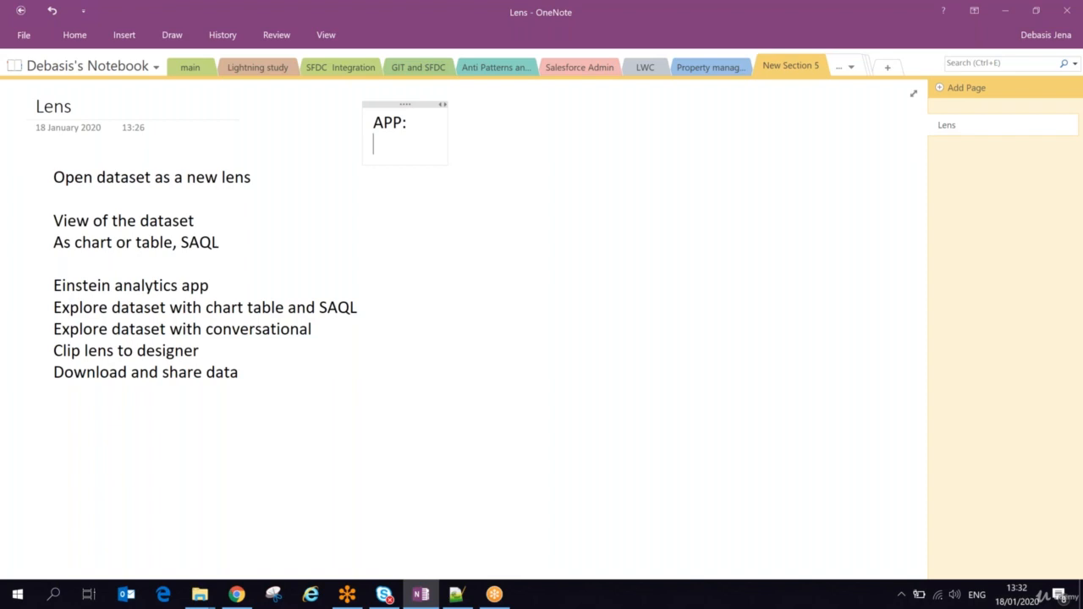
pyautogui.write('o')
pyautogui.write('ntrol')
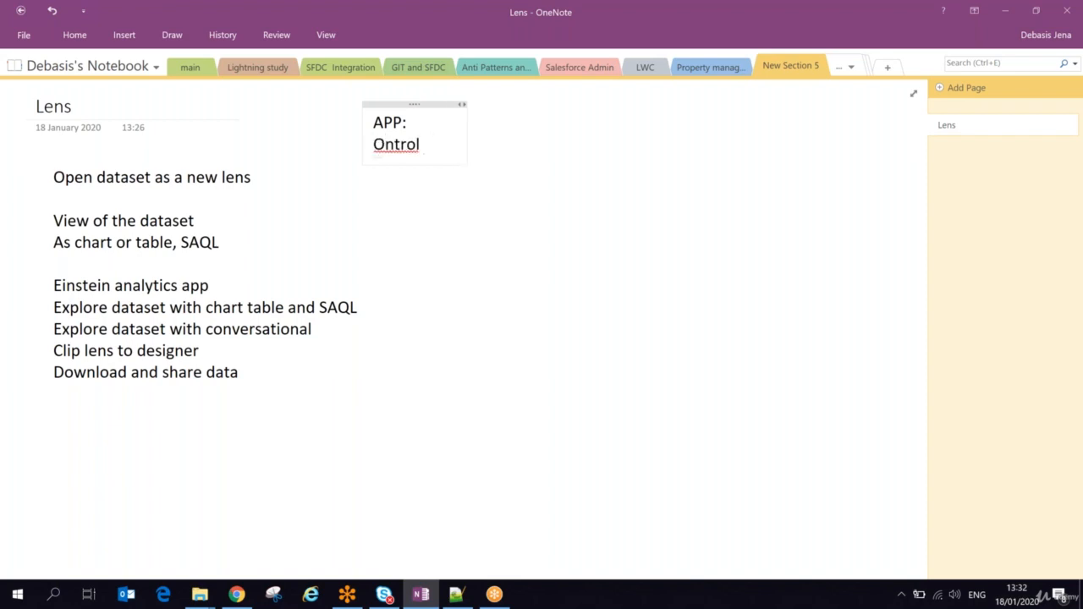
pyautogui.write(' user visib')
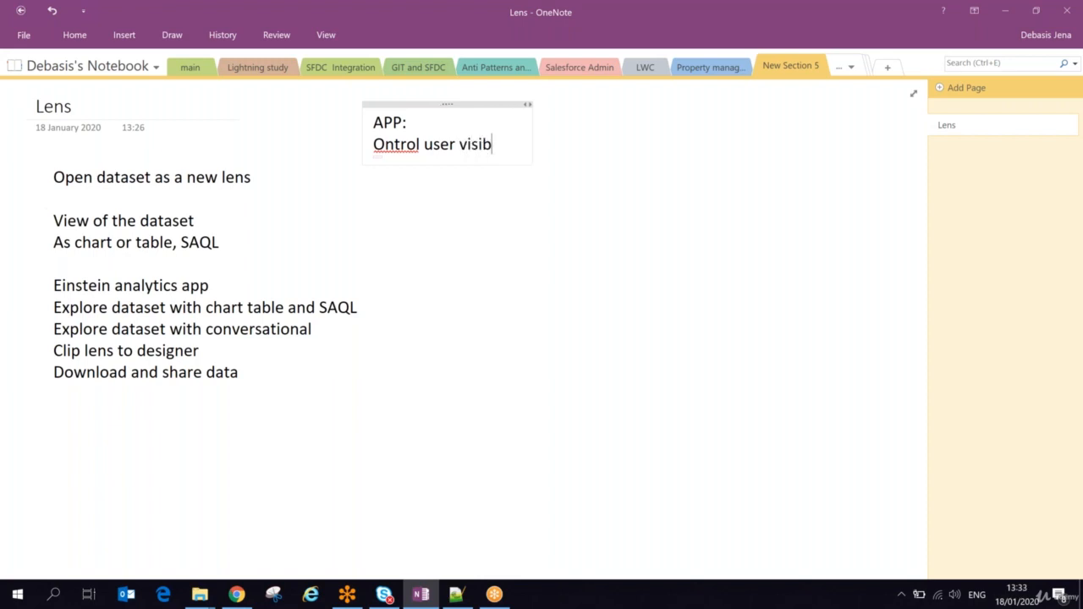
pyautogui.write('ily')
pyautogui.press('BackSpace')
pyautogui.write('ty and accessibilt')
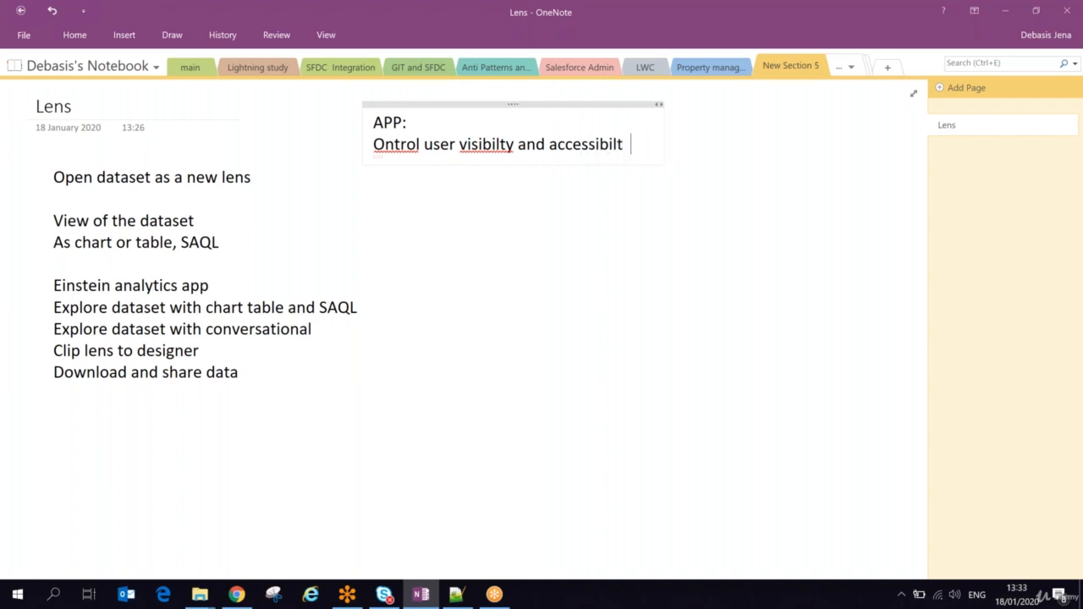
pyautogui.press('BackSpace')
pyautogui.write('y')
# Step: Correct the spelling of "visibility" and "accessibility" in the line under "APP:" and add the missing "c" before "Ontrol"
pyautogui.rightClick(479, 145)
pyautogui.click(494, 157)
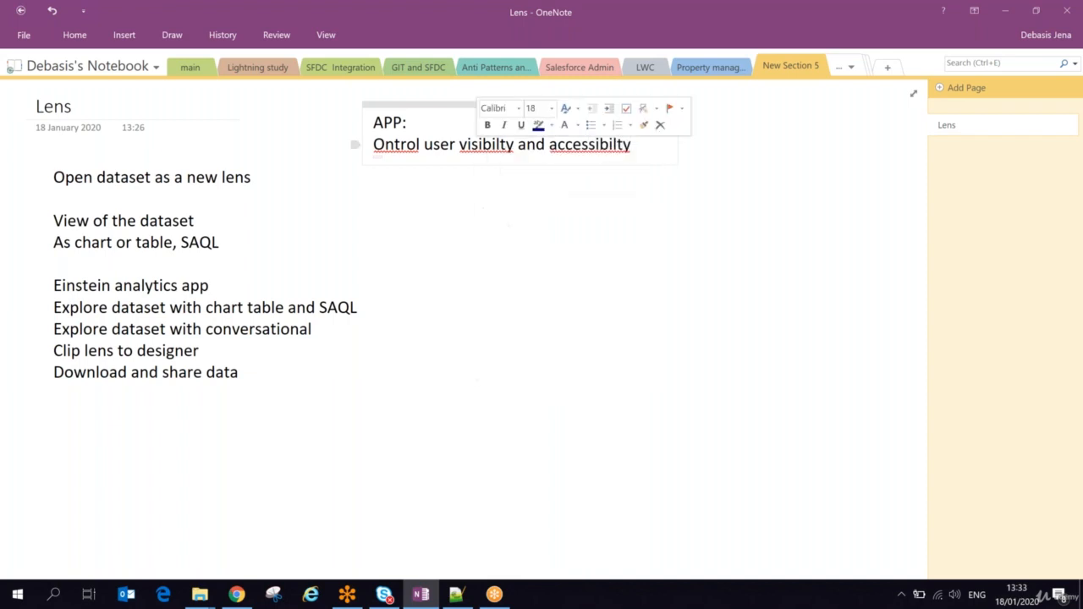
pyautogui.click(373, 145)
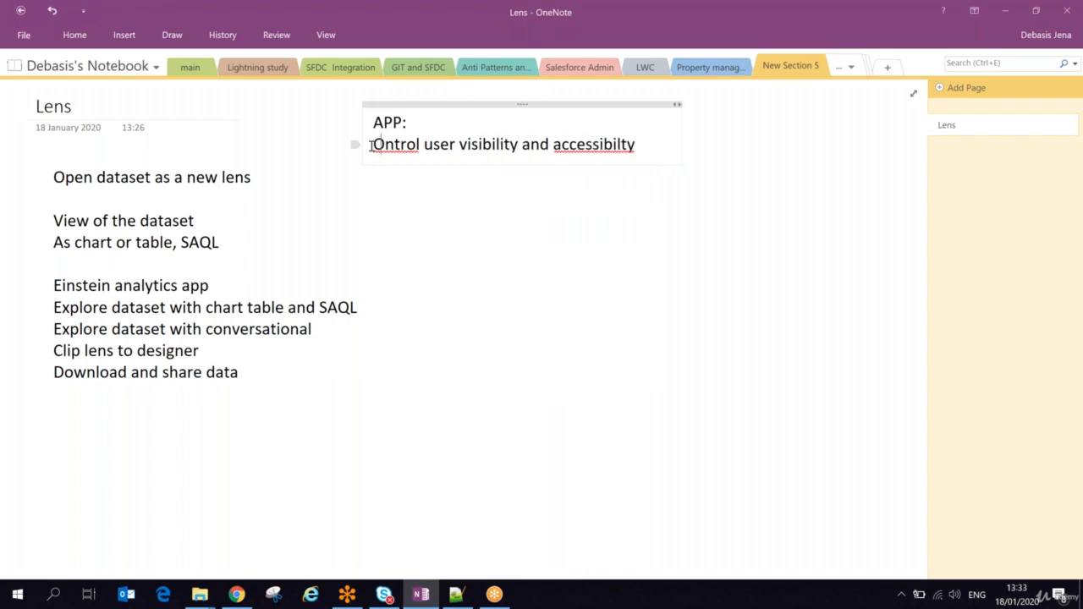
pyautogui.rightClick(588, 144)
pyautogui.click(617, 160)
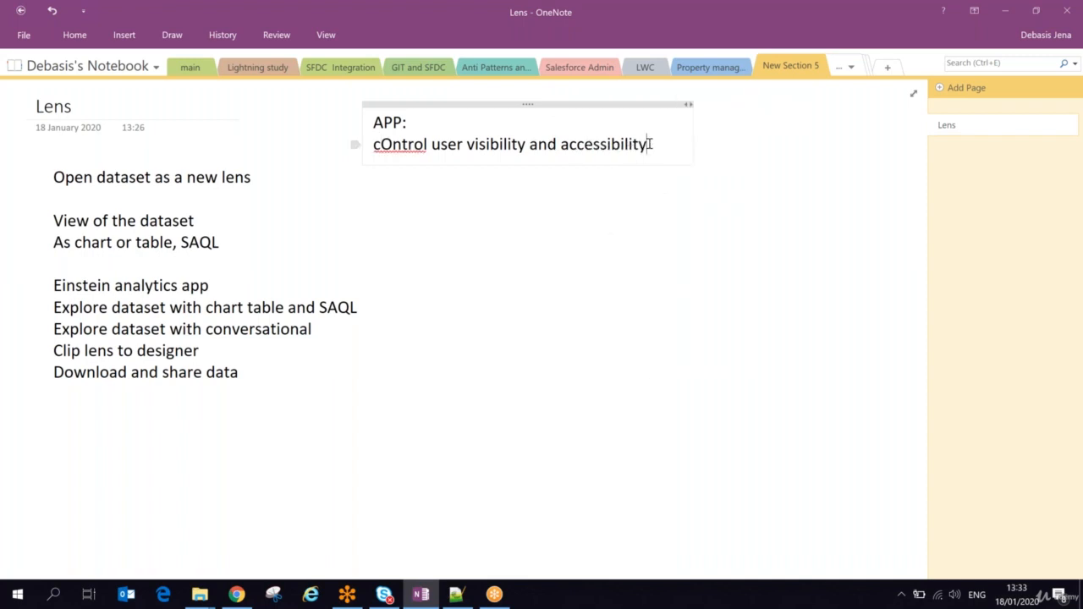
# Step: Extend the line under "APP:" with the words "to the items with in that app"
pyautogui.write('to the')
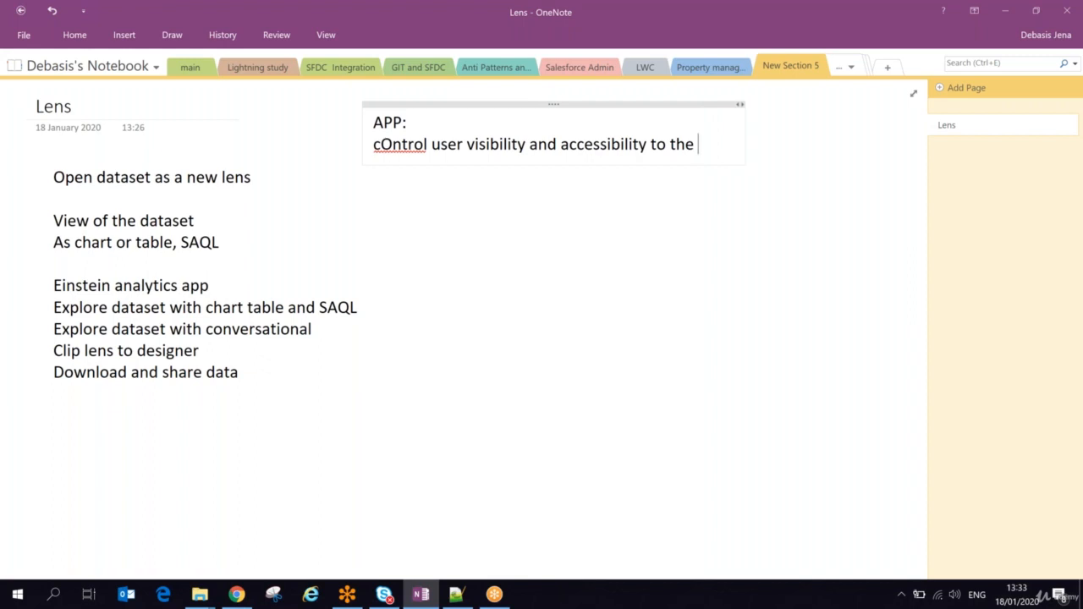
pyautogui.write(' items')
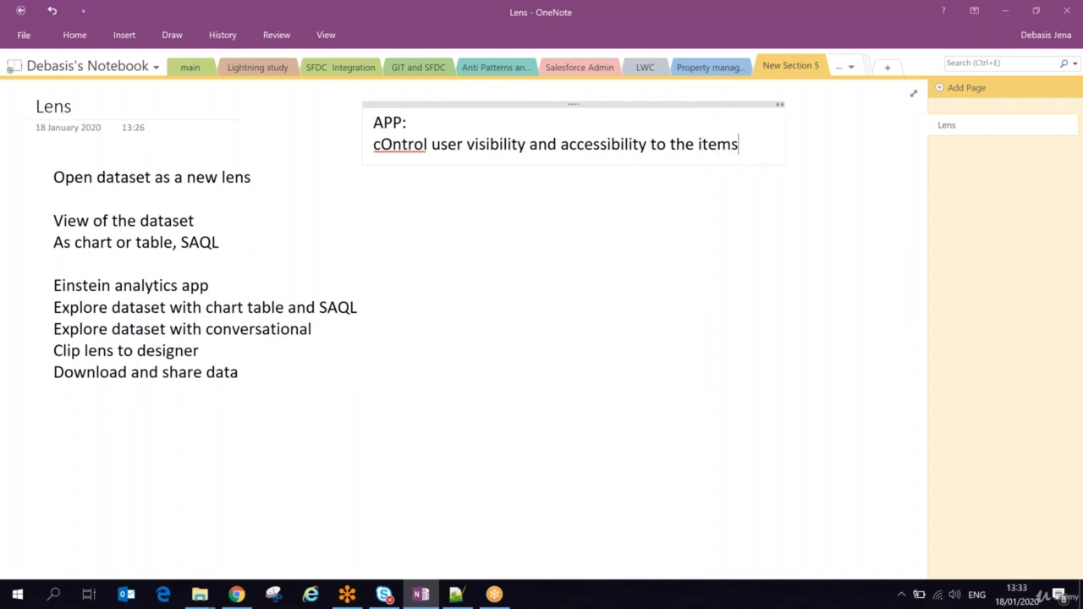
pyautogui.write(' with')
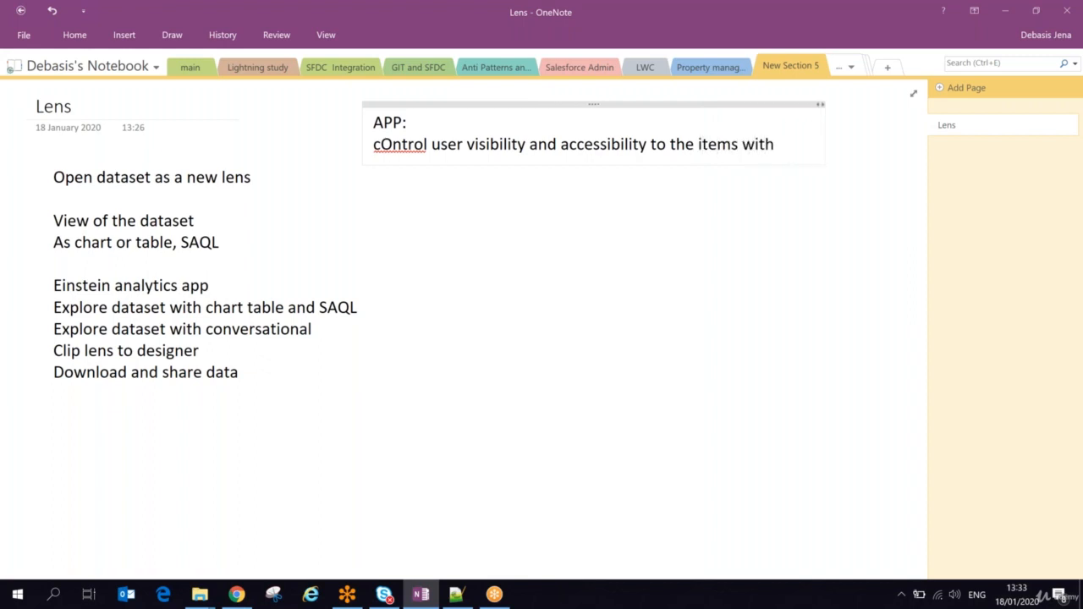
pyautogui.write(' in that app')
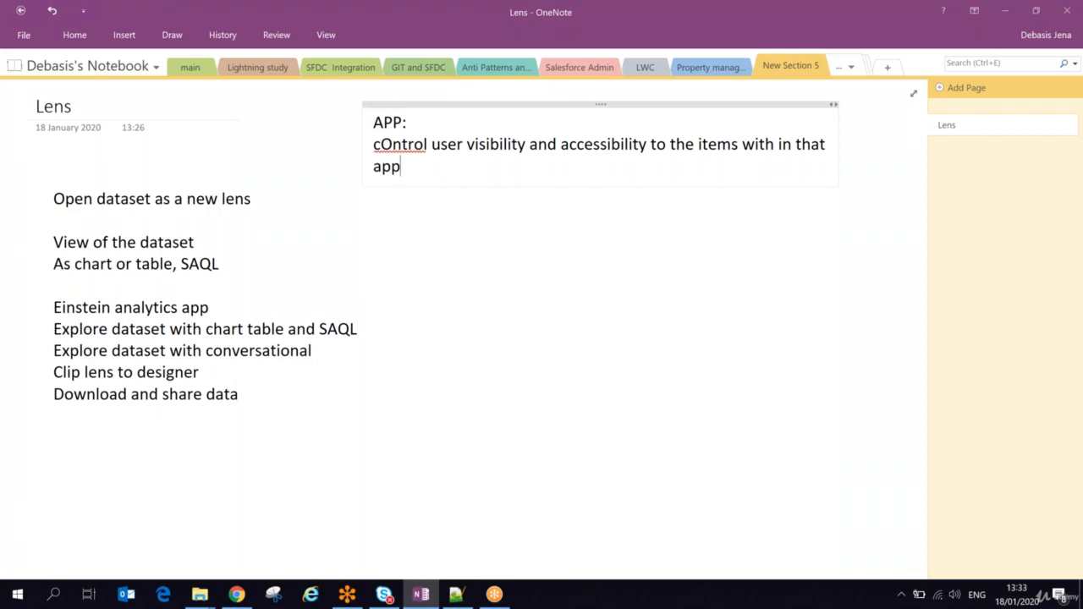
# Step: Add the line "Manager, editor , viewer" below the visibility note and dismiss the advertisement notification
pyautogui.write('manager')
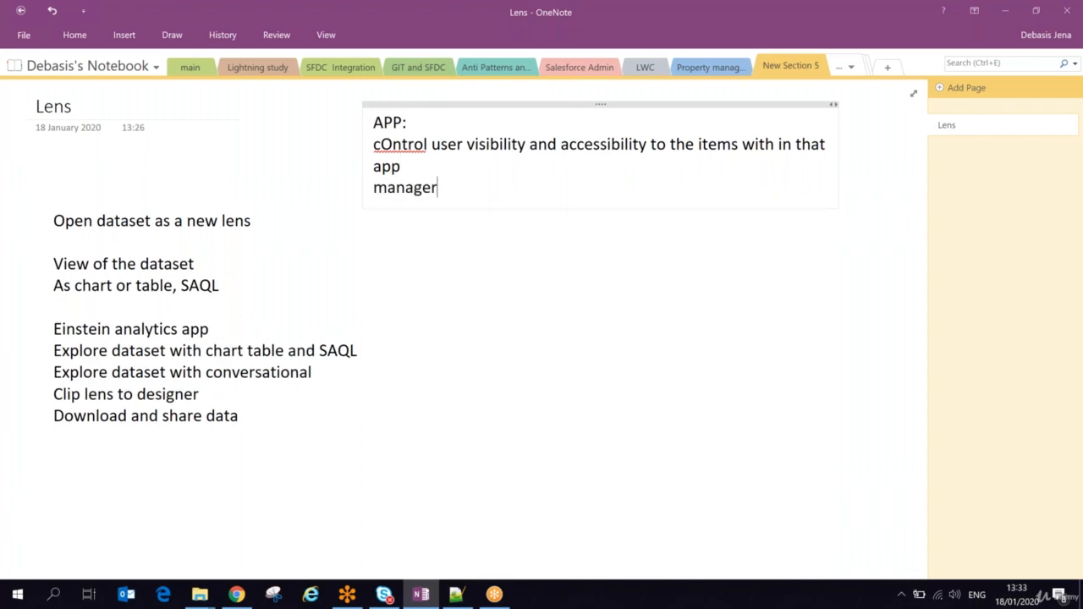
pyautogui.write(', edi')
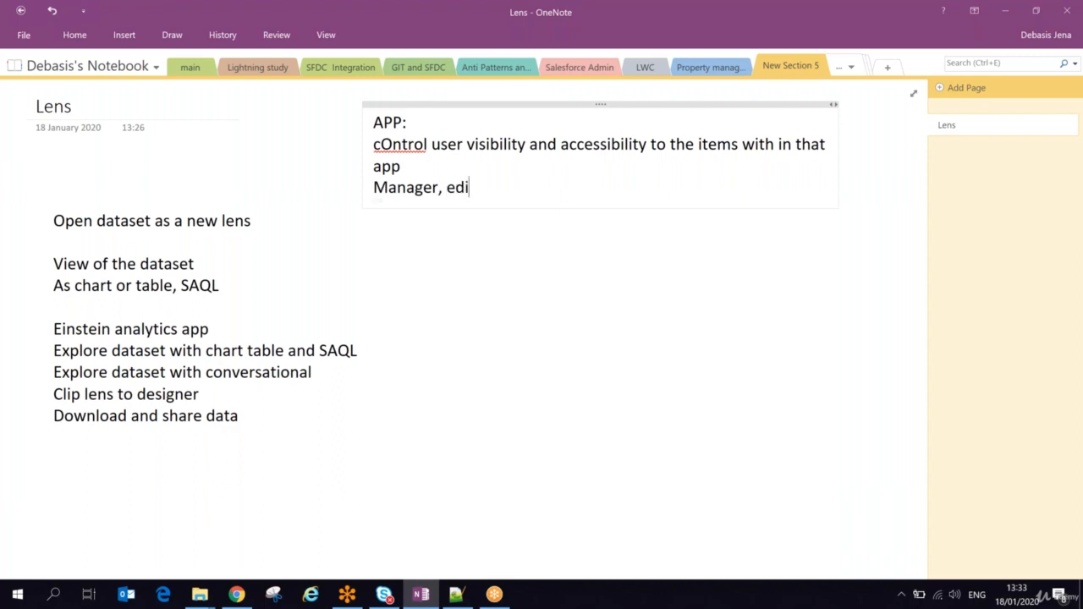
pyautogui.write('tor , viewer')
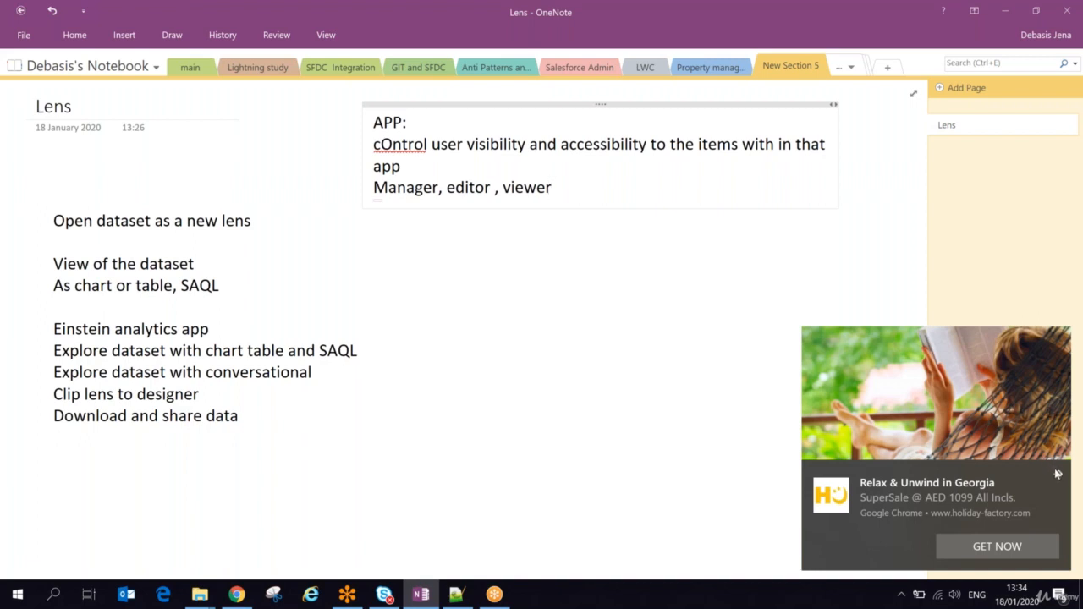
pyautogui.click(1056, 474)
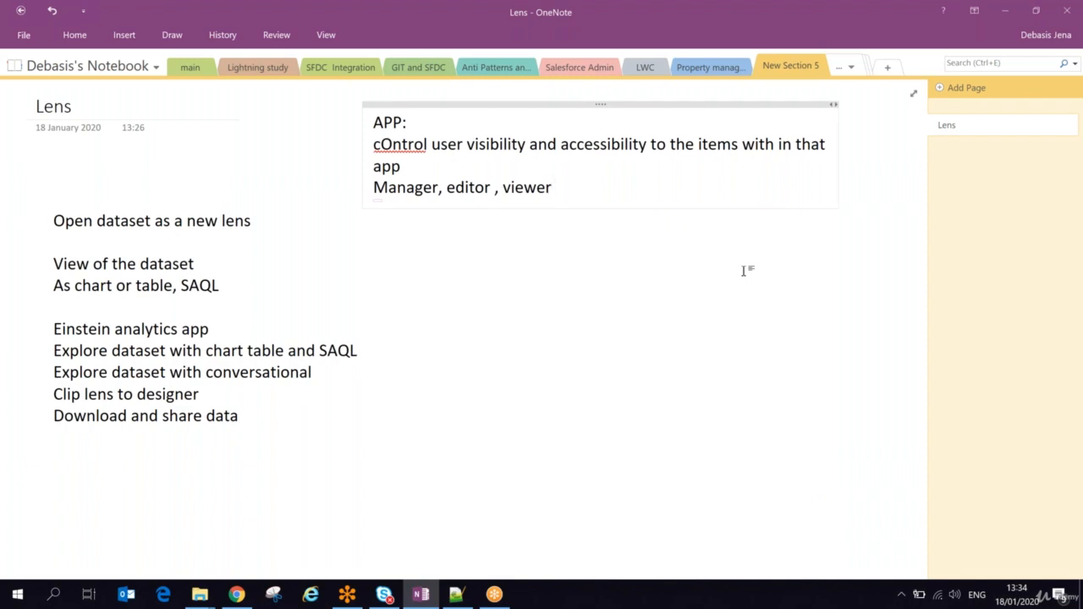
# Step: Add the heading "Create APP:" after a blank line below the roles, with an empty line under it
pyautogui.press('Return')
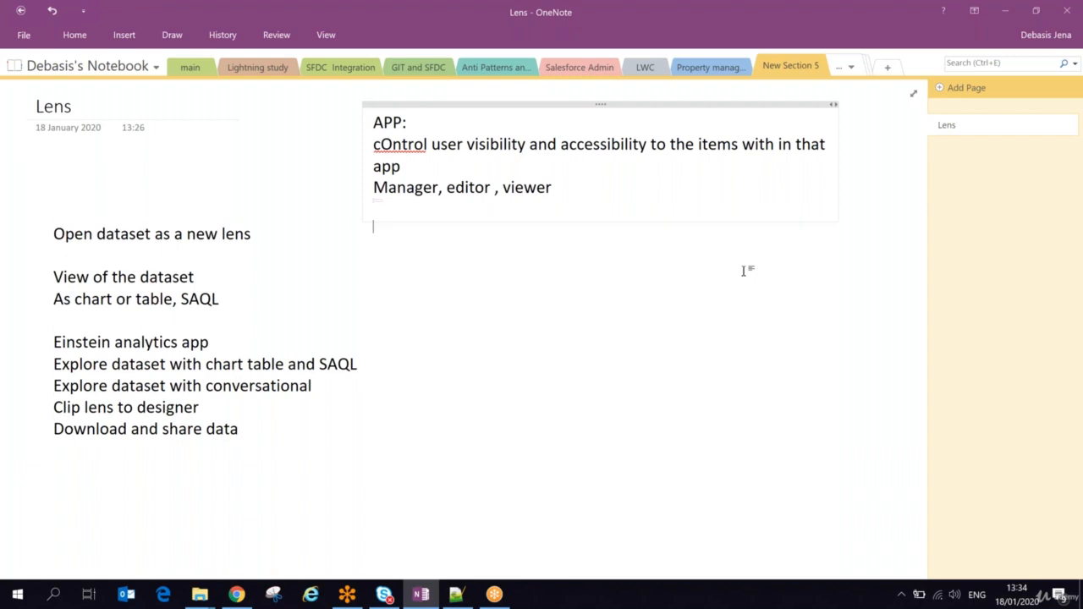
pyautogui.write('Creat APP:')
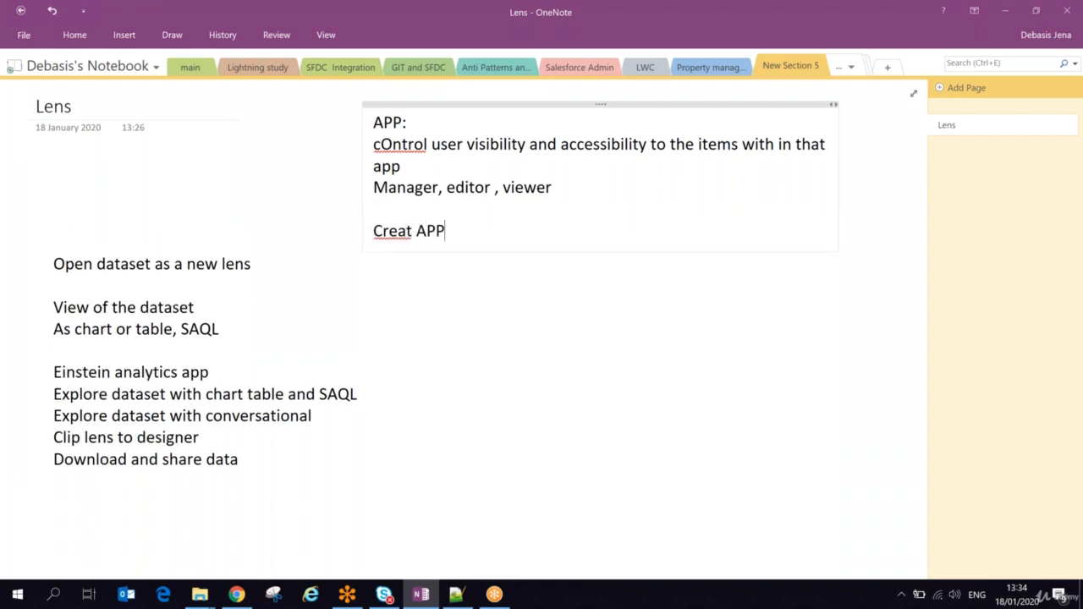
pyautogui.press('Return')
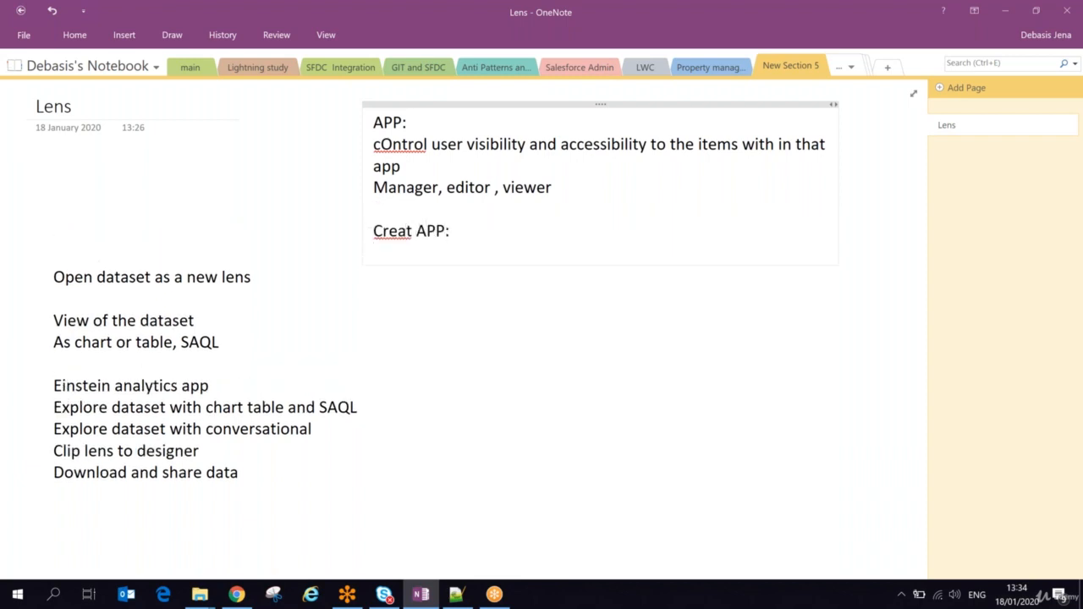
pyautogui.click(413, 231)
pyautogui.write('e')
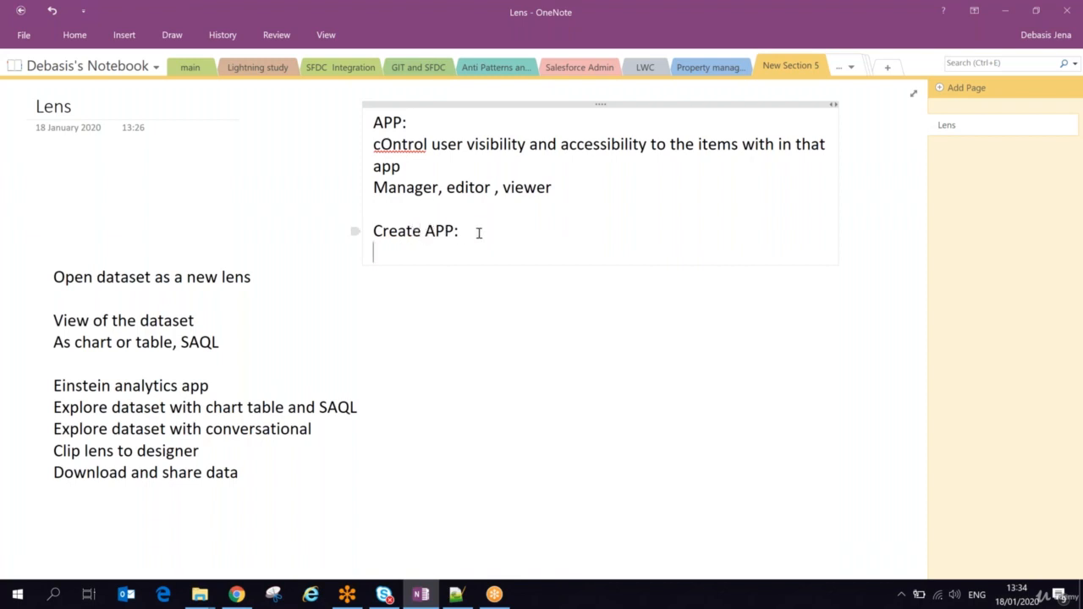
pyautogui.press('Return')
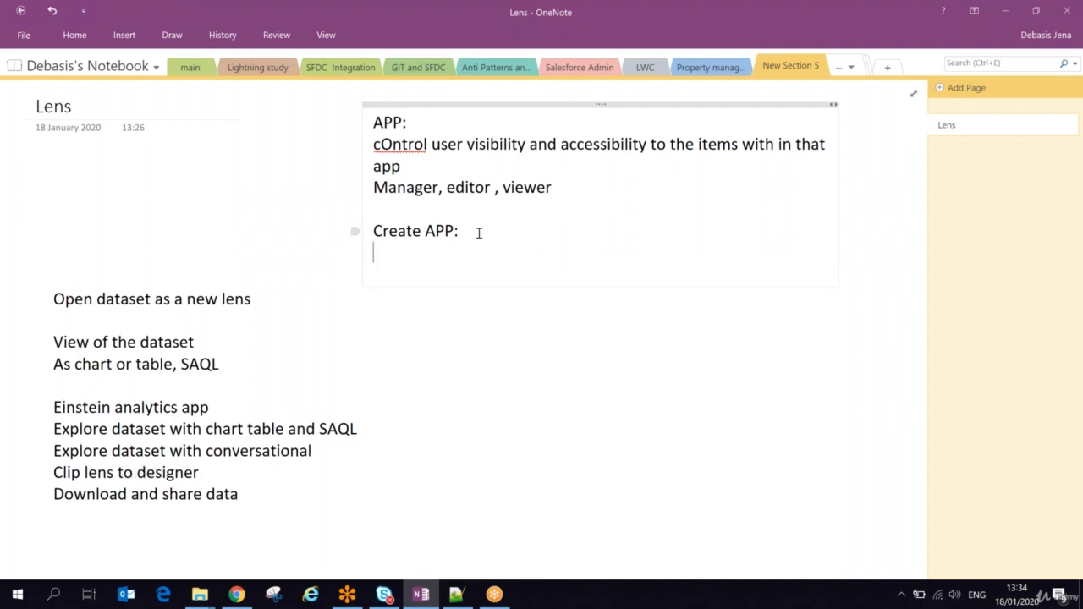
# Step: Return to the Analytics Studio item list in Chrome, and record "EA studio - Create" under "Create APP:" in OneNote
pyautogui.hotkey('alt', 'Tab')
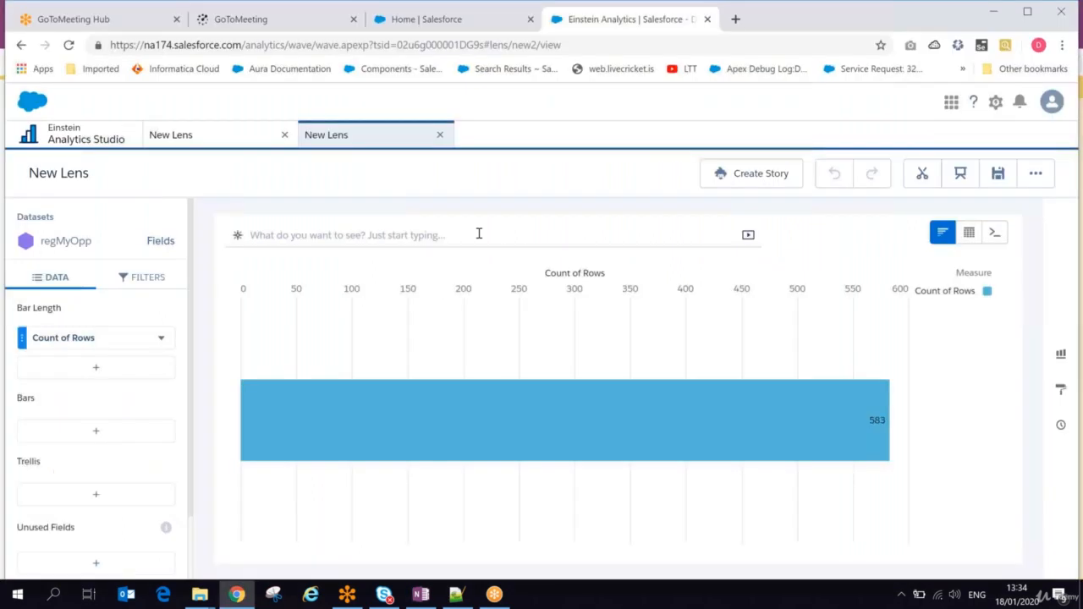
pyautogui.click(93, 140)
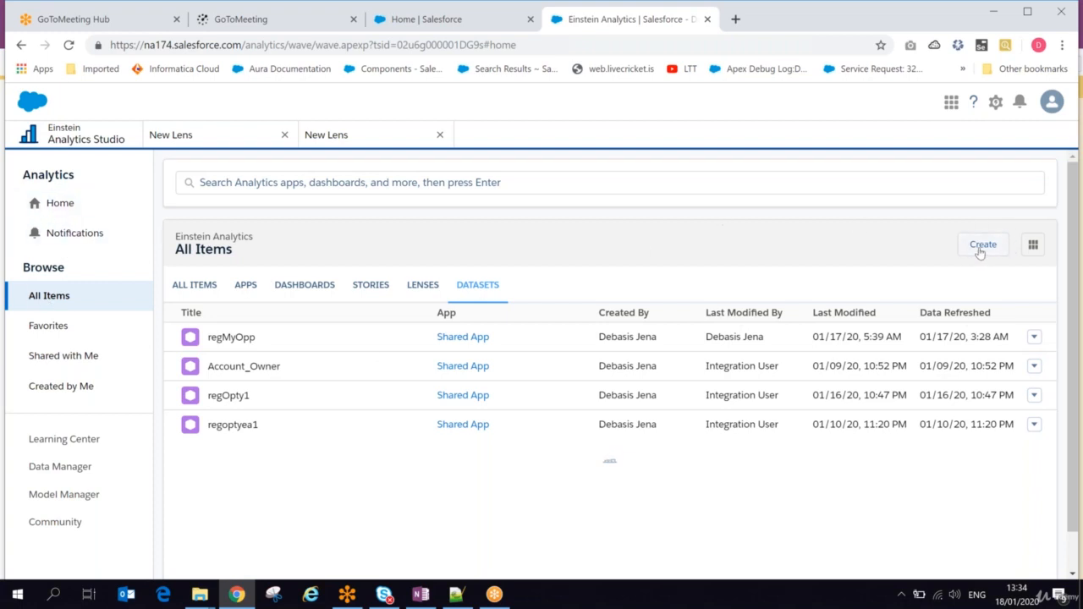
pyautogui.hotkey('alt', 'Tab')
pyautogui.write('EA st')
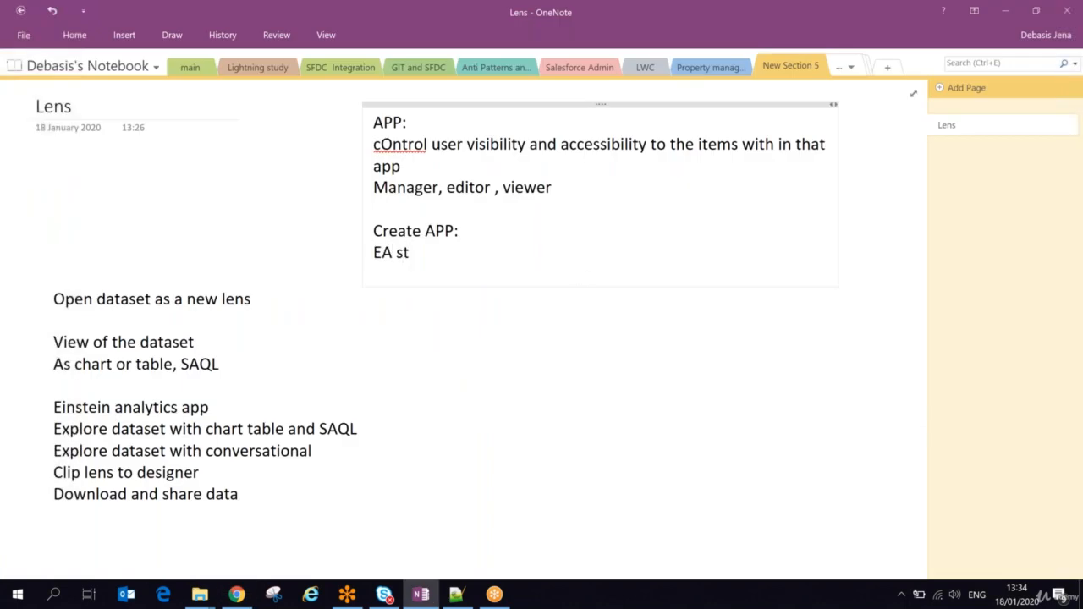
pyautogui.write('udio - Create')
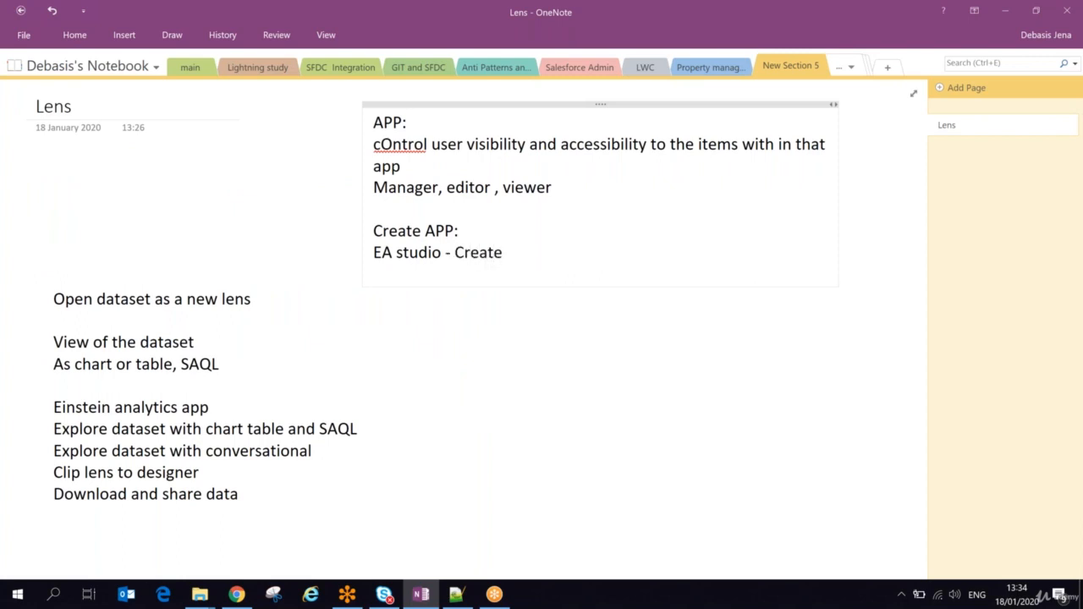
# Step: Switch to Analytics Studio in Chrome and start creating a new app
pyautogui.hotkey('alt', 'Tab')
pyautogui.click(971, 252)
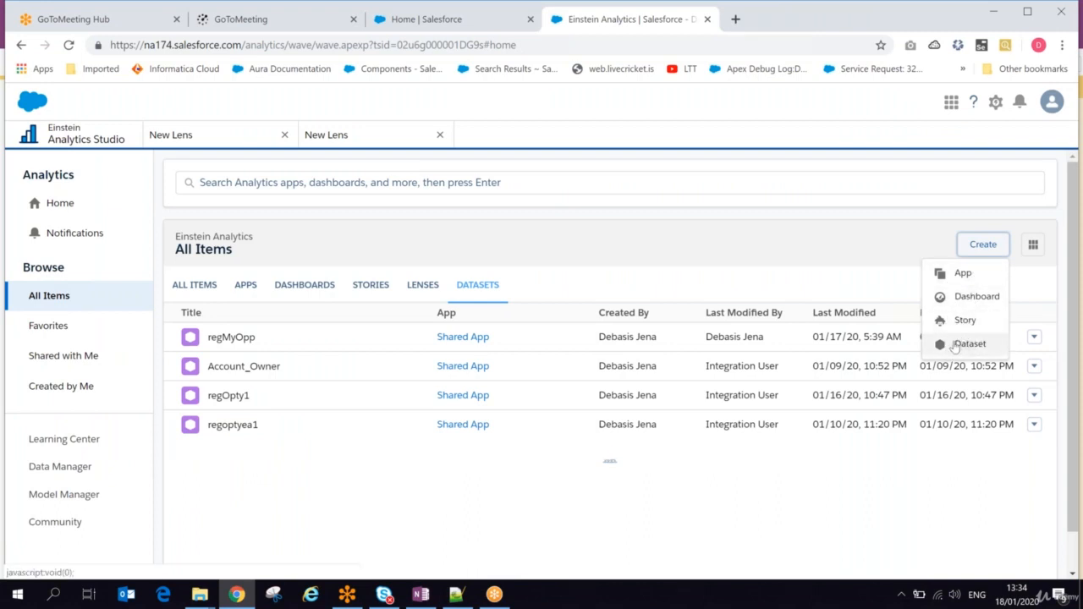
pyautogui.click(960, 275)
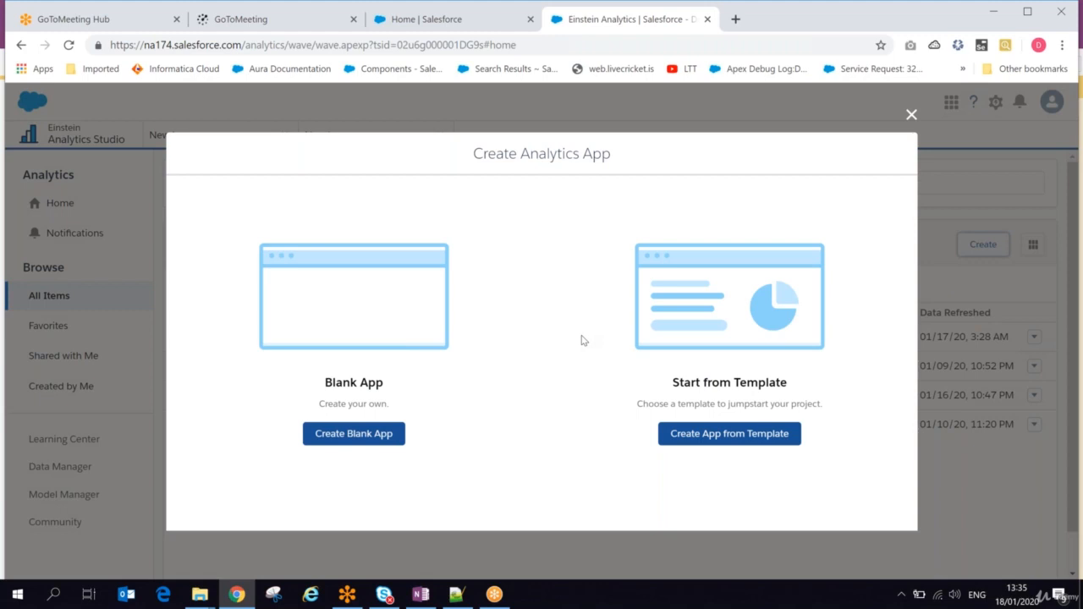
# Step: Record the two app creation options in OneNote as separate lines, "Blank app" and "Template", below "EA studio - Create"
pyautogui.hotkey('alt', 'Tab')
pyautogui.press('Return')
pyautogui.write('Blan')
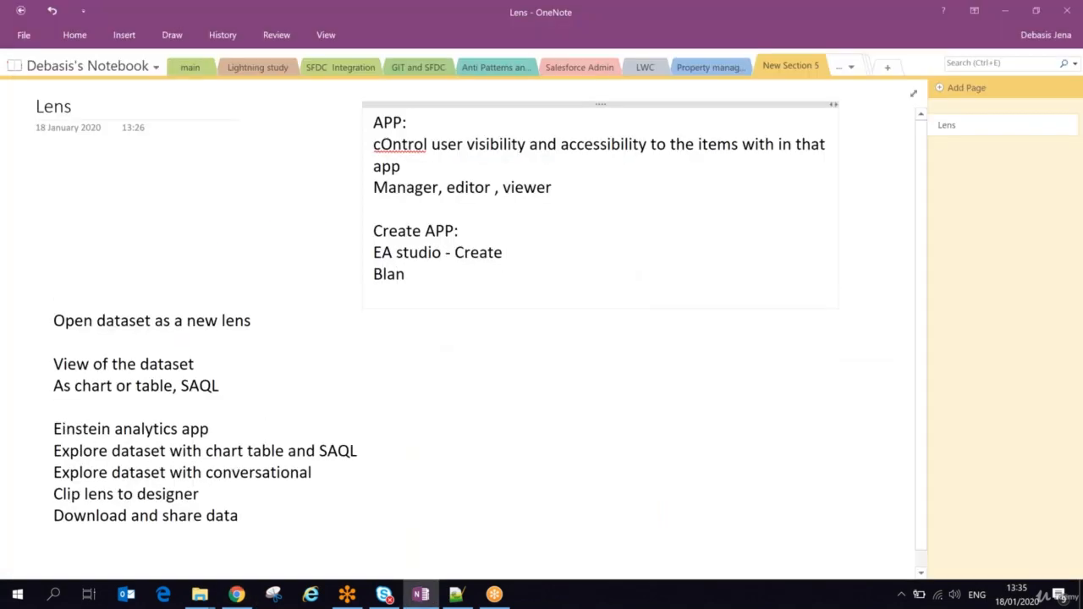
pyautogui.write('k app')
pyautogui.press('Return')
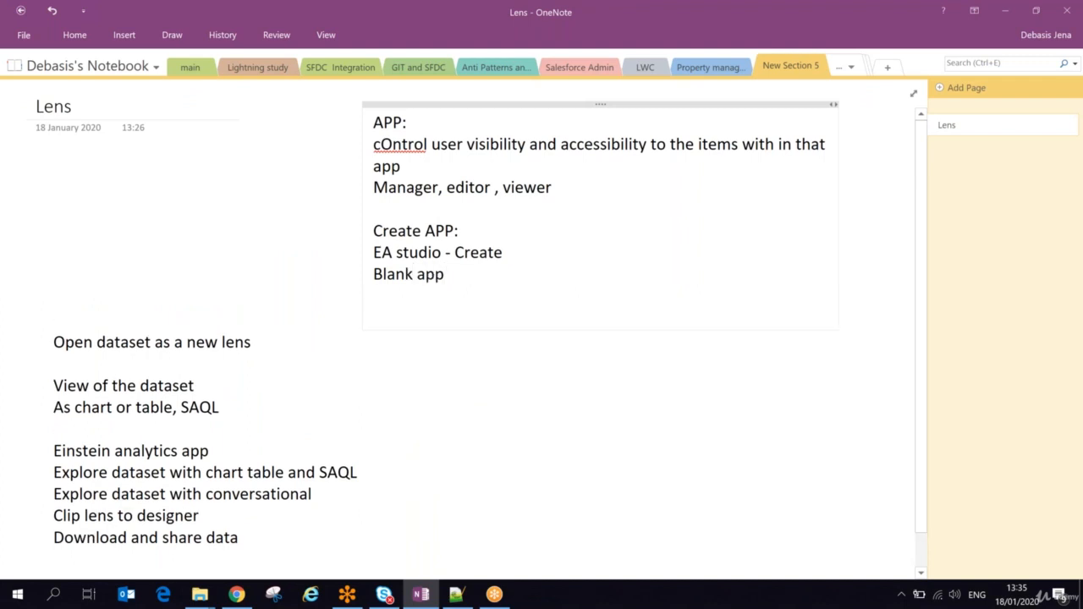
pyautogui.hotkey('alt', 'Tab')
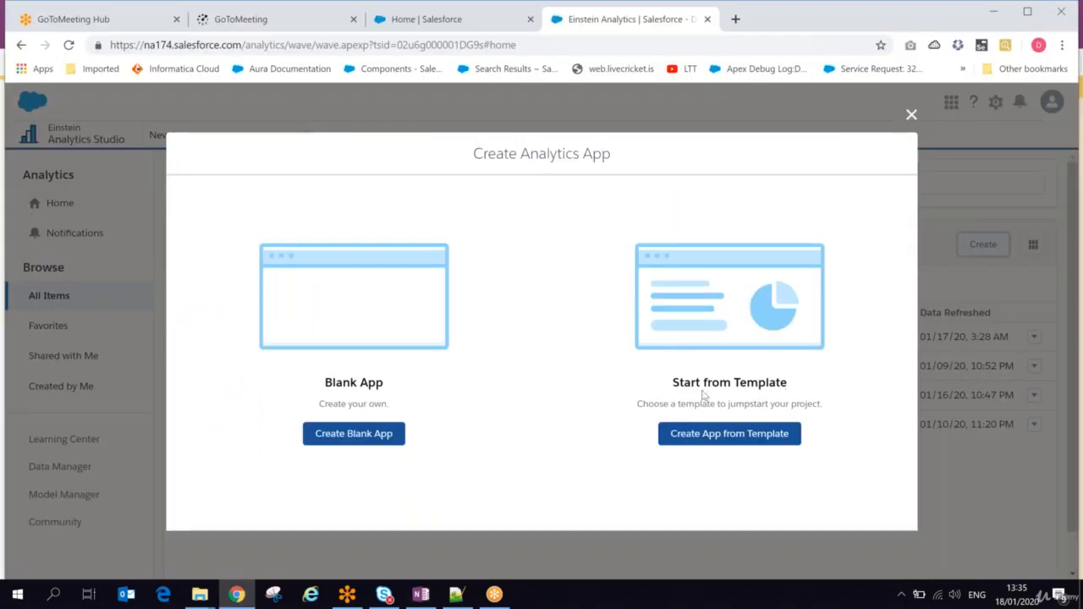
pyautogui.hotkey('alt', 'Tab')
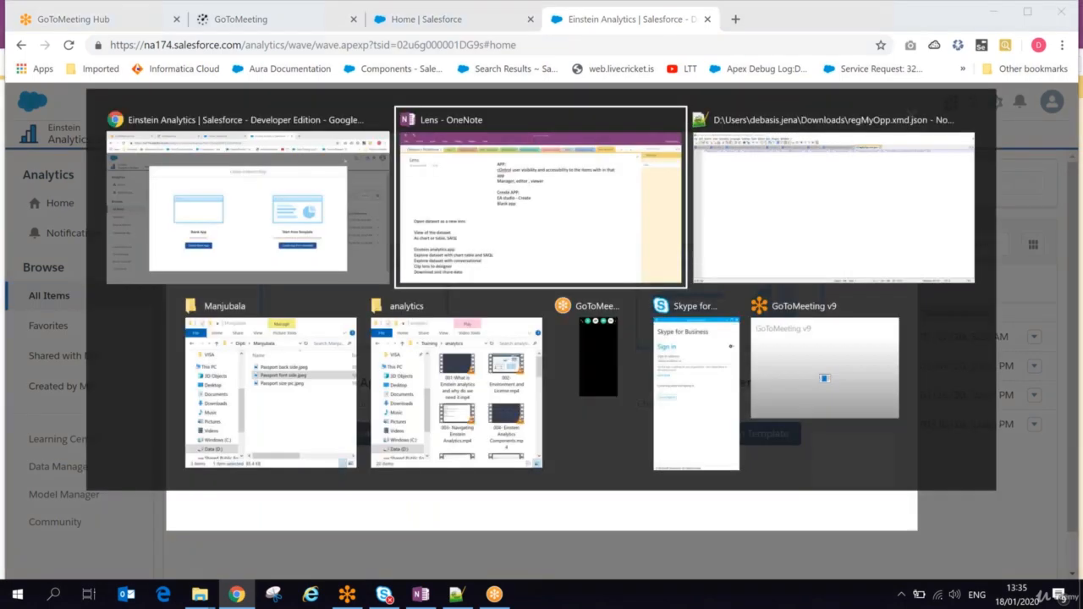
pyautogui.write('Template')
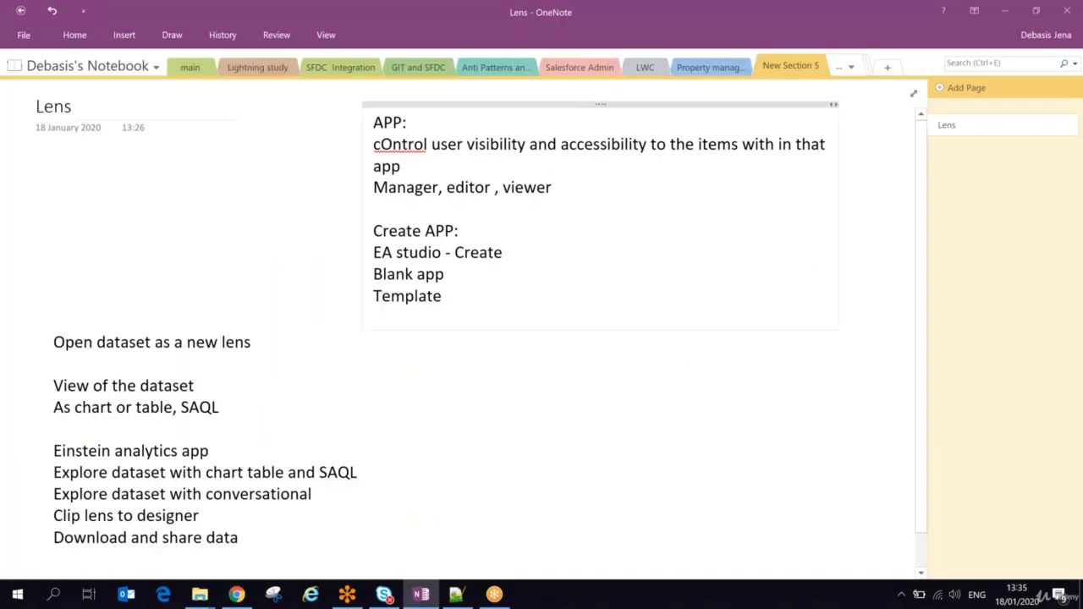
# Step: Switch back to Analytics Studio and create a blank app named "Sales Team"
pyautogui.hotkey('alt', 'Tab')
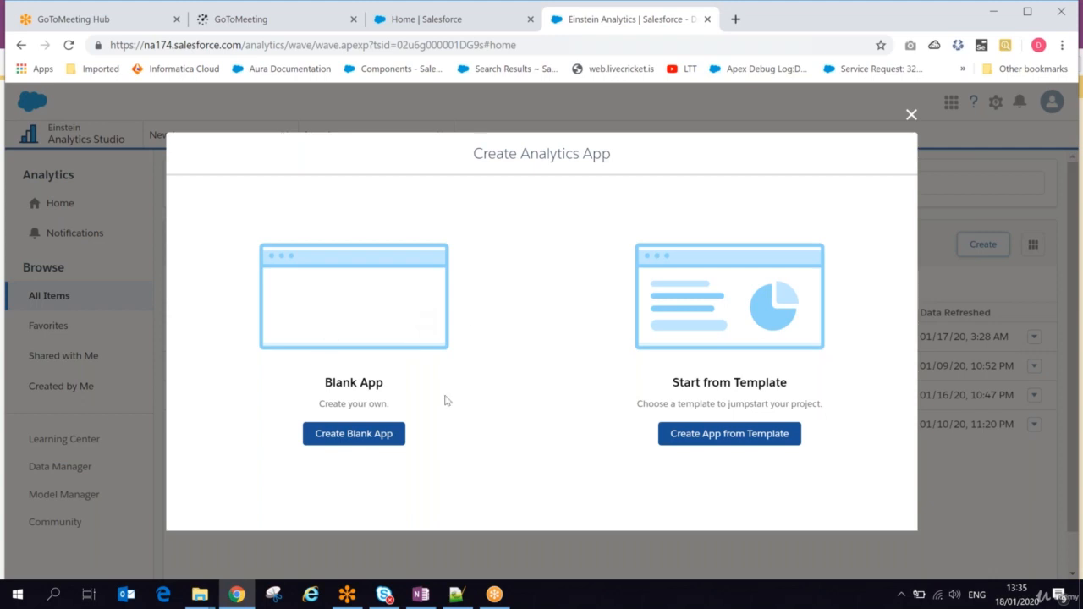
pyautogui.click(354, 434)
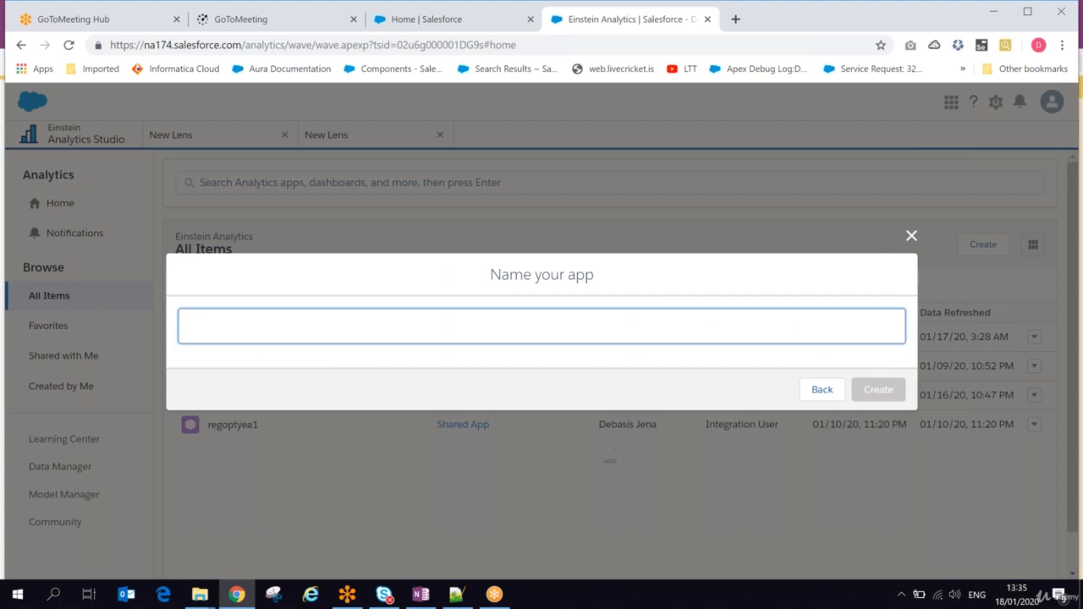
pyautogui.write('Sales')
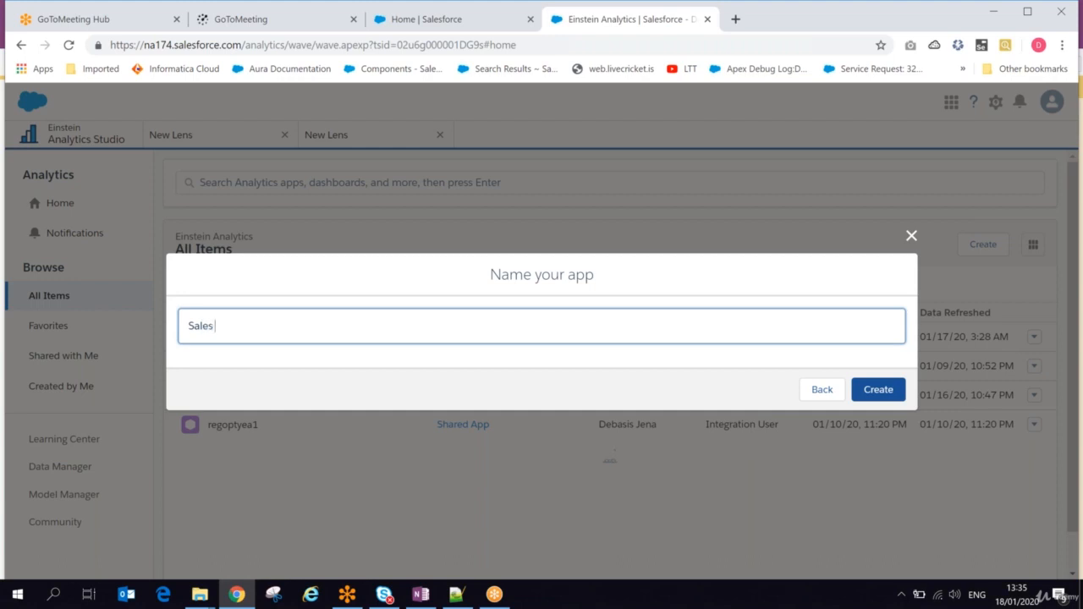
pyautogui.write(' Team')
pyautogui.click(880, 390)
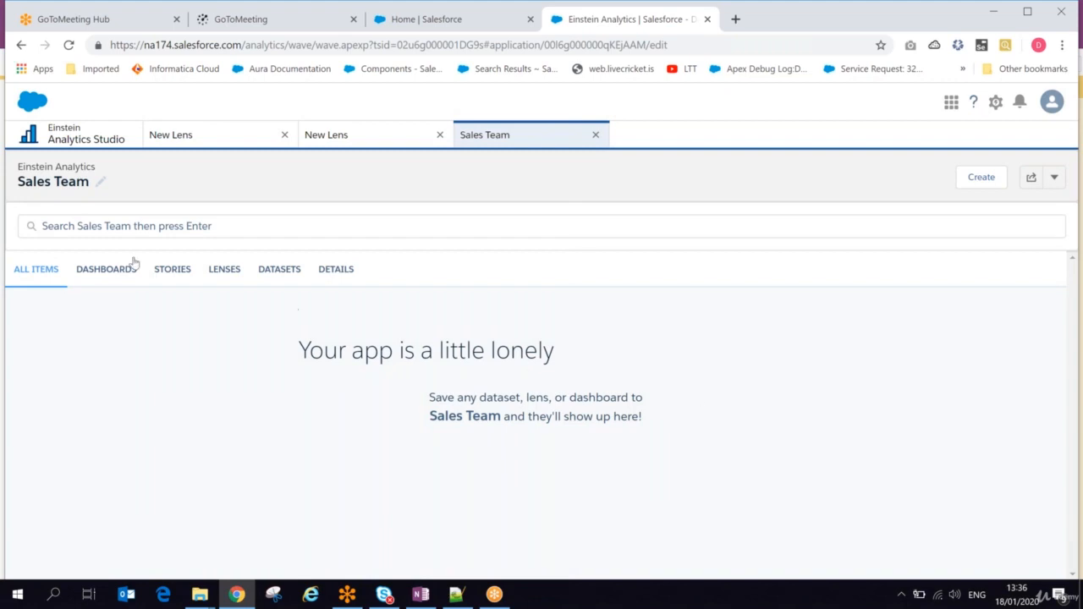
# Step: Look through the Sales Team app's dashboards, stories, lenses, datasets and details, dismissing any error dialogs without leaving the page
pyautogui.click(108, 275)
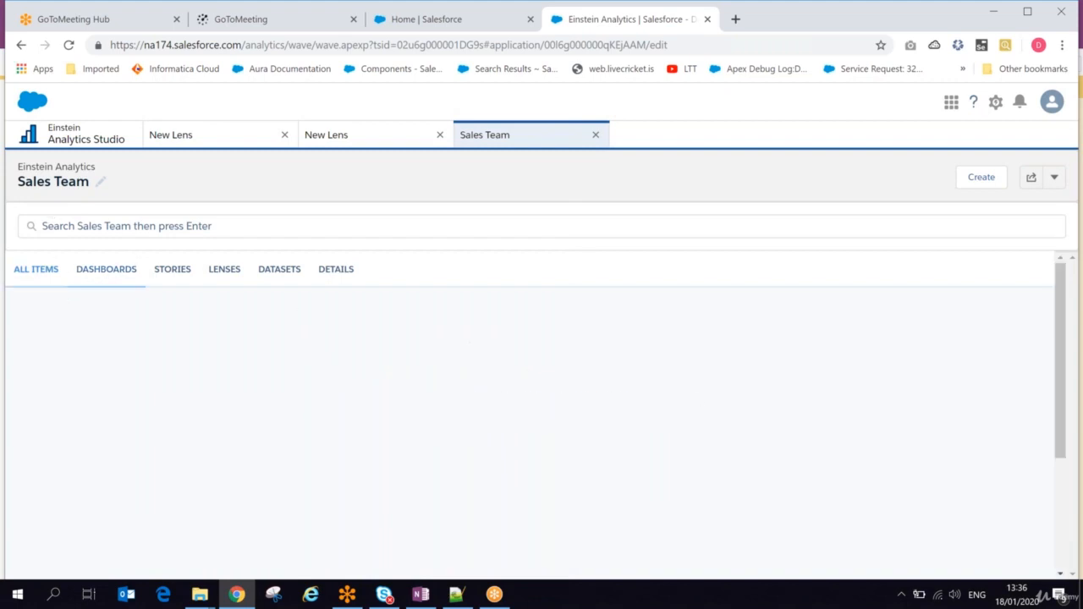
pyautogui.click(167, 277)
pyautogui.click(227, 275)
pyautogui.click(276, 276)
pyautogui.click(321, 273)
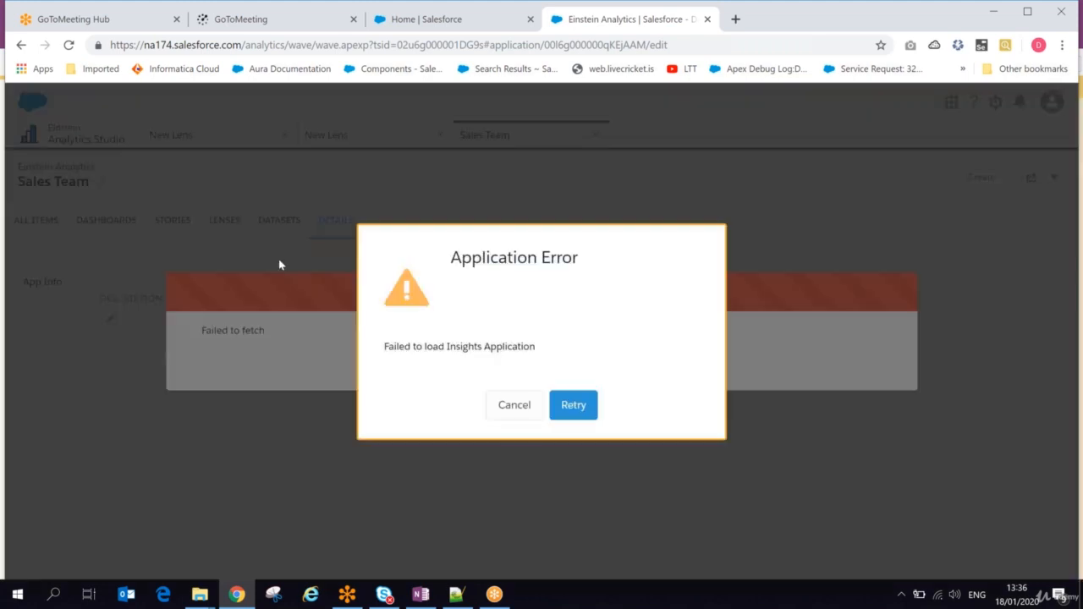
pyautogui.click(530, 405)
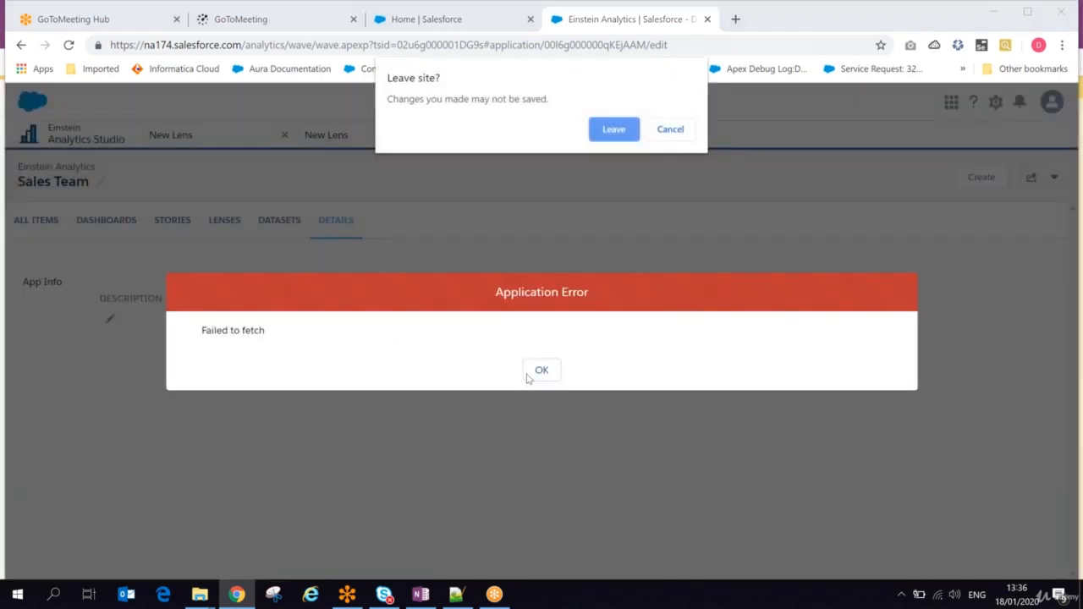
pyautogui.click(671, 129)
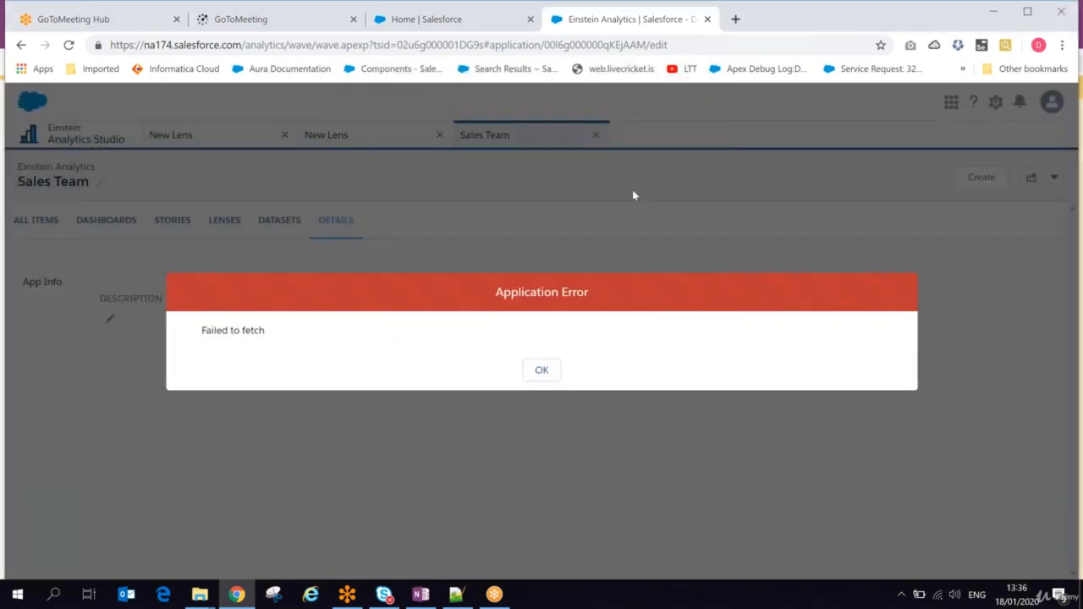
pyautogui.click(542, 369)
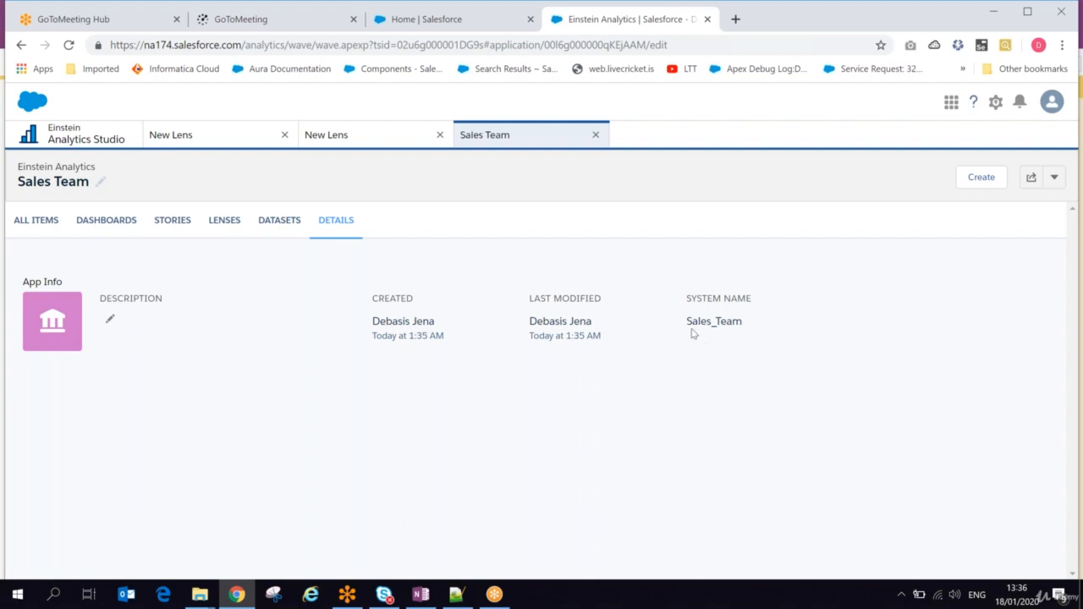
# Step: Return from the Sales Team app to the dataset list and open the regMyOpp dataset for editing, reloading the page if it stays blank
pyautogui.moveTo(691, 331); pyautogui.dragTo(739, 325)
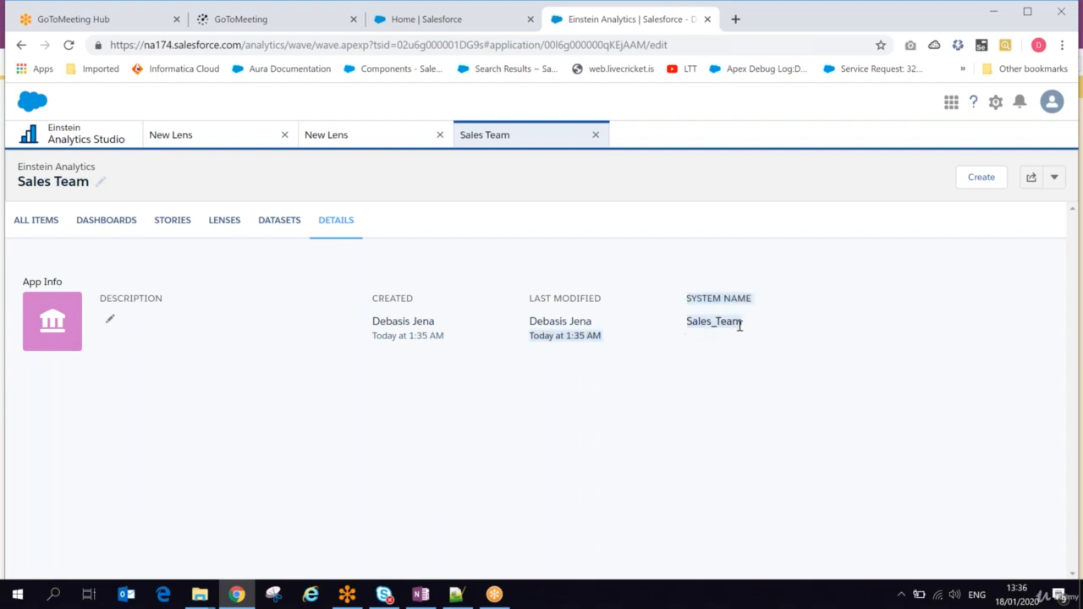
pyautogui.click(40, 223)
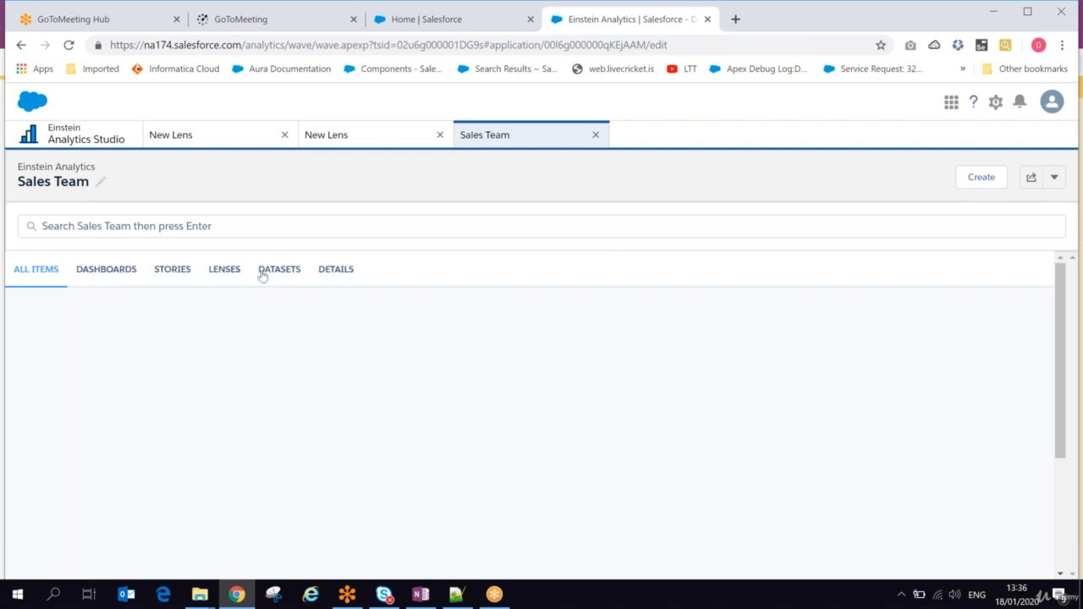
pyautogui.click(100, 141)
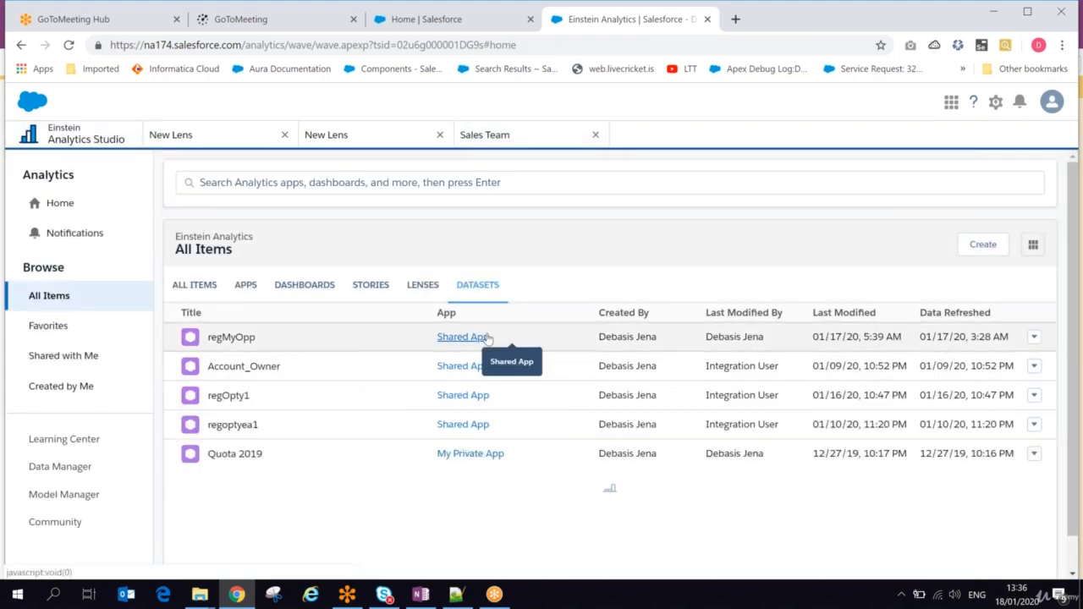
pyautogui.click(1040, 341)
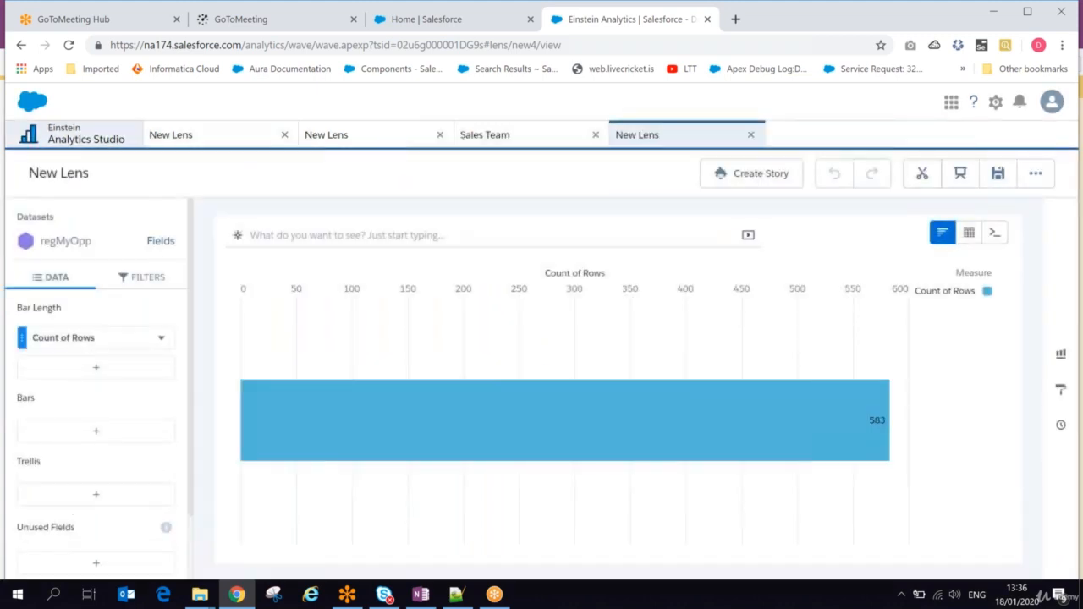
pyautogui.click(85, 135)
pyautogui.click(1034, 339)
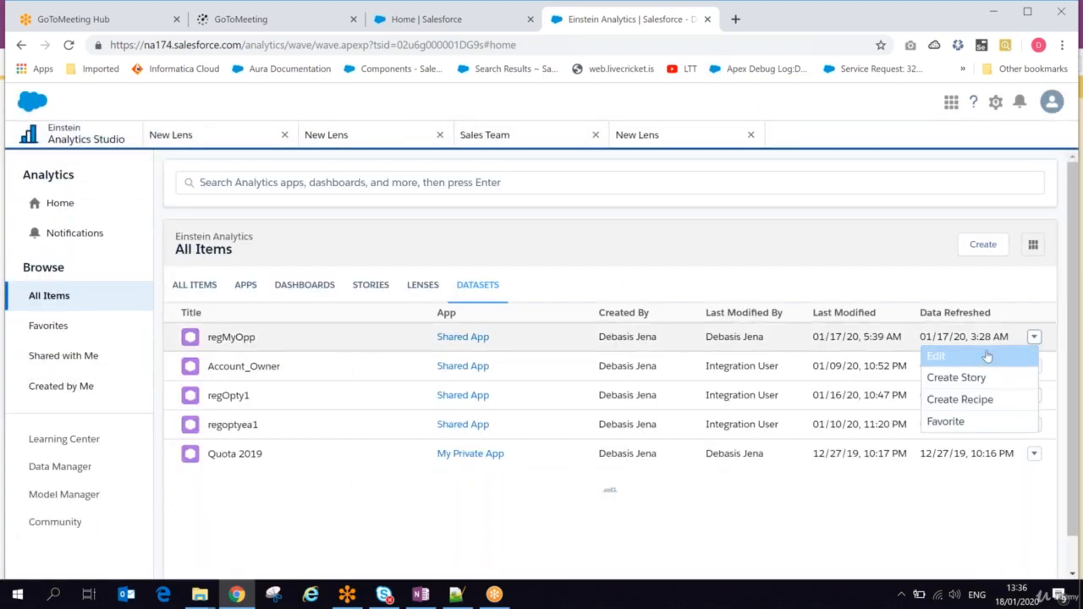
pyautogui.click(973, 357)
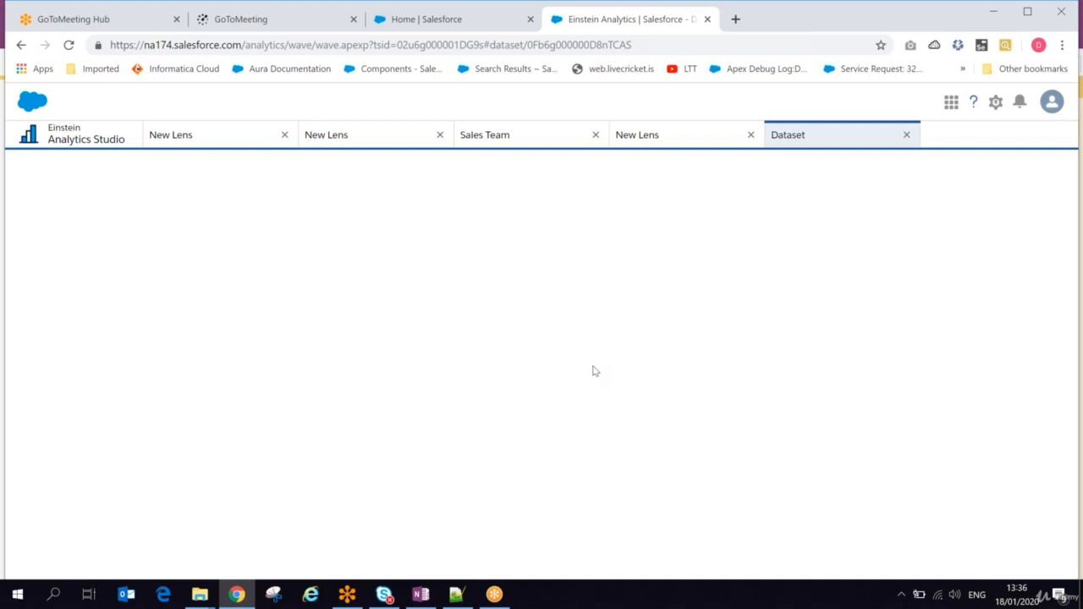
pyautogui.click(68, 45)
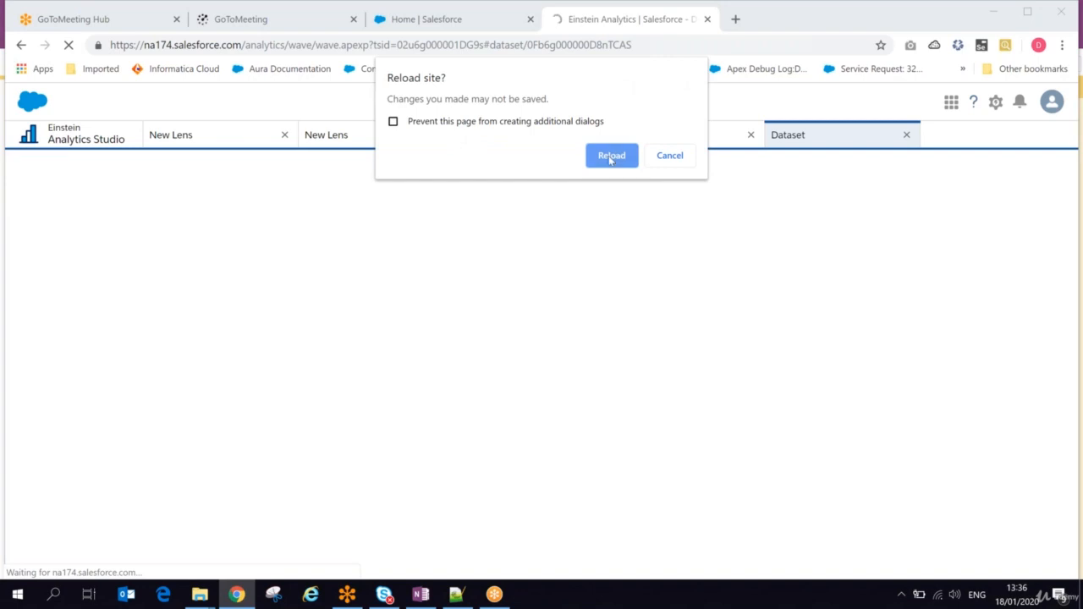
pyautogui.click(610, 155)
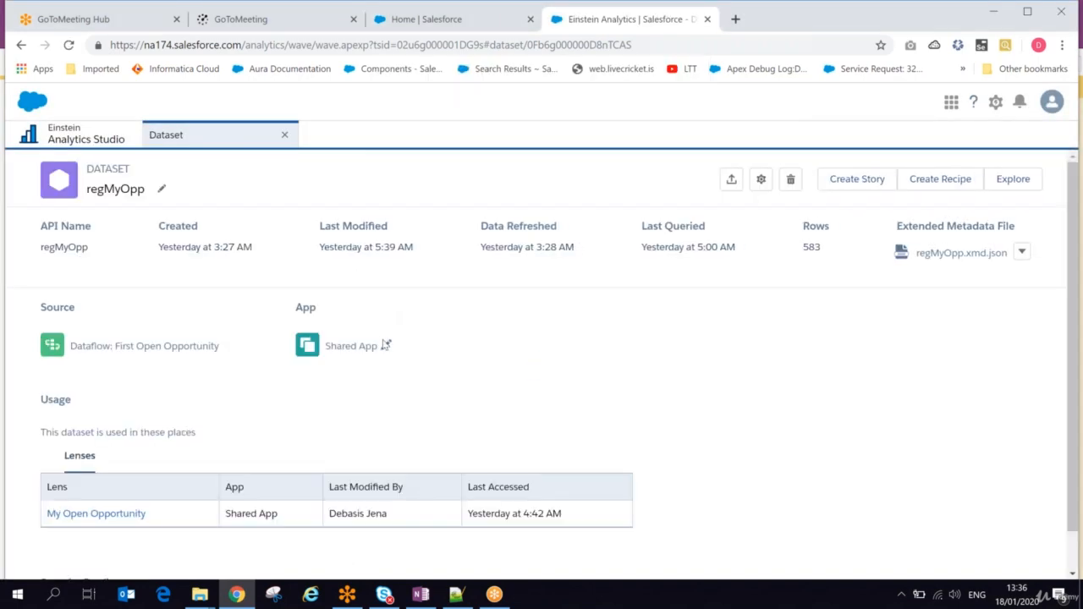
# Step: Reassign the regMyOpp dataset to the Sales Team app
pyautogui.click(386, 346)
pyautogui.click(387, 345)
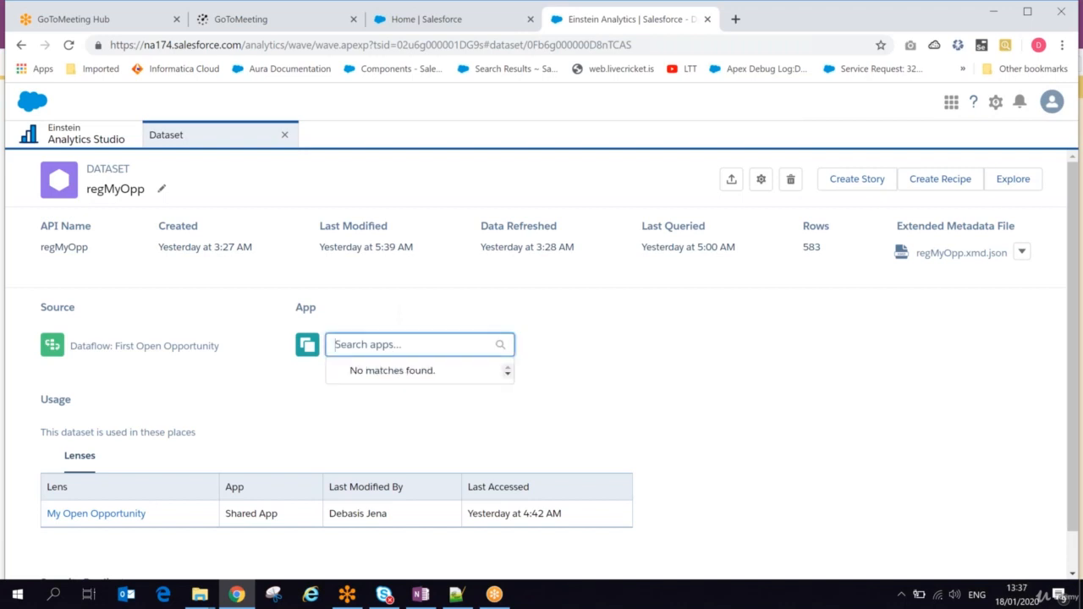
pyautogui.write('sale')
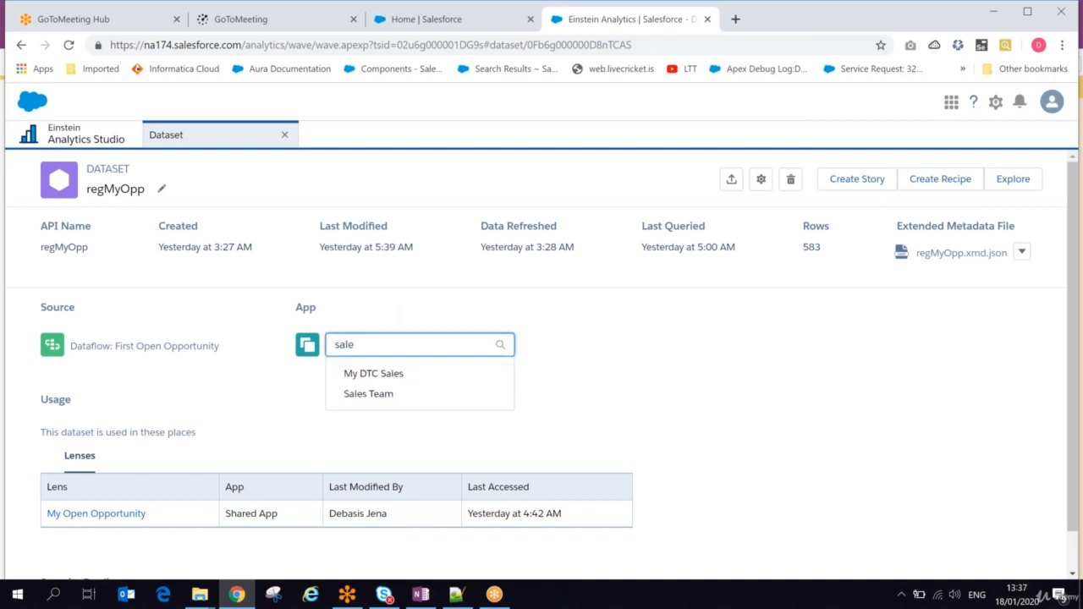
pyautogui.click(376, 396)
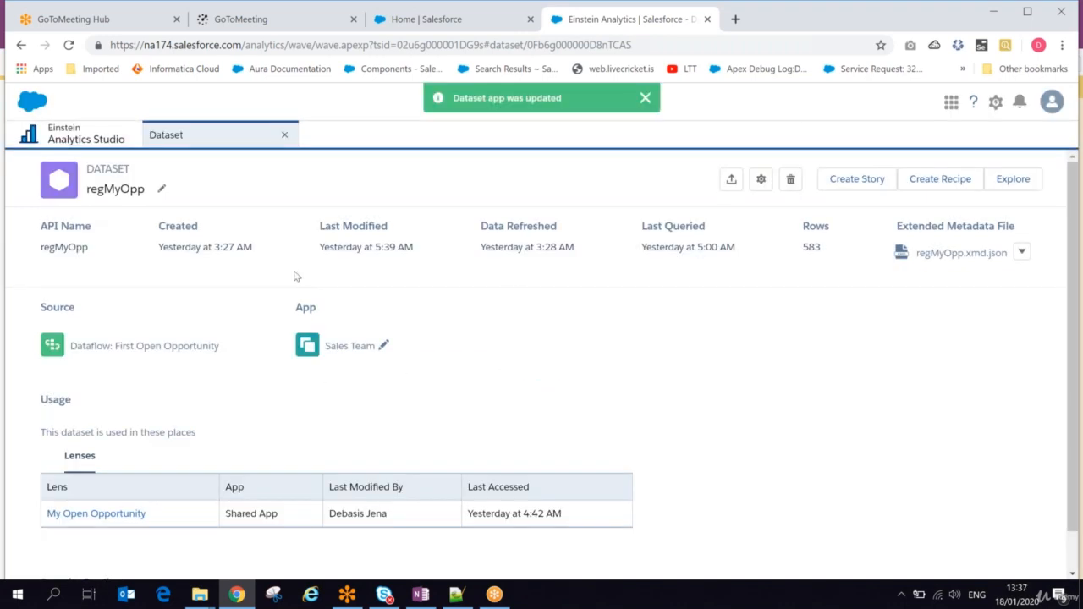
pyautogui.click(428, 26)
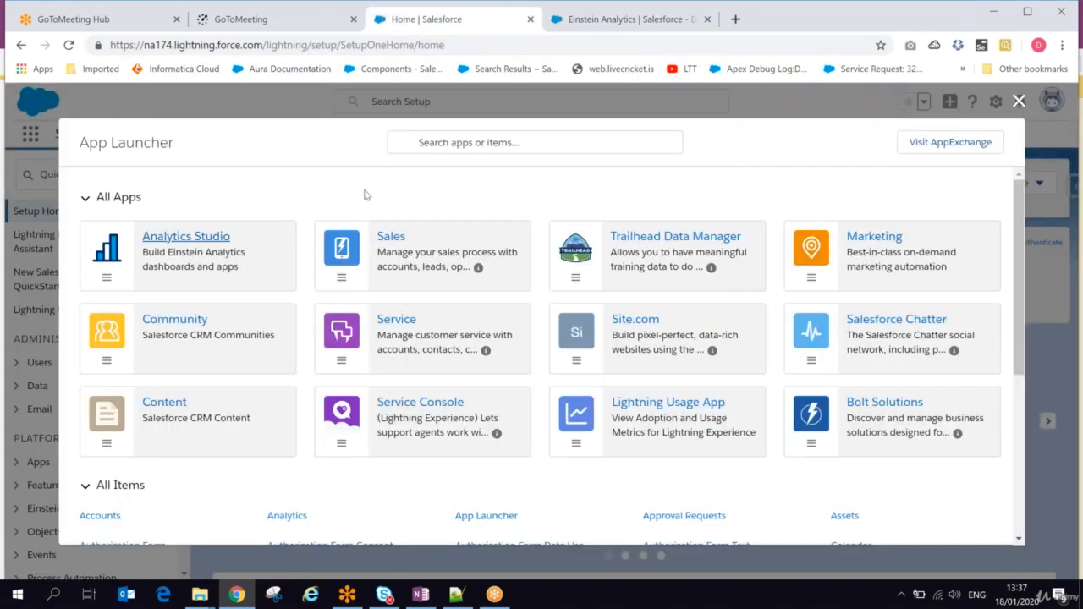
pyautogui.click(198, 244)
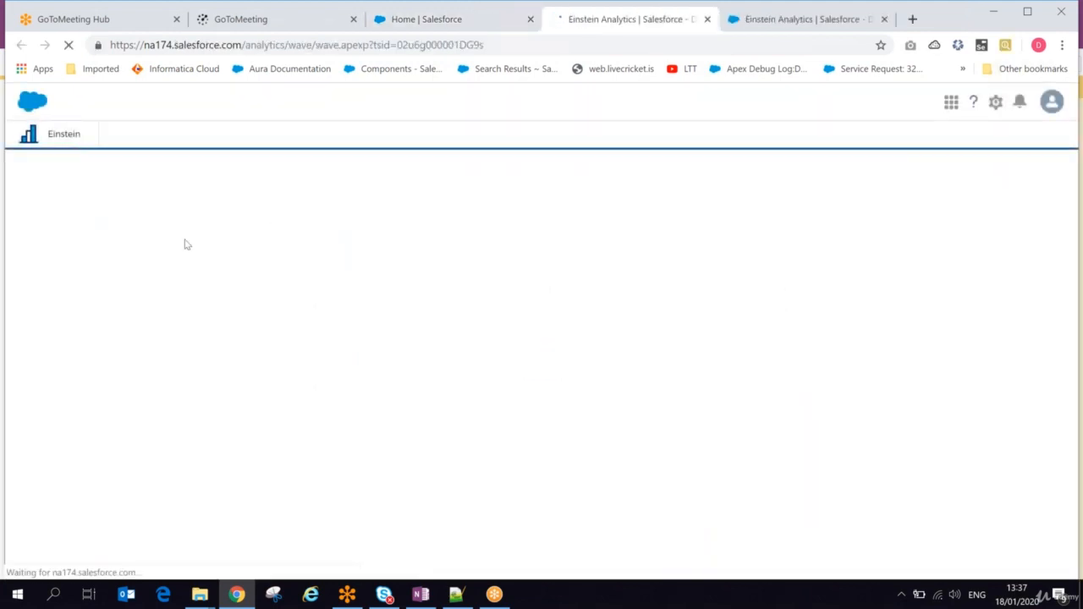
pyautogui.click(739, 28)
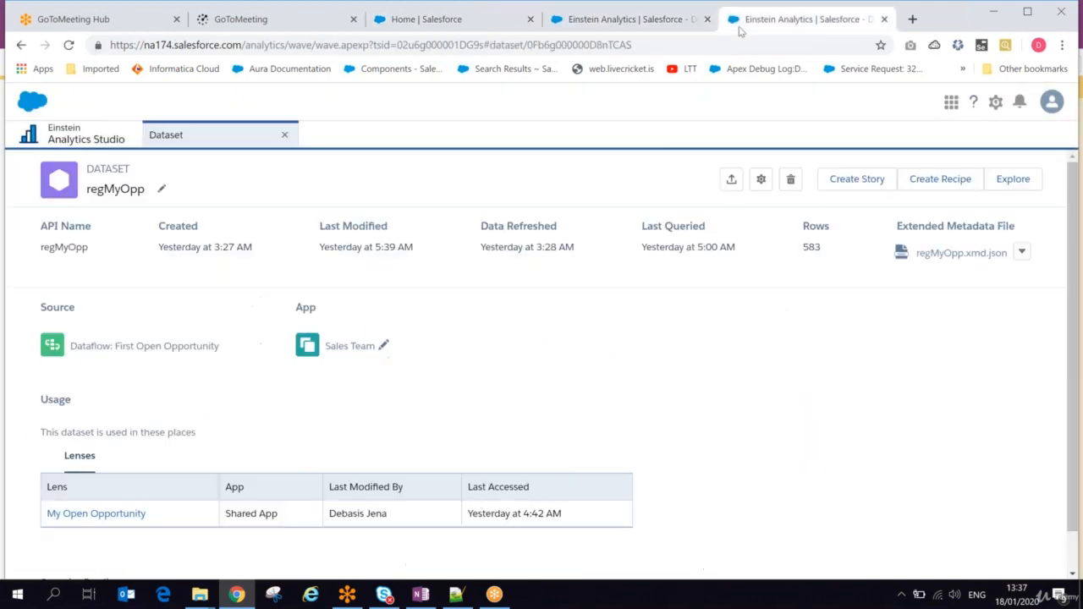
# Step: Open the Sales Team app from the list of all apps and check which datasets it contains
pyautogui.click(89, 134)
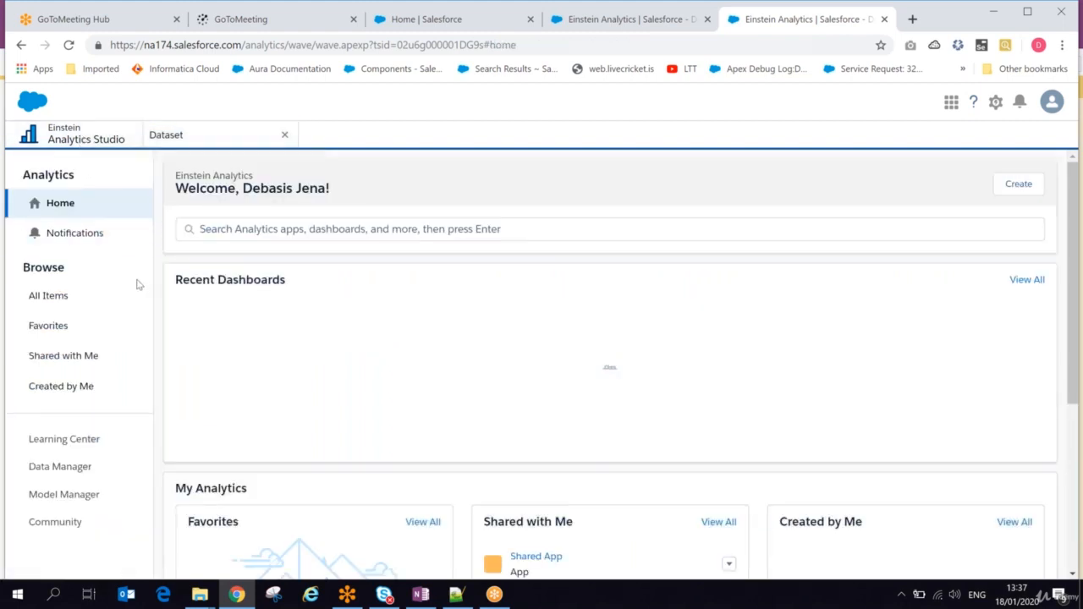
pyautogui.click(67, 297)
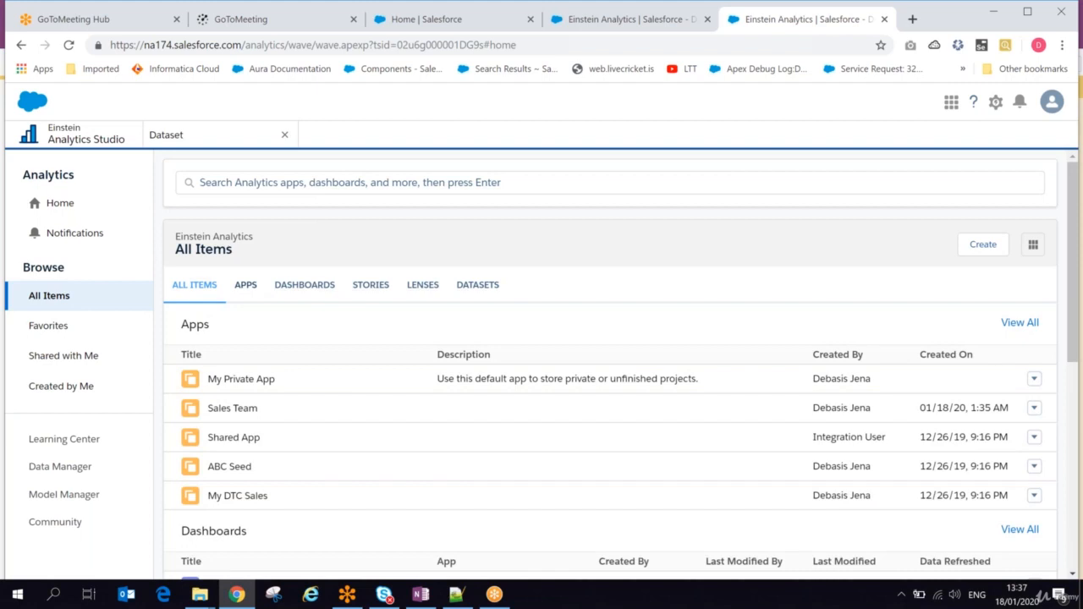
pyautogui.click(246, 285)
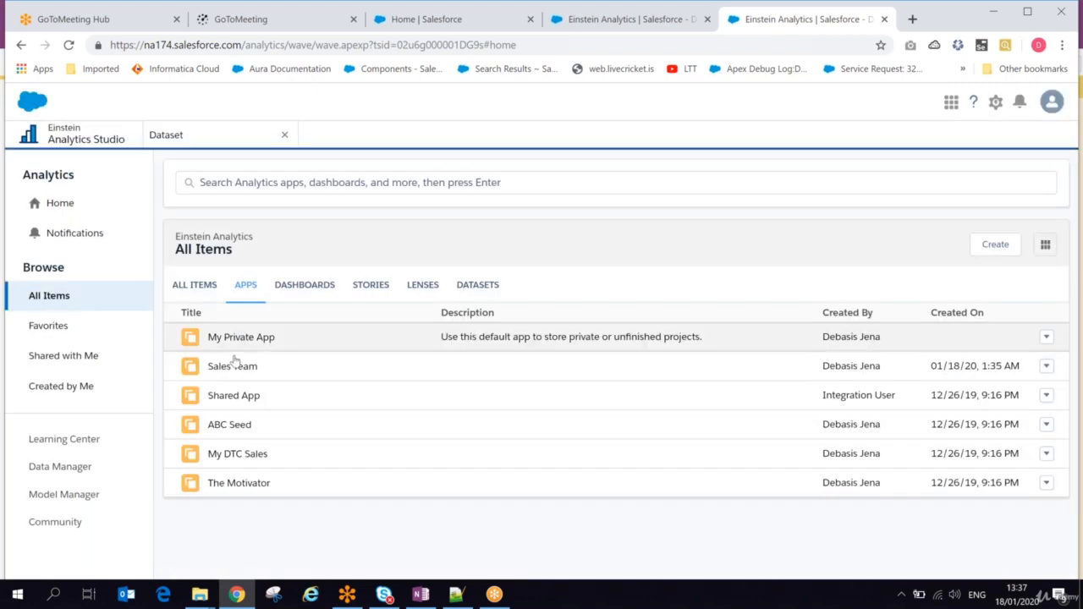
pyautogui.click(231, 369)
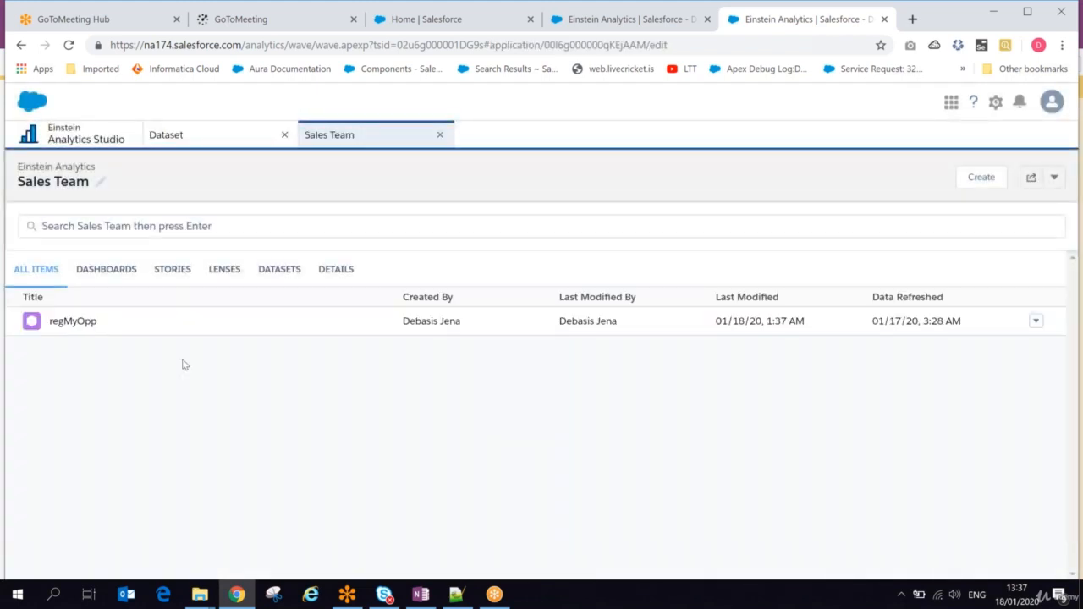
pyautogui.click(276, 271)
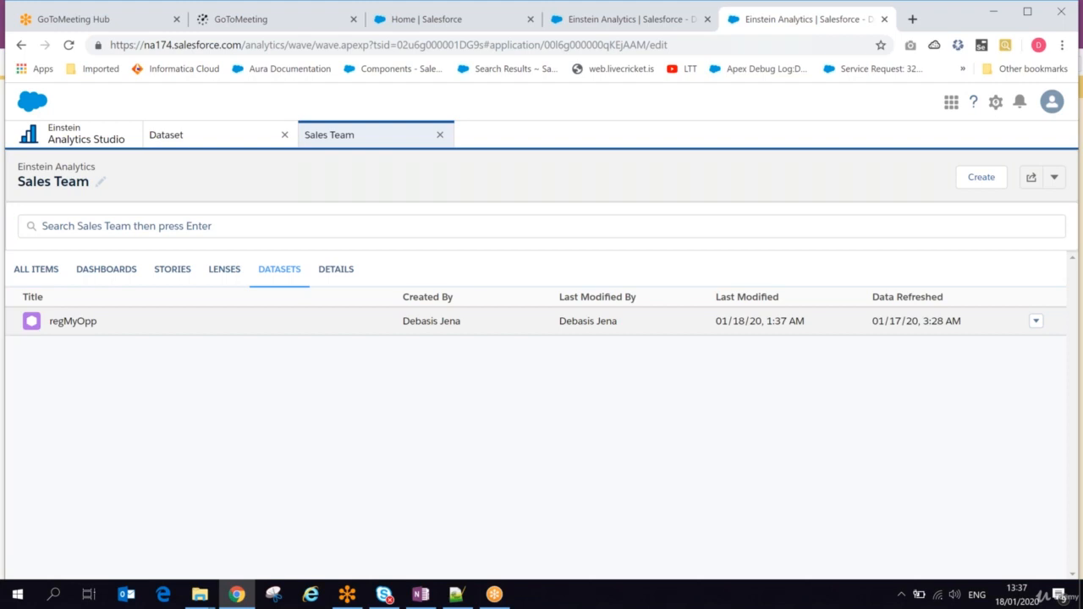
# Step: Examine the actions offered for regMyOpp, and review the Sales Team app's items, dashboards, stories, lenses, datasets and details
pyautogui.click(1057, 186)
pyautogui.click(922, 182)
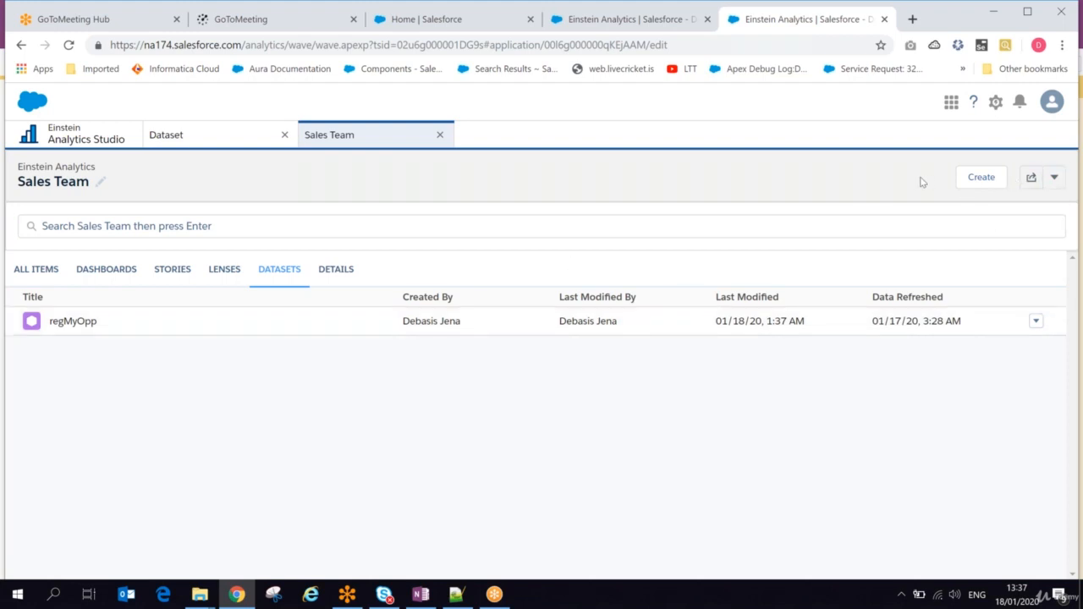
pyautogui.click(1035, 320)
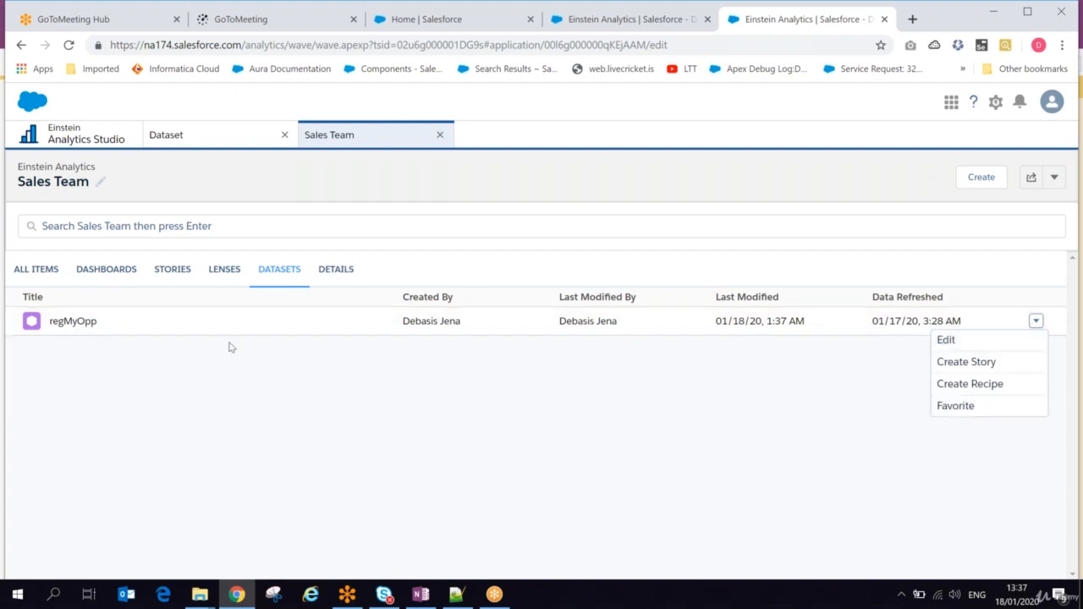
pyautogui.click(51, 269)
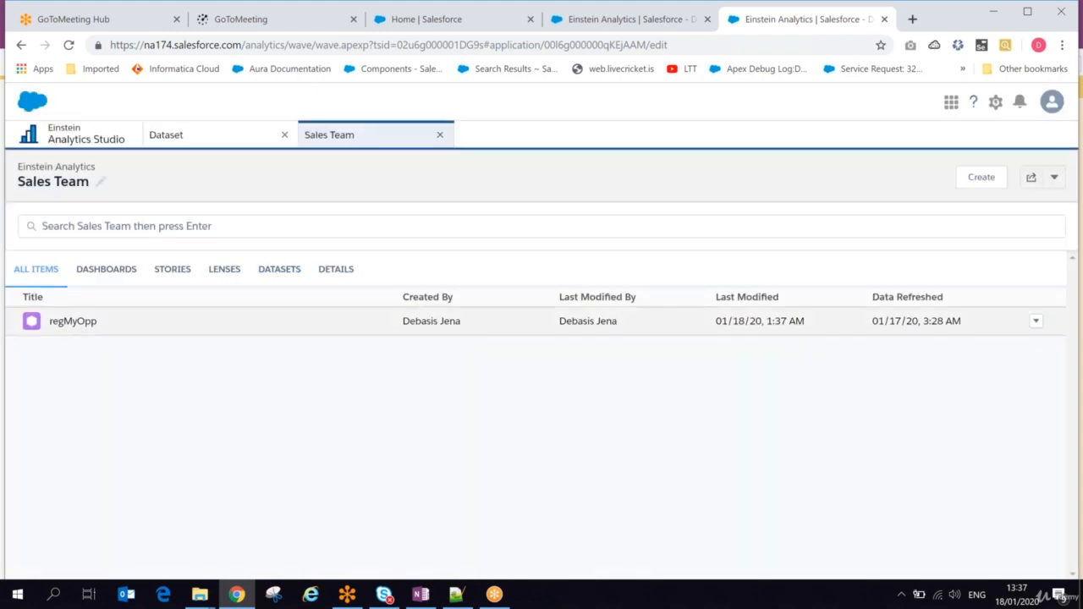
pyautogui.click(106, 277)
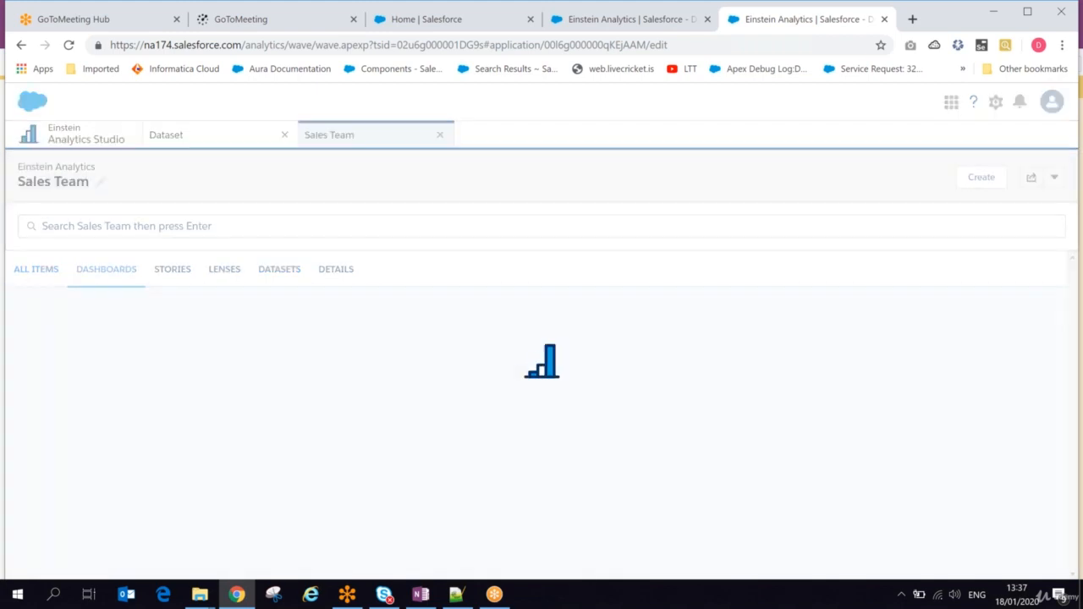
pyautogui.click(169, 272)
pyautogui.click(224, 269)
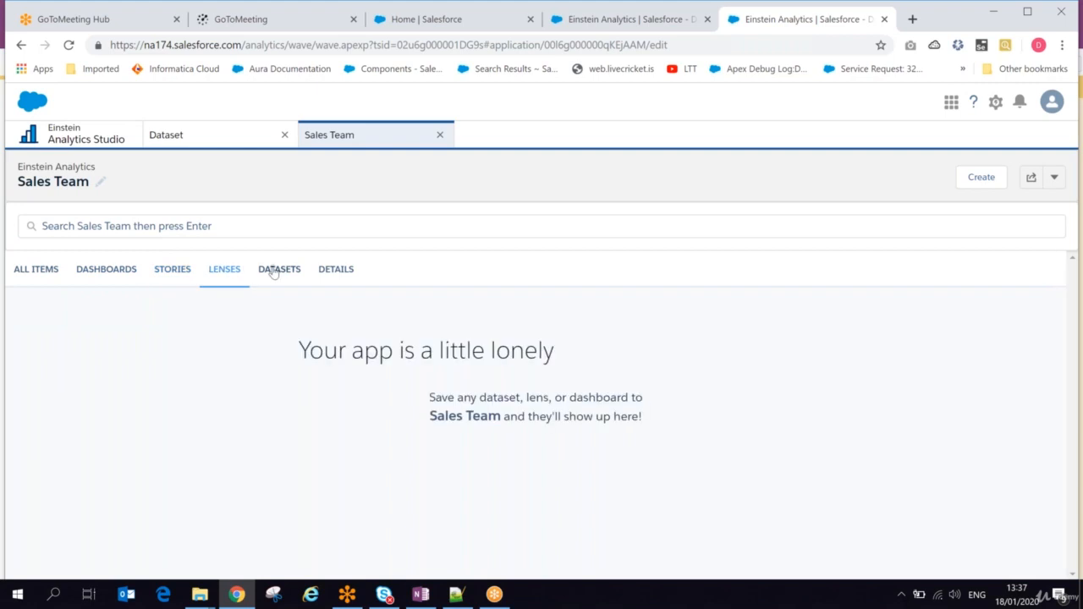
pyautogui.click(279, 269)
pyautogui.click(336, 269)
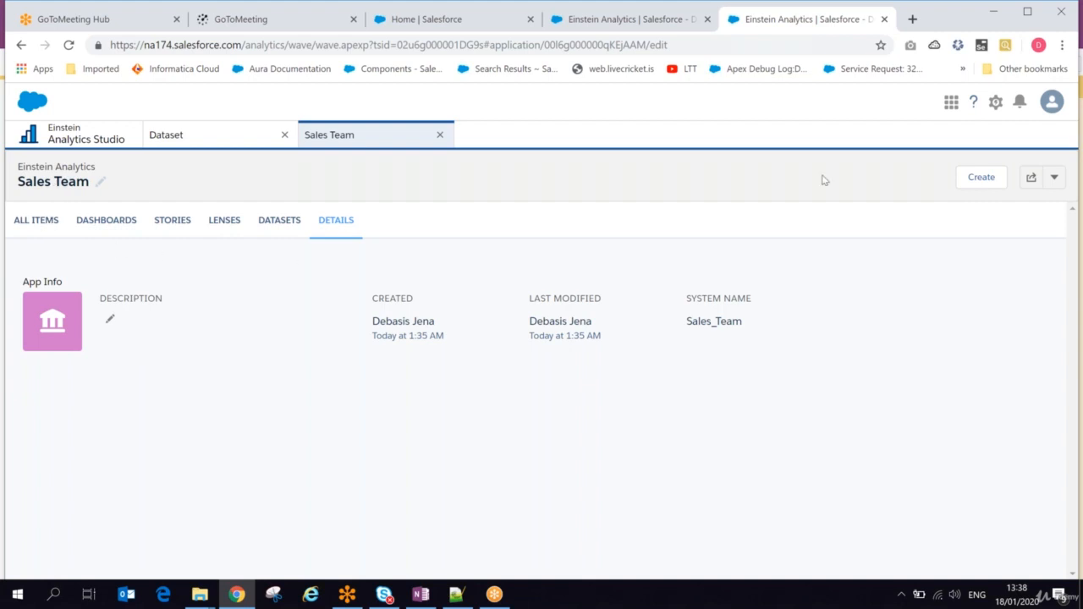
# Step: Check which item types can be created inside the Sales Team app and which additional app actions are offered
pyautogui.click(992, 178)
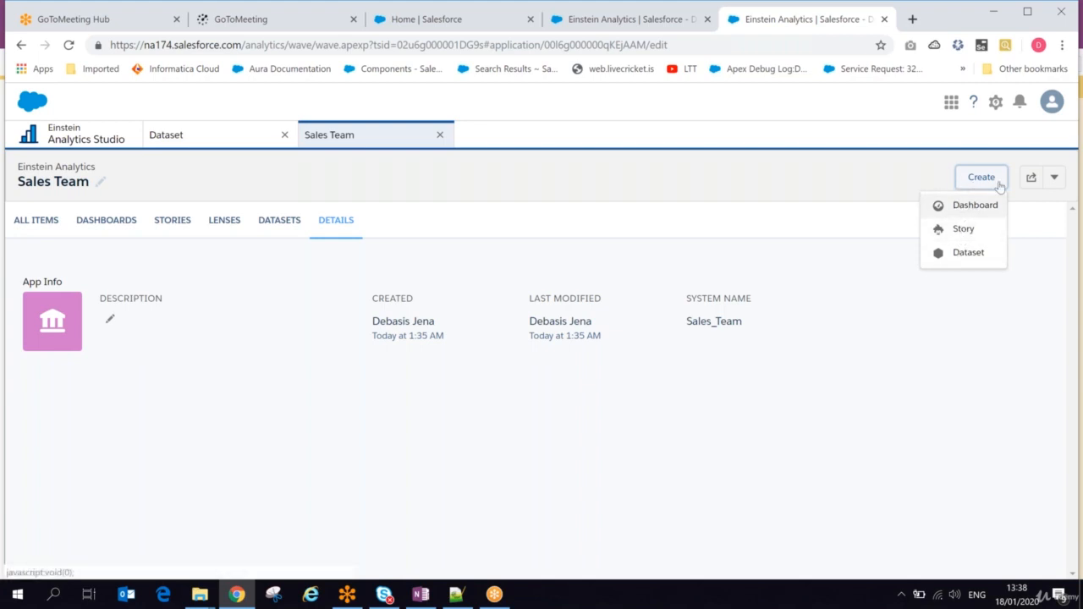
pyautogui.click(838, 172)
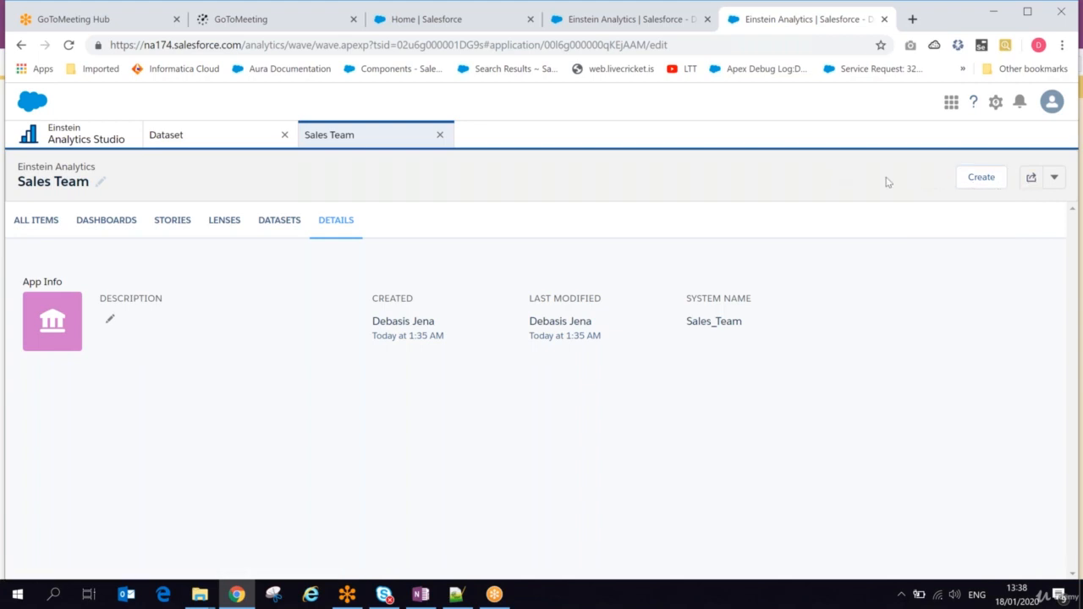
pyautogui.click(1055, 179)
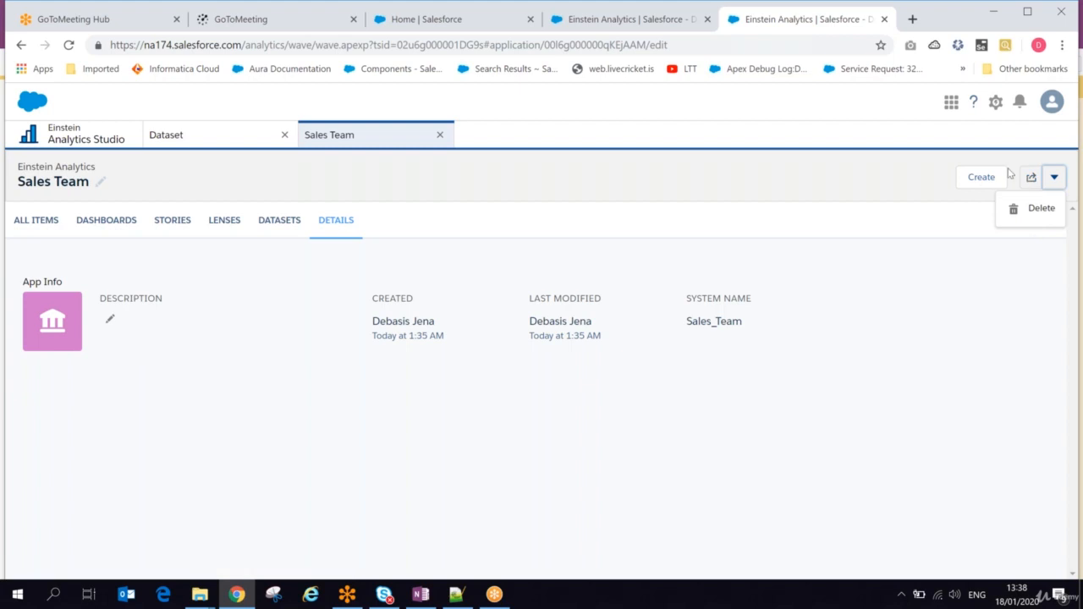
# Step: Open the Sales Team app's sharing settings and review the access, feed post, URL and invitee type options
pyautogui.click(1031, 179)
pyautogui.click(1032, 179)
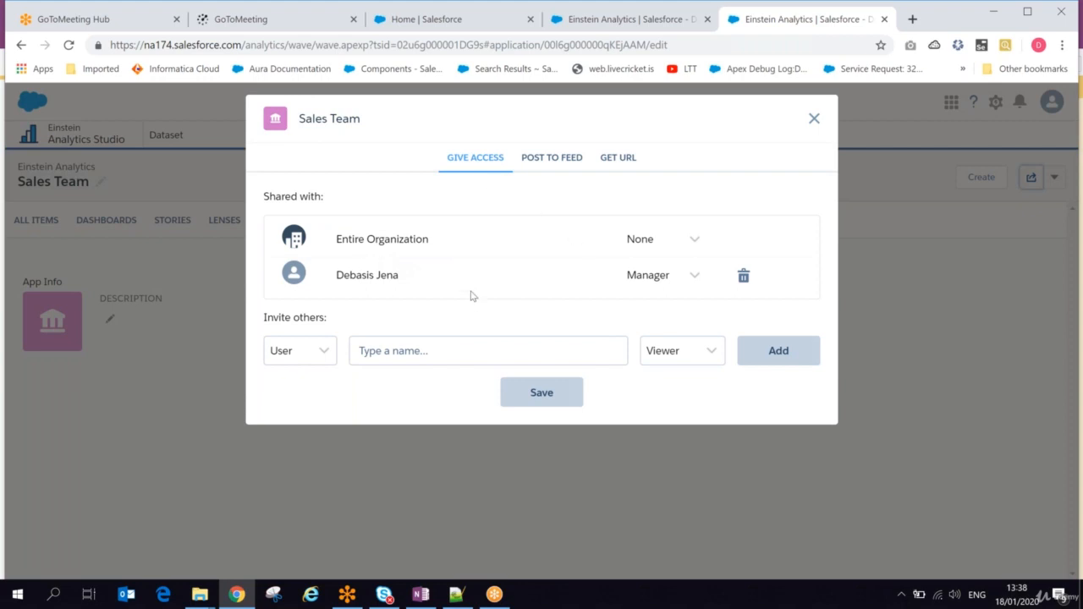
pyautogui.click(554, 159)
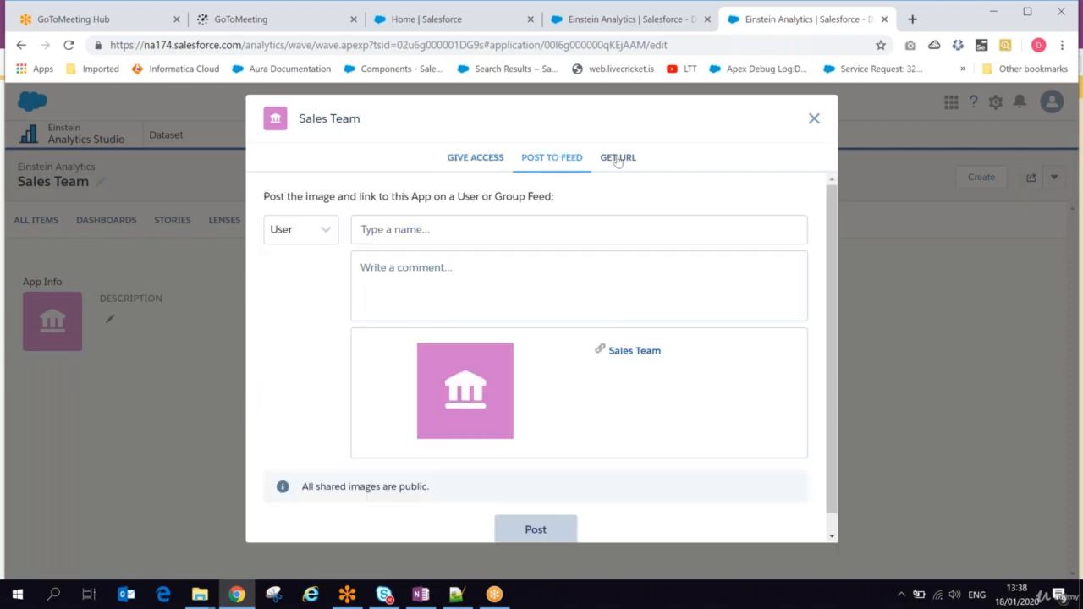
pyautogui.click(630, 159)
pyautogui.click(498, 158)
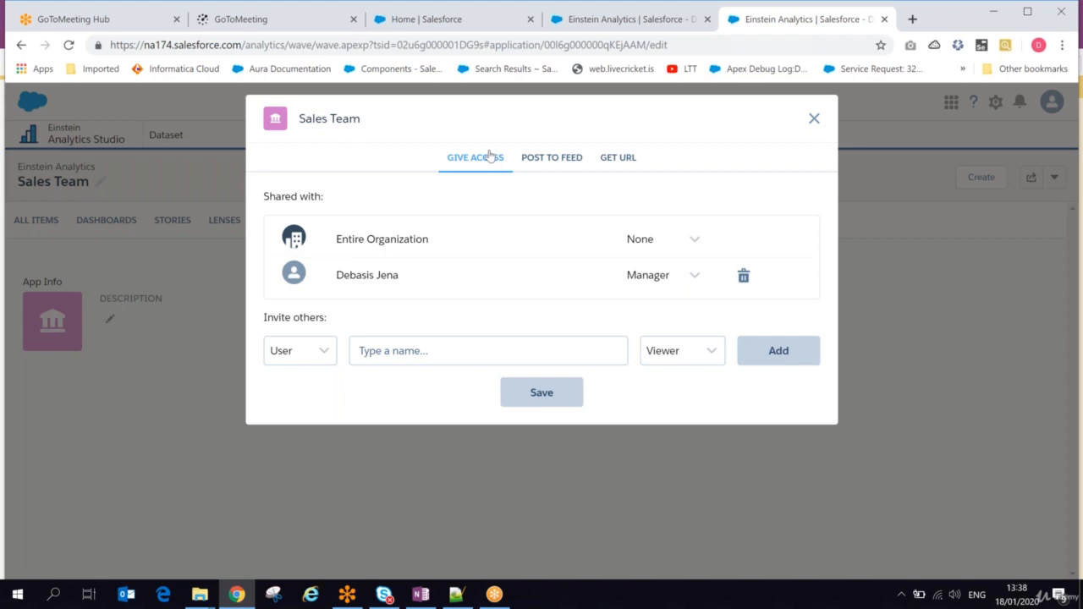
pyautogui.click(322, 353)
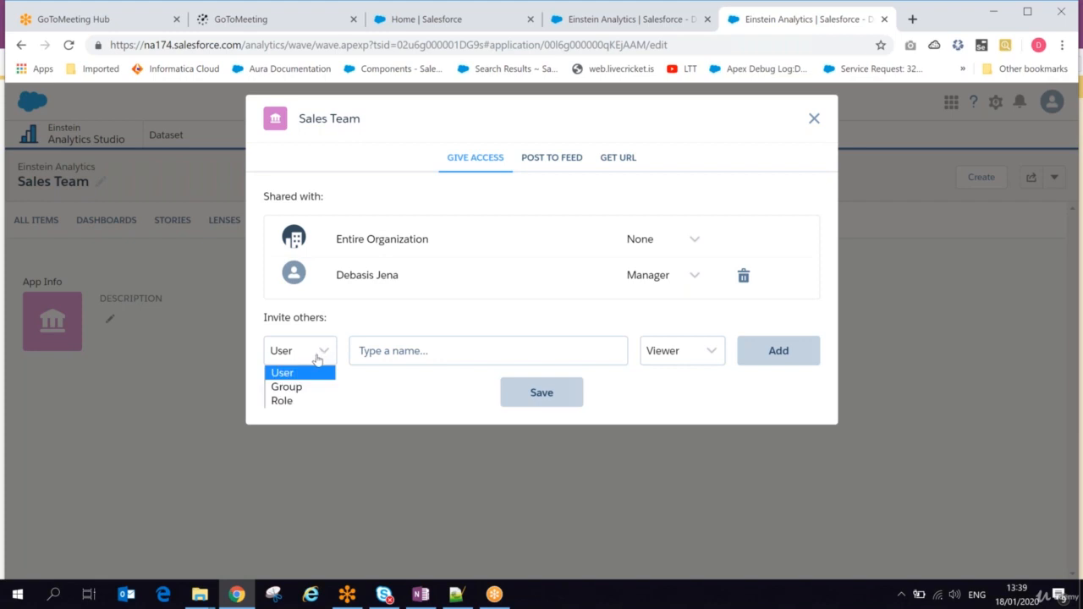
# Step: Switch to OneNote and add the heading "Share APP:" below the "Template" line, separated by a blank line
pyautogui.click(415, 597)
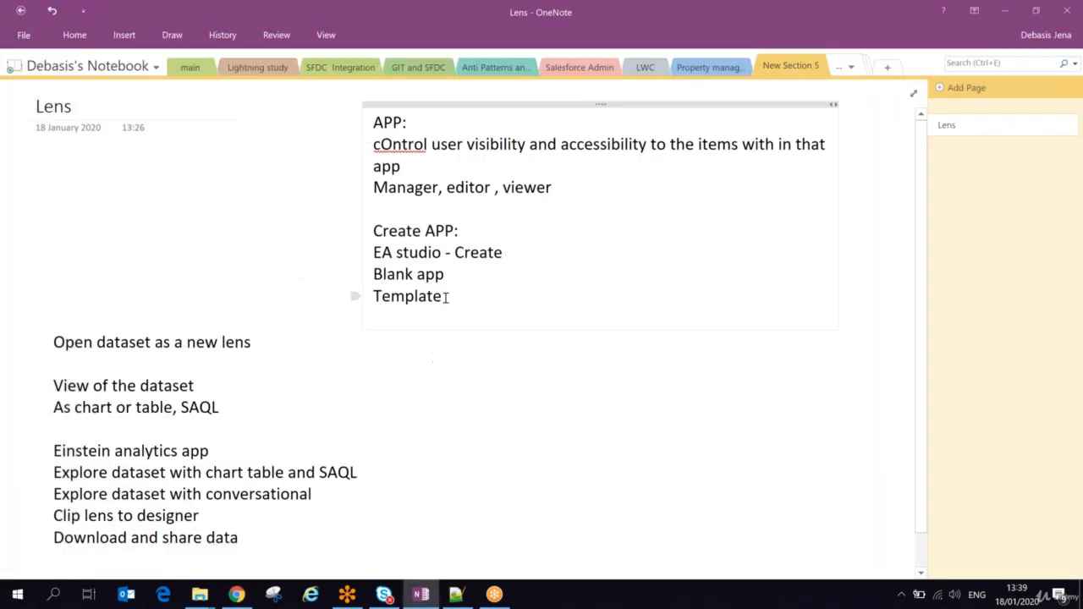
pyautogui.press('Return')
pyautogui.write('Share ')
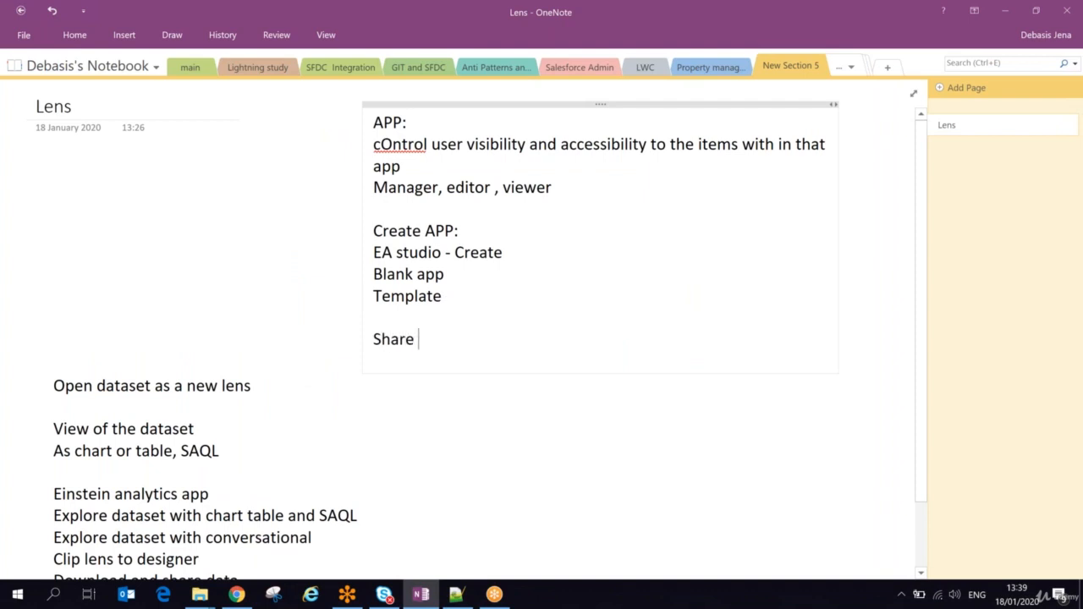
pyautogui.write('APP:')
pyautogui.press('Return')
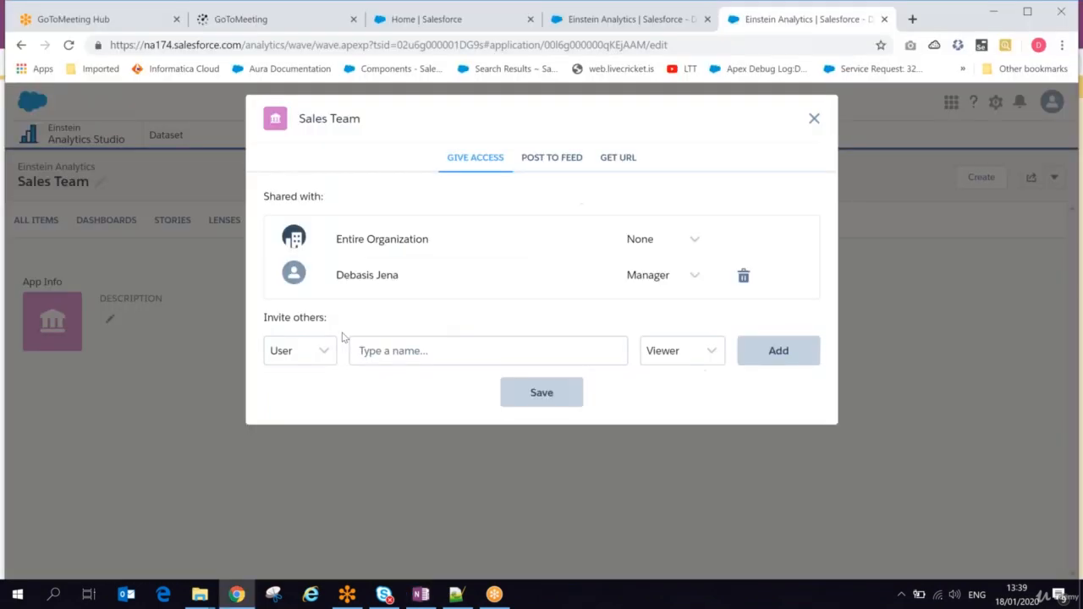
# Step: Add the line "User, Group, Role" under the "Share APP:" heading in the OneNote notes
pyautogui.click(324, 350)
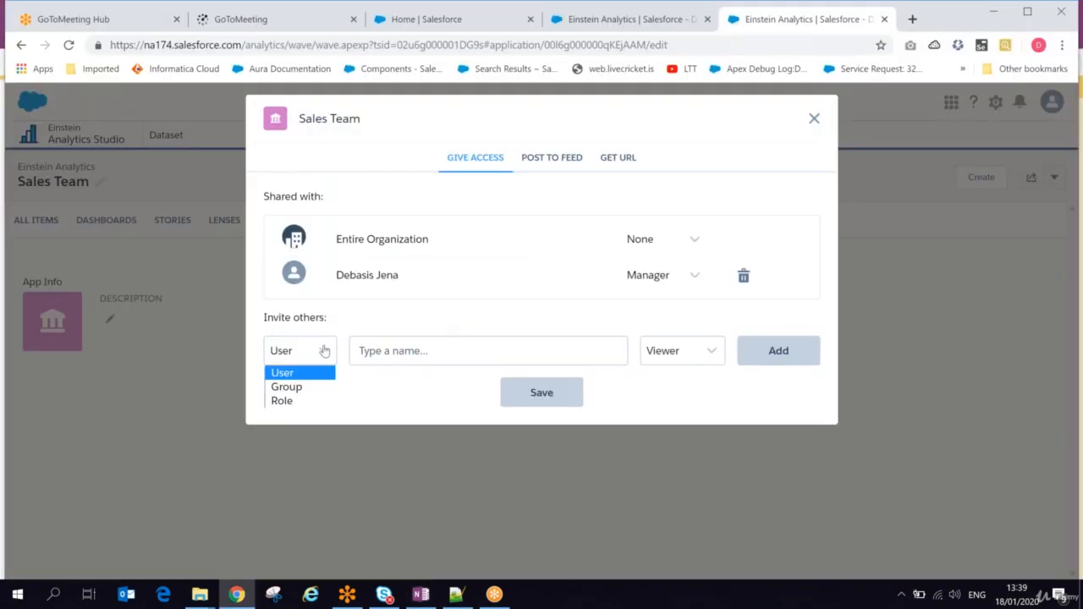
pyautogui.hotkey('alt', 'Tab')
pyautogui.write('Use ')
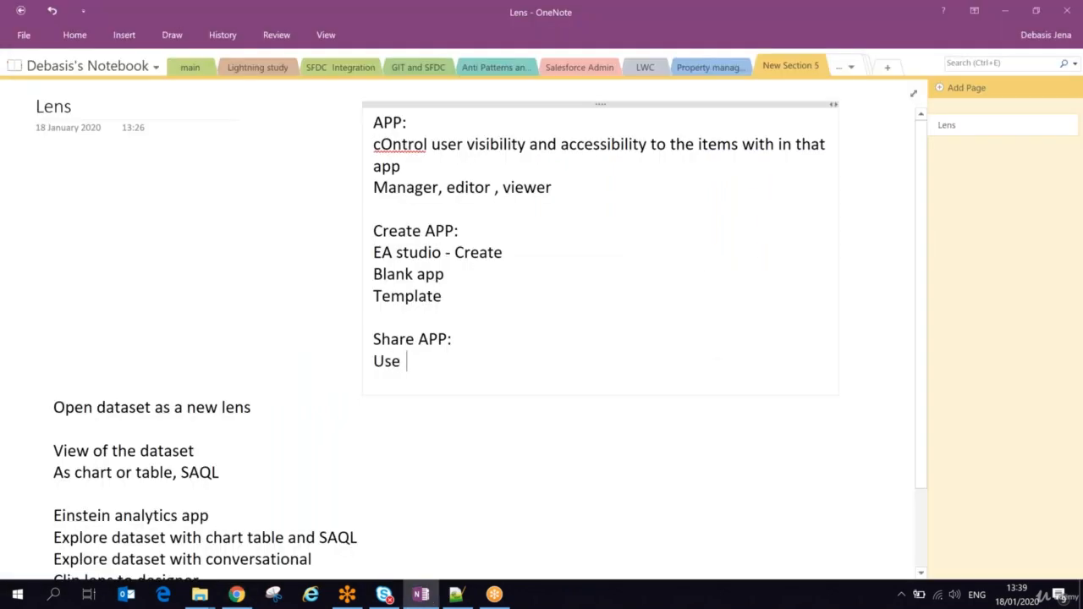
pyautogui.write(', A')
pyautogui.press('BackSpace')
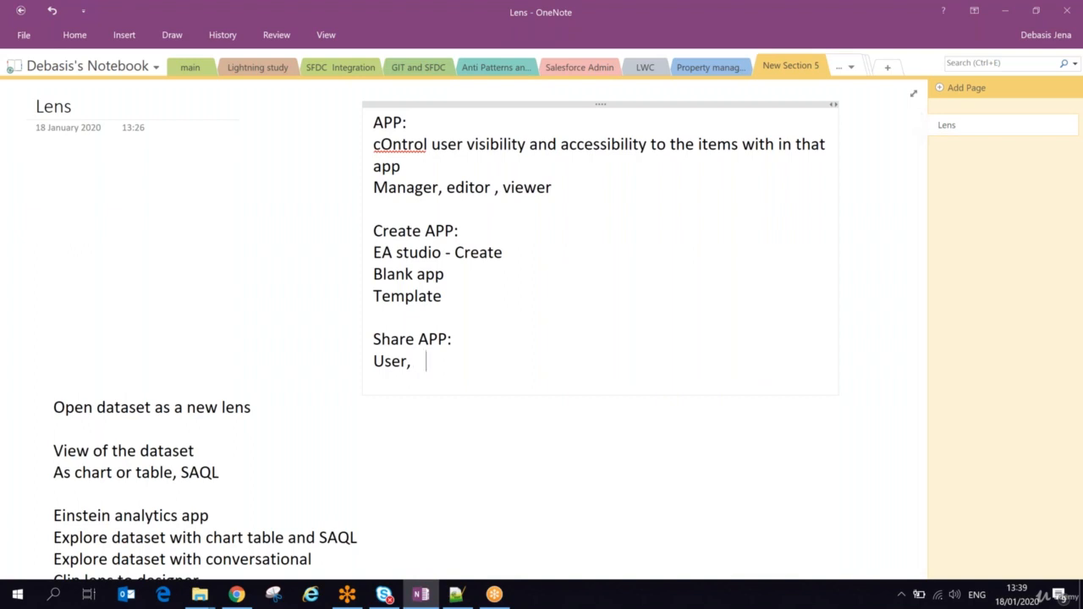
pyautogui.write('Group, R')
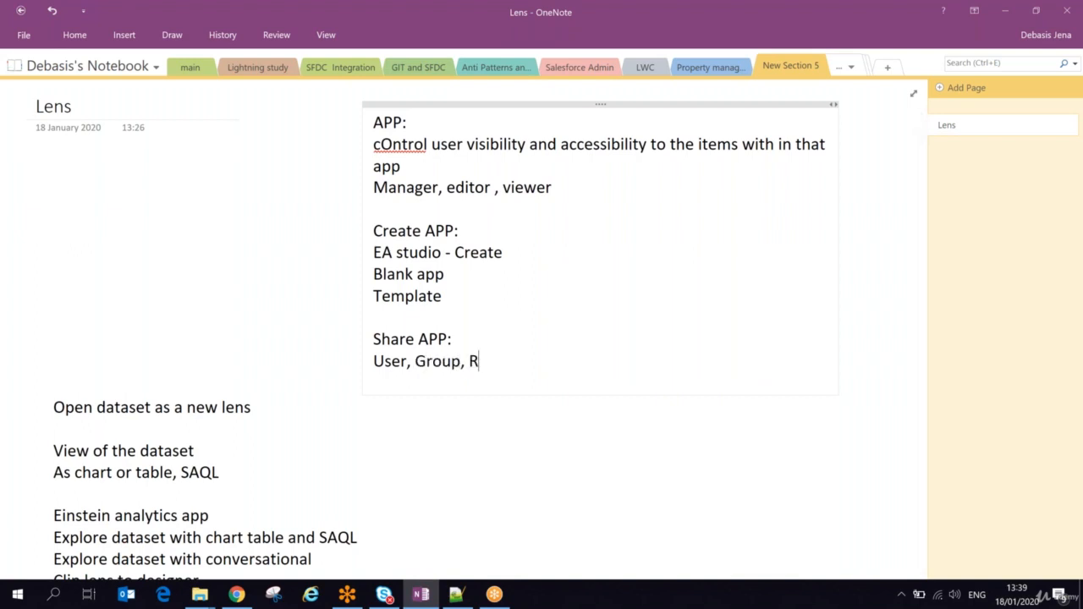
pyautogui.write('ole')
# Step: Return to the Sales Team sharing settings in Chrome and search for a group to invite with "inte"
pyautogui.hotkey('alt', 'Tab')
pyautogui.click(317, 350)
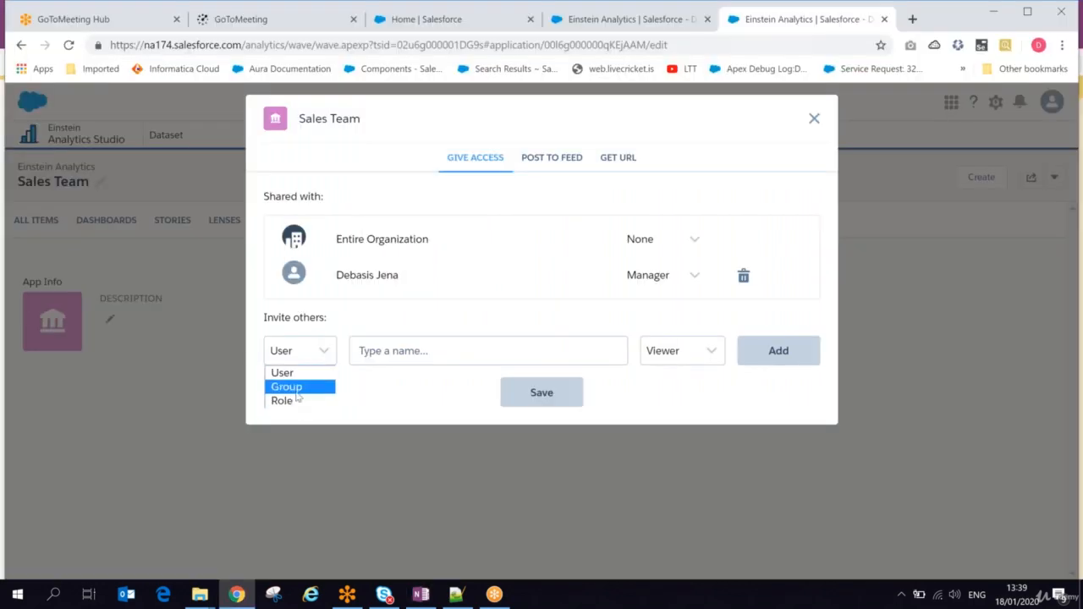
pyautogui.click(296, 389)
pyautogui.click(407, 359)
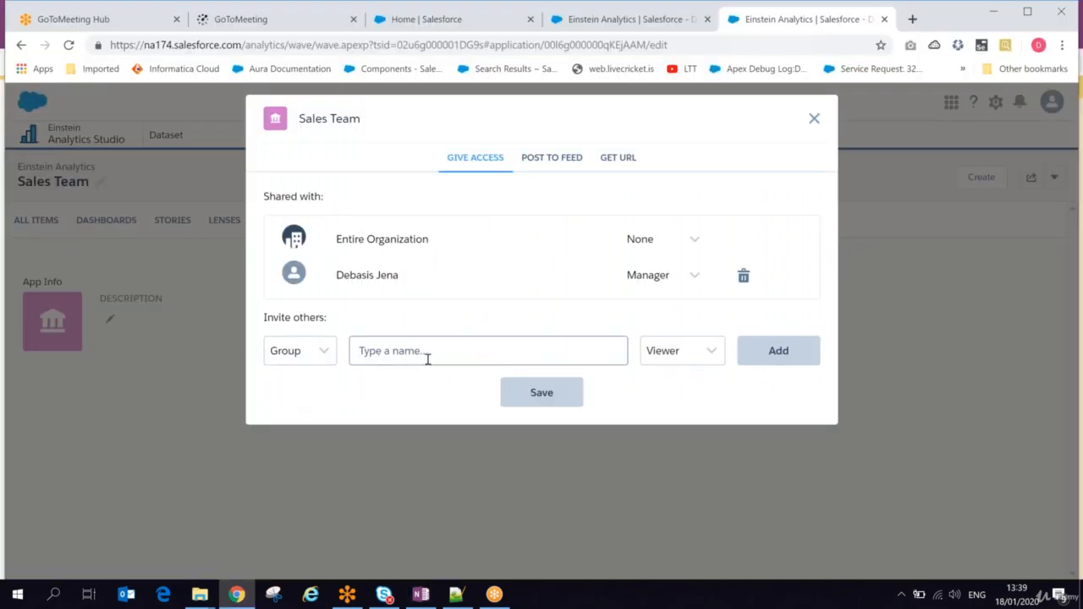
pyautogui.click(670, 367)
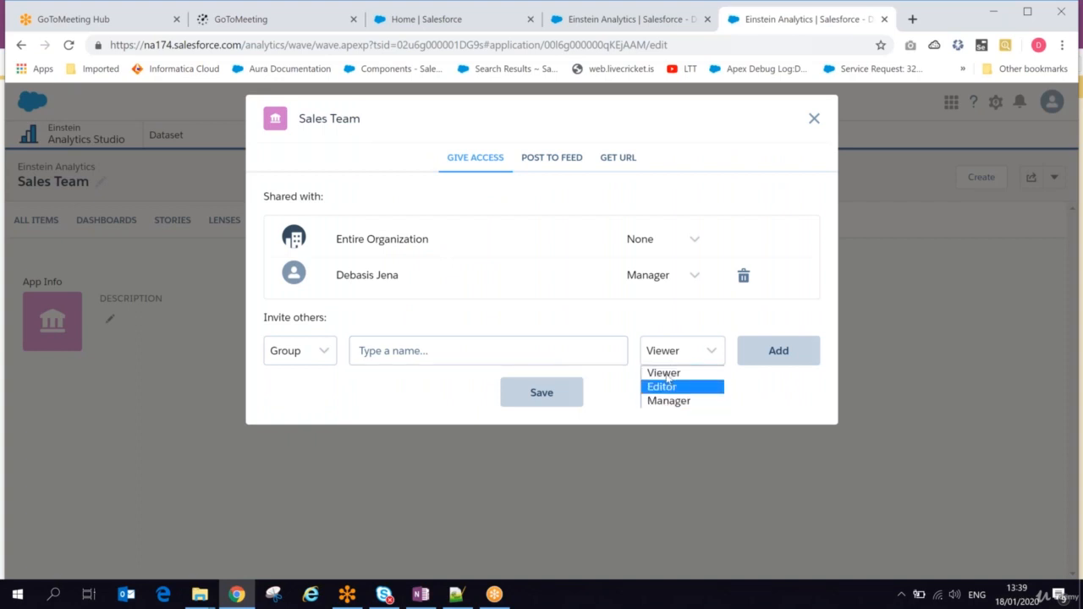
pyautogui.click(377, 352)
pyautogui.click(377, 350)
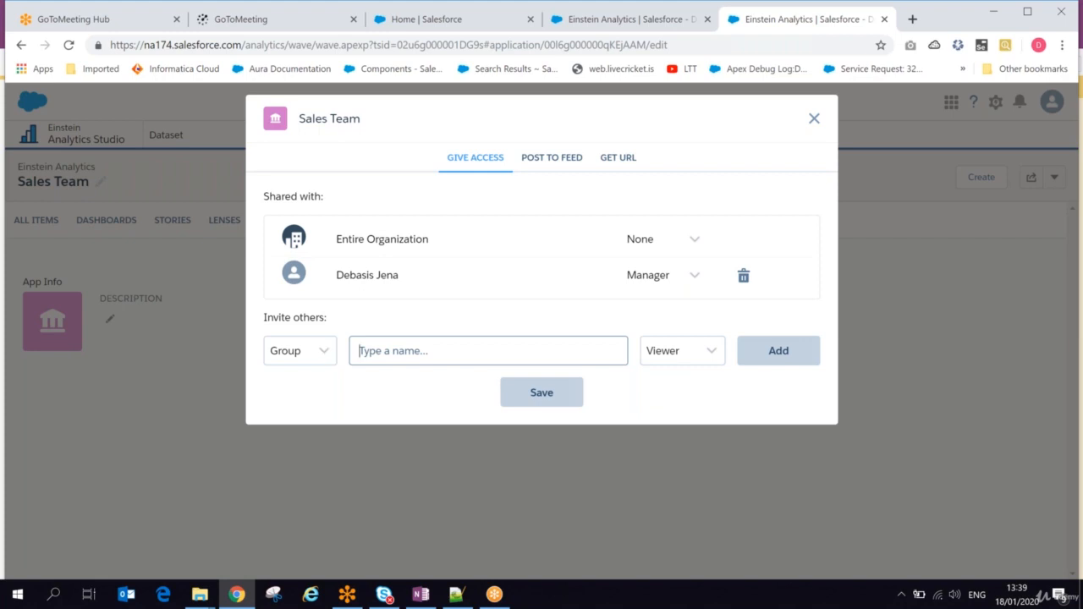
pyautogui.write('inte')
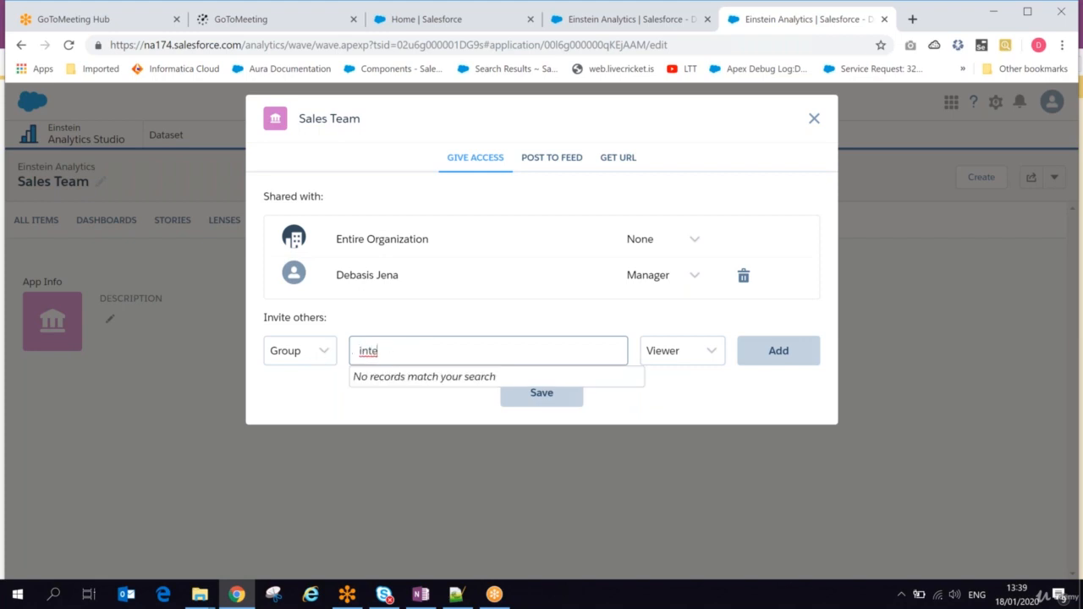
# Step: Change the invitee type to Role and search for roles matching "sale"
pyautogui.click(317, 351)
pyautogui.click(300, 401)
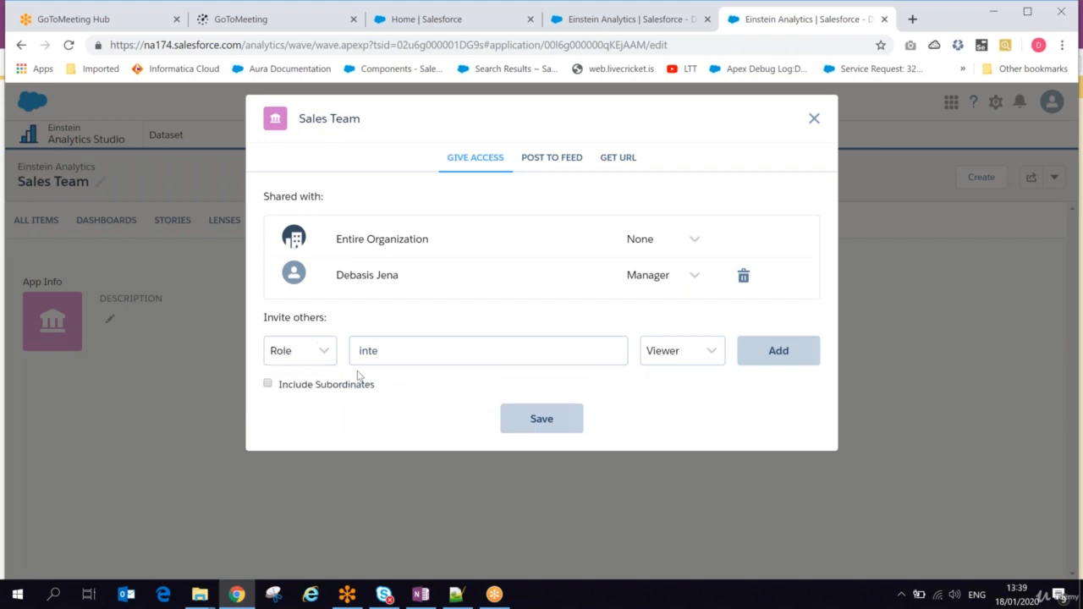
pyautogui.moveTo(395, 350); pyautogui.dragTo(355, 350)
pyautogui.write('sale')
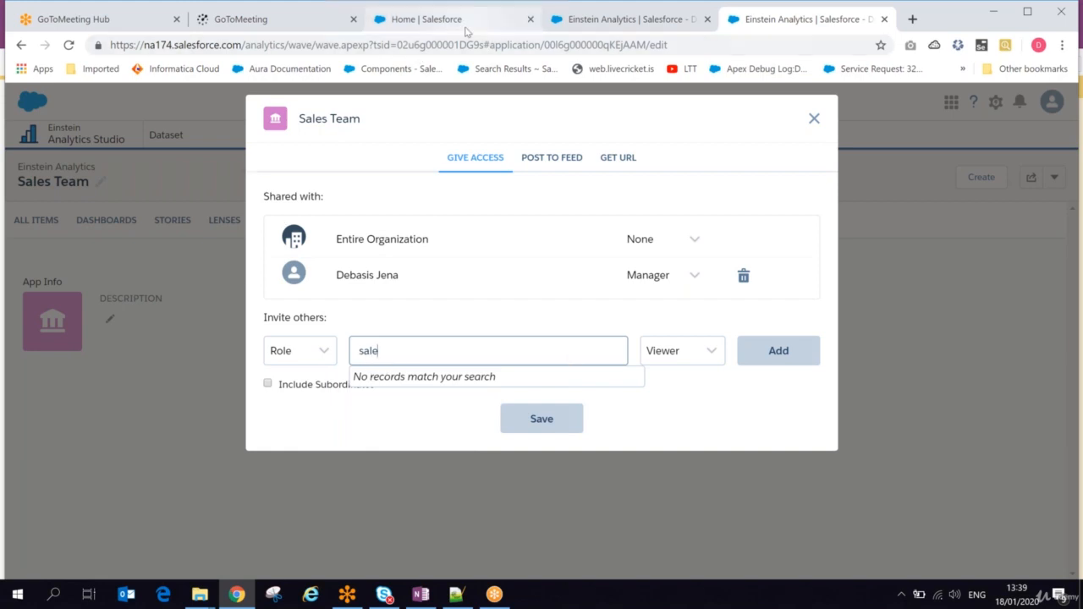
# Step: Find Roles in Salesforce Setup and open the organization's role hierarchy to check which roles exist
pyautogui.click(425, 19)
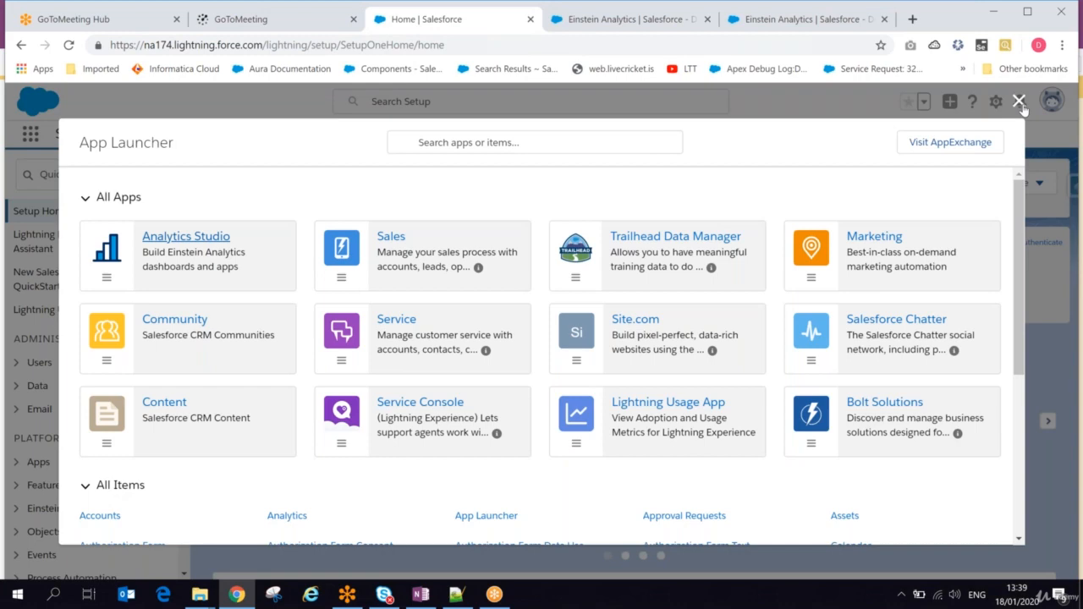
pyautogui.click(1019, 101)
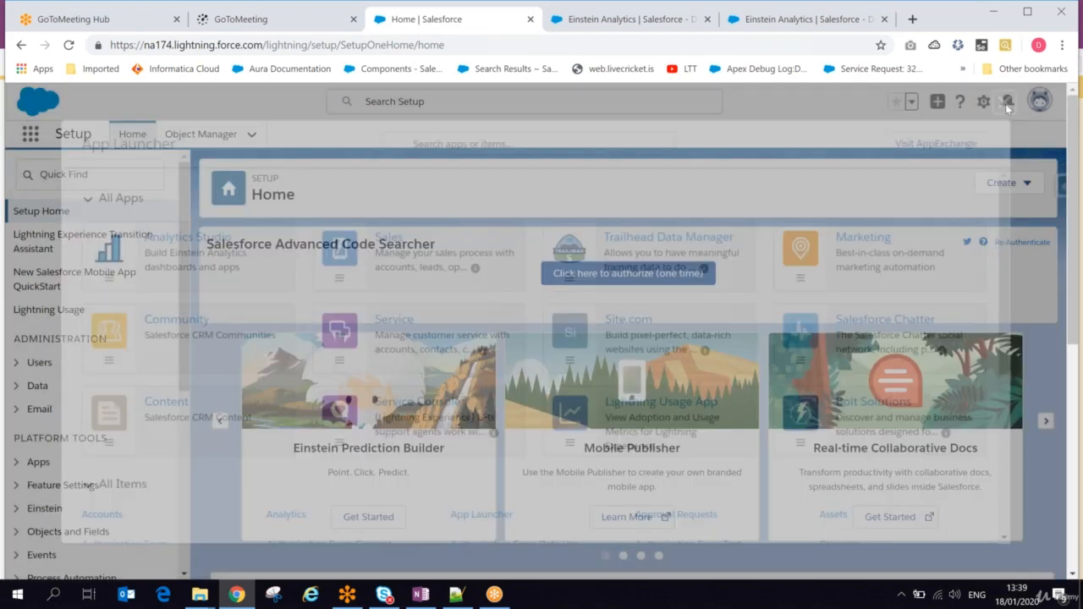
pyautogui.click(79, 179)
pyautogui.write('ro')
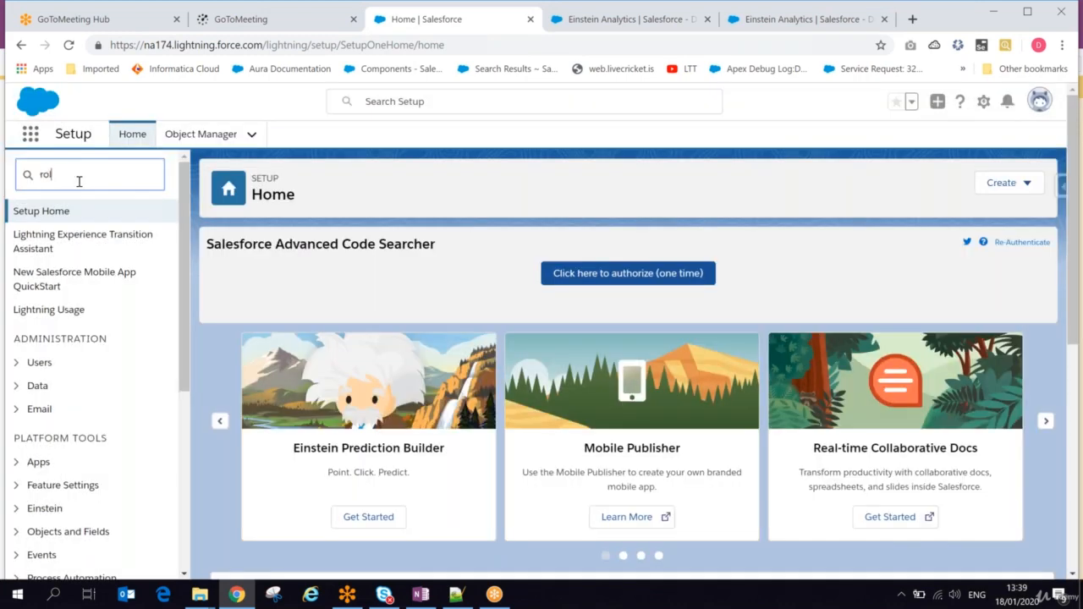
pyautogui.write('le')
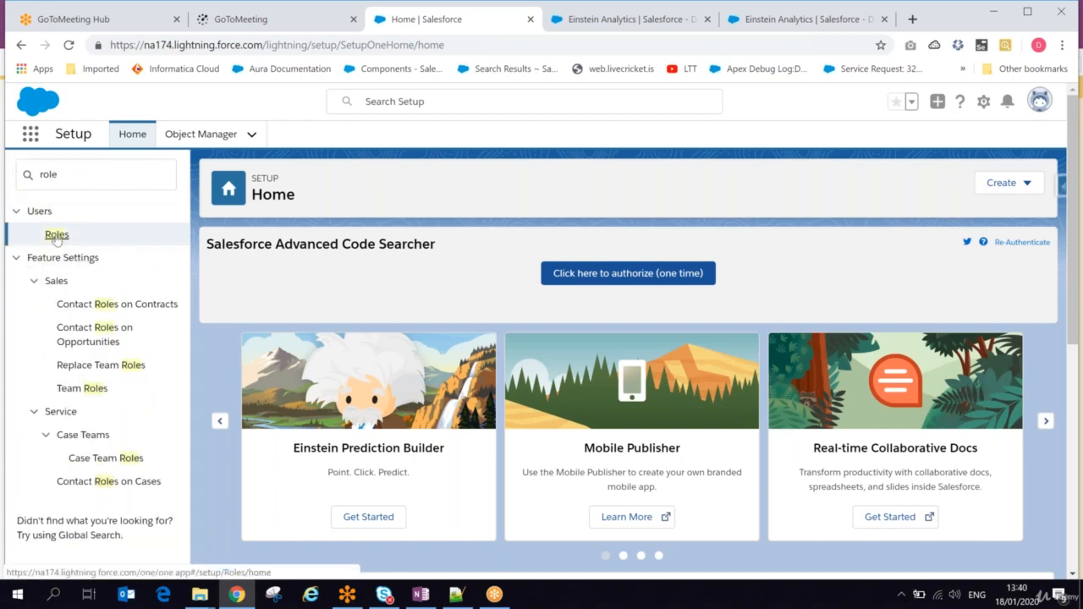
pyautogui.click(56, 236)
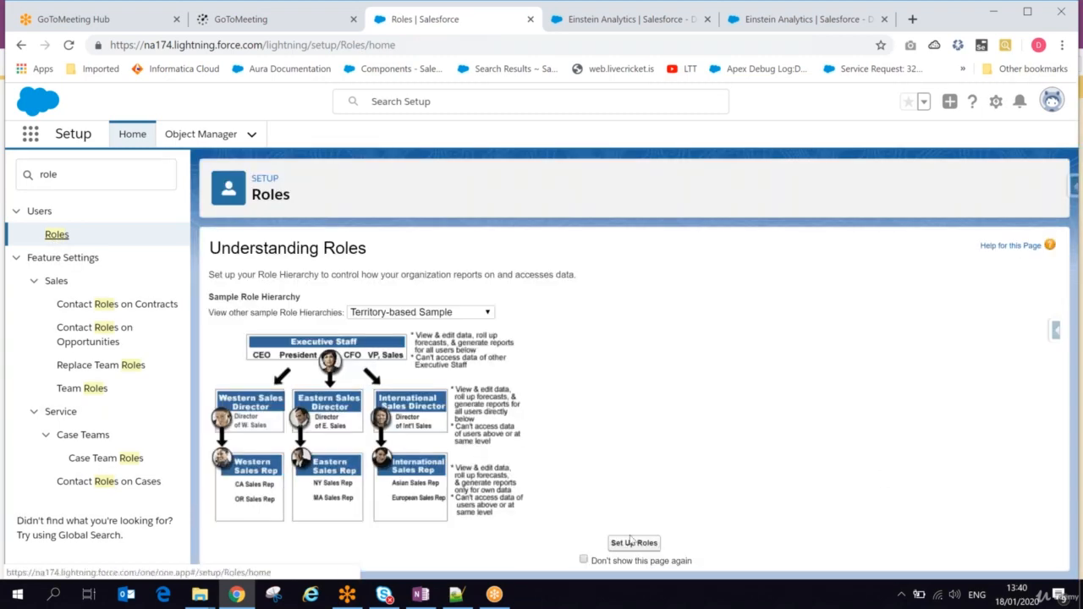
pyautogui.click(633, 543)
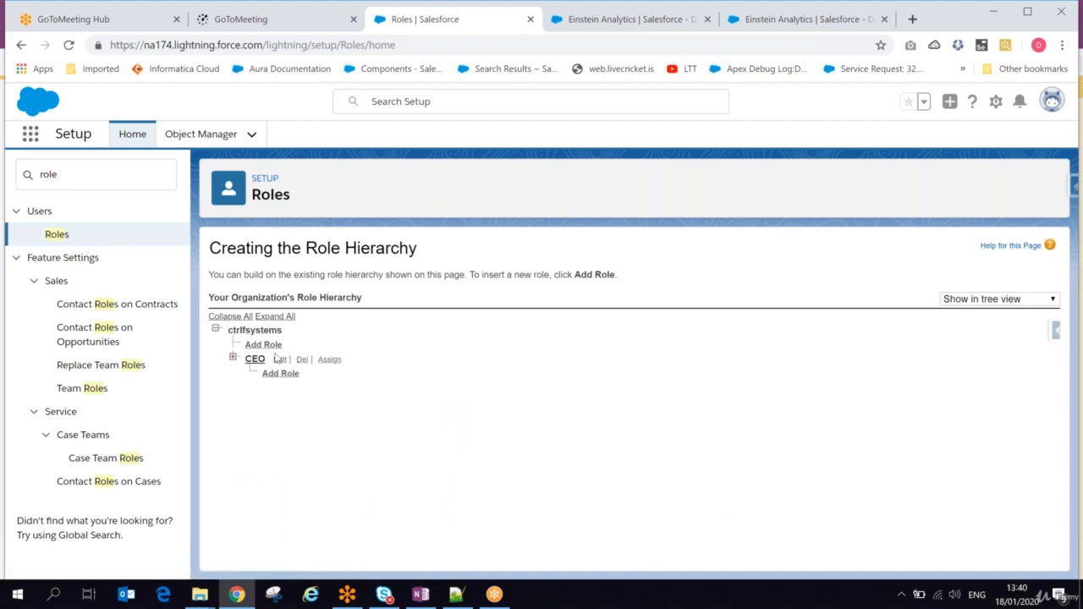
# Step: Back in the Sales Team sharing settings, find the CEO role and add it with Manager access
pyautogui.hotkey('alt', 'Tab')
pyautogui.click(804, 18)
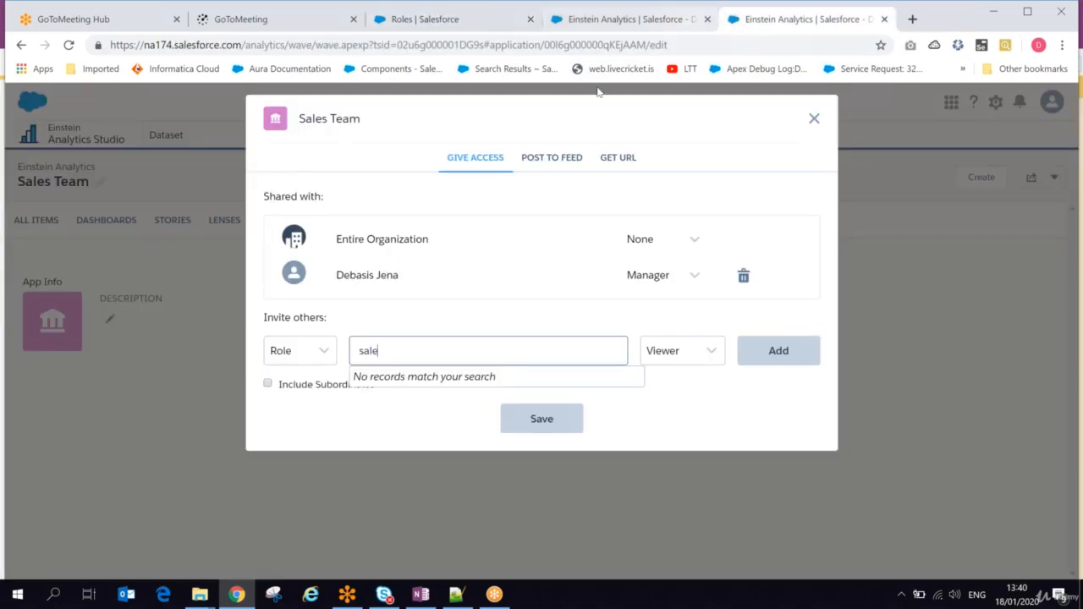
pyautogui.press('BackSpace')
pyautogui.press('BackSpace')
pyautogui.press('BackSpace')
pyautogui.press('BackSpace')
pyautogui.write('c')
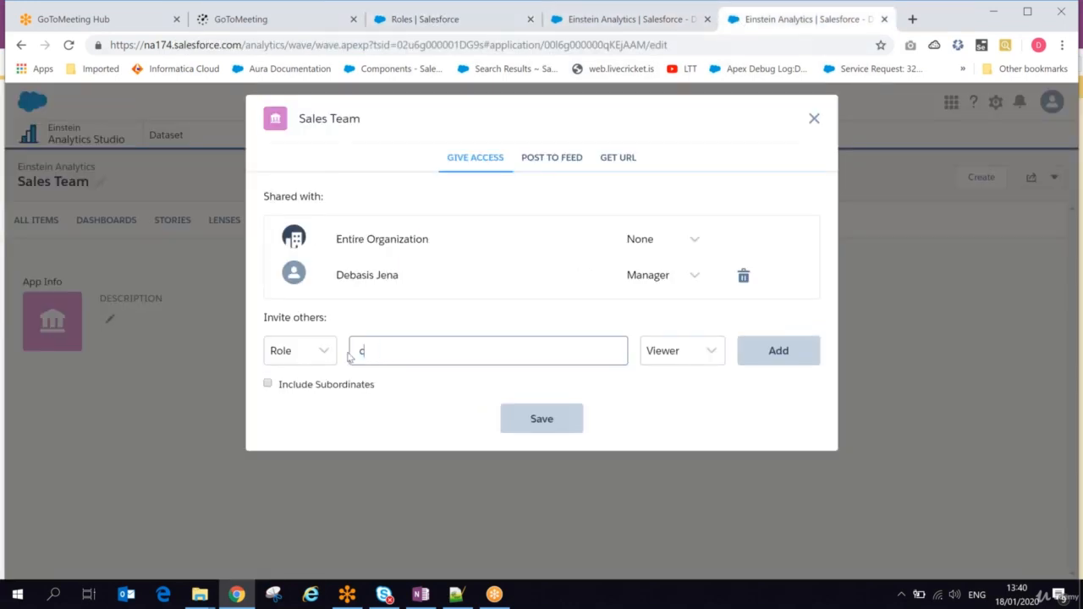
pyautogui.write('e')
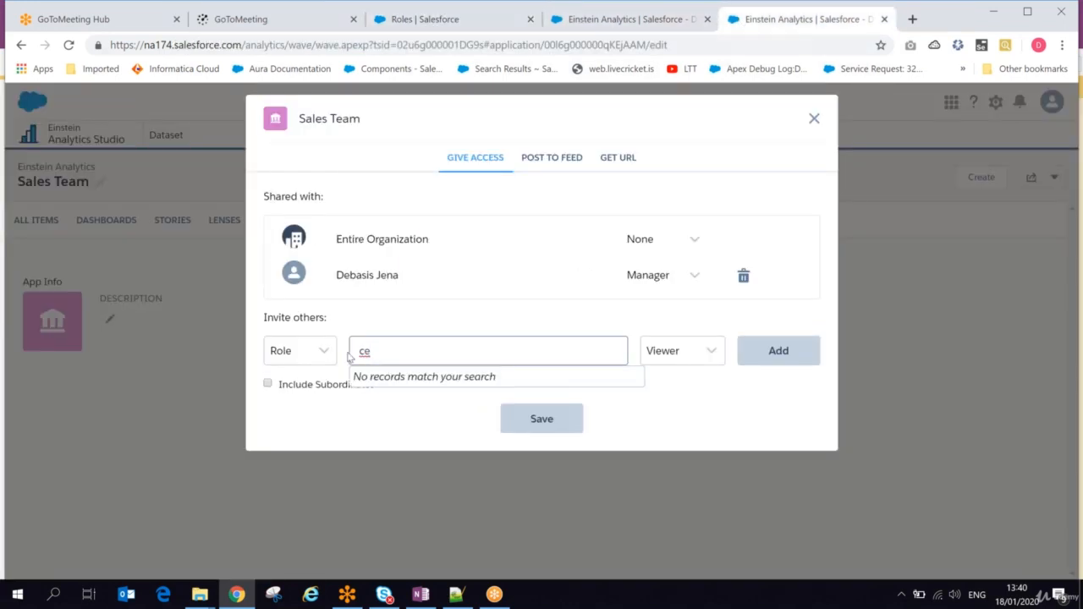
pyautogui.write('o')
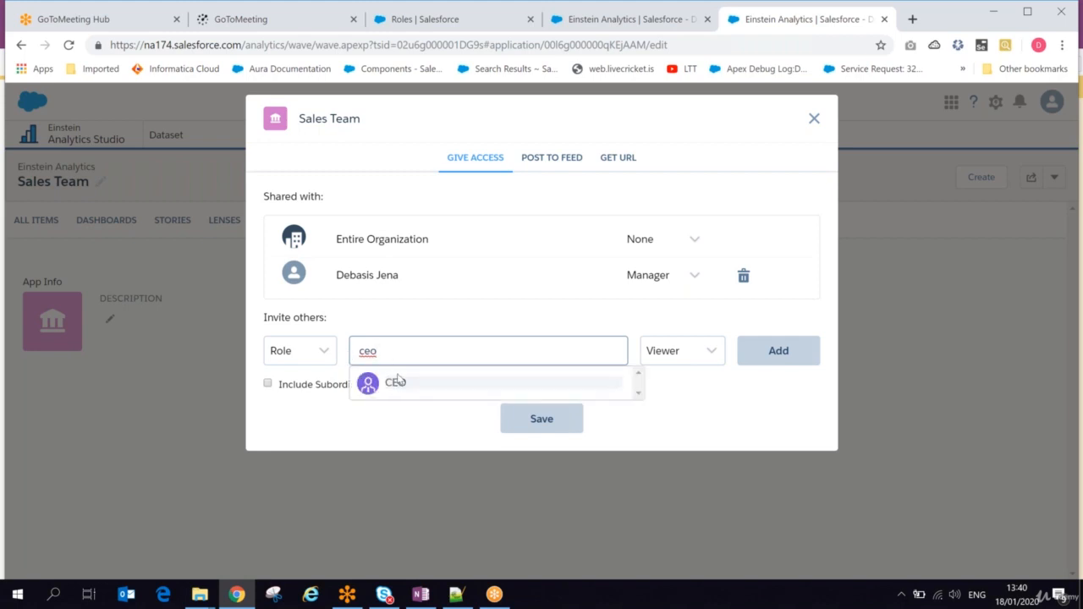
pyautogui.click(394, 382)
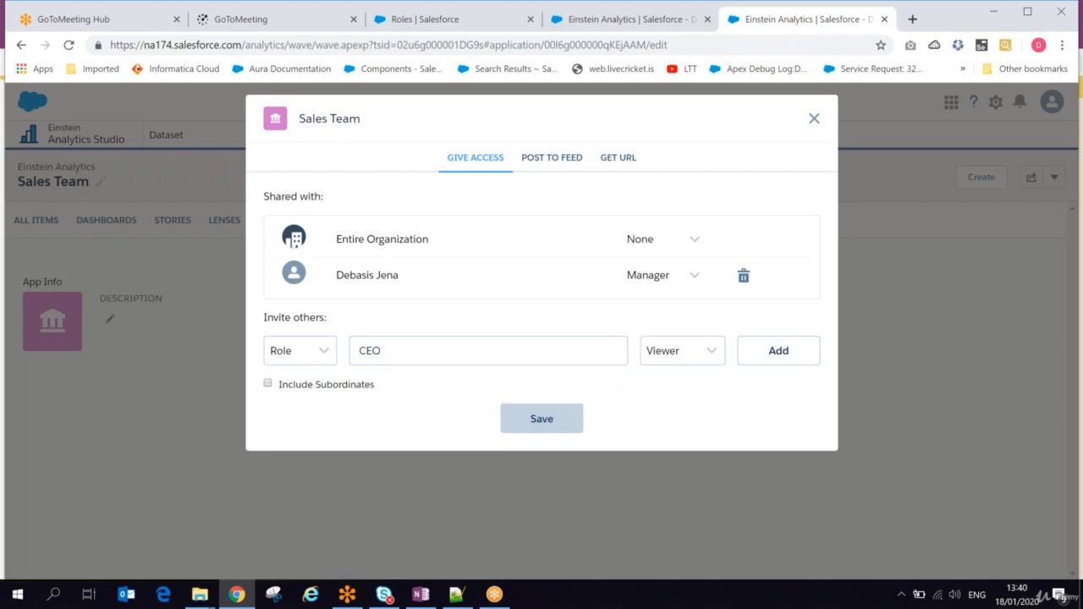
pyautogui.click(647, 356)
pyautogui.click(670, 399)
pyautogui.click(779, 351)
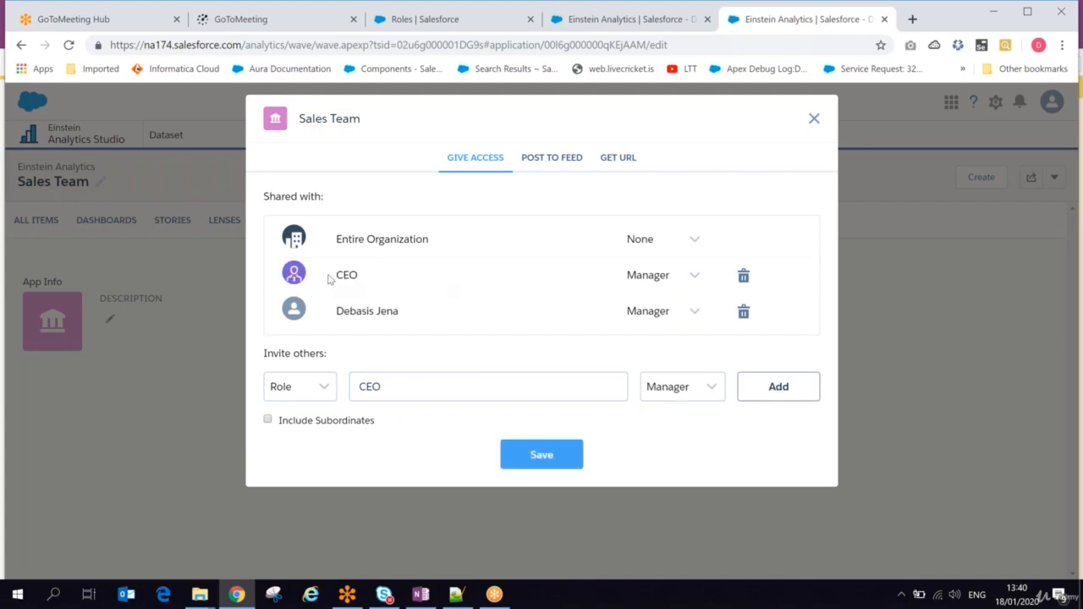
# Step: Give the entire organization Viewer access to the Sales Team app and save the sharing changes
pyautogui.moveTo(333, 279); pyautogui.dragTo(365, 281)
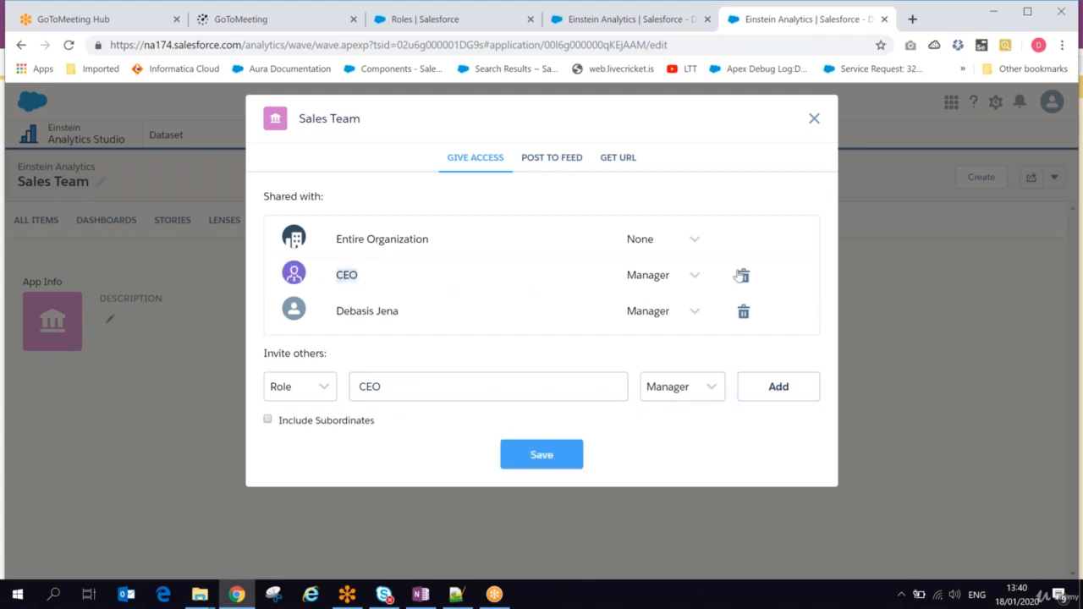
pyautogui.click(692, 245)
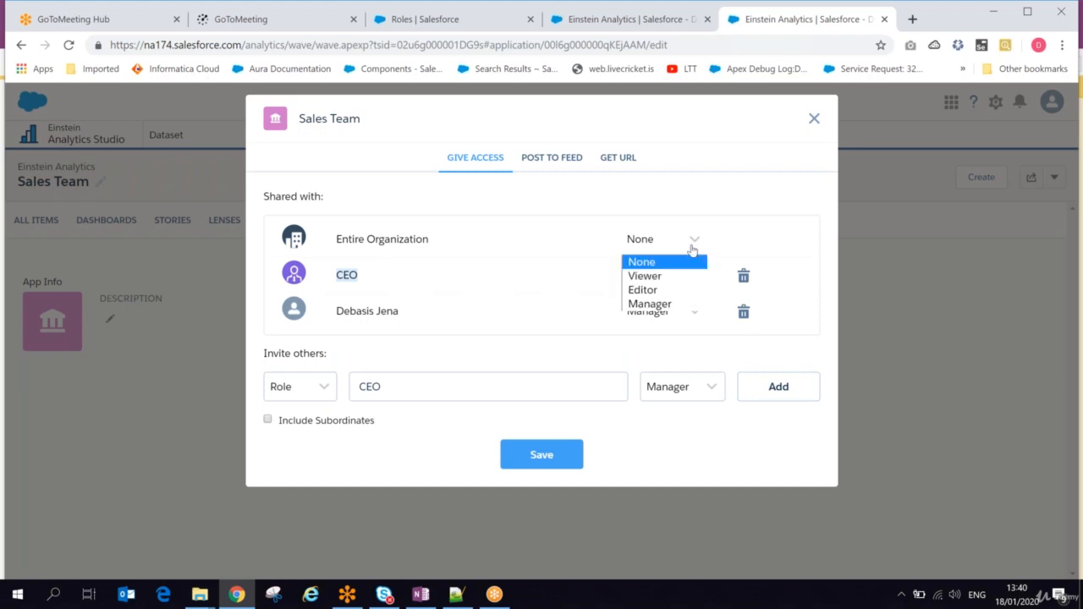
pyautogui.click(651, 276)
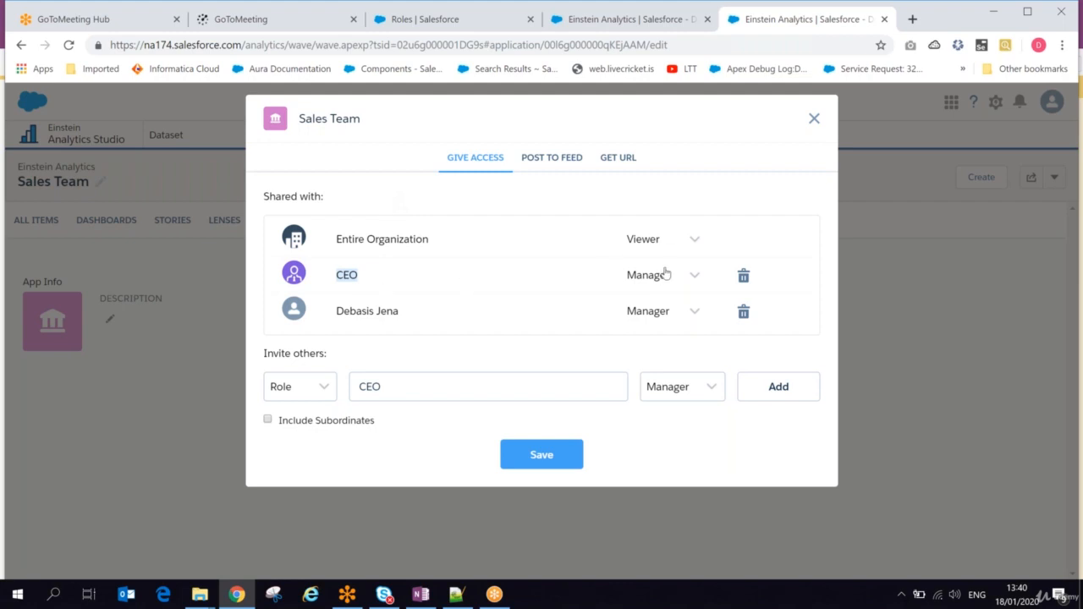
pyautogui.click(517, 450)
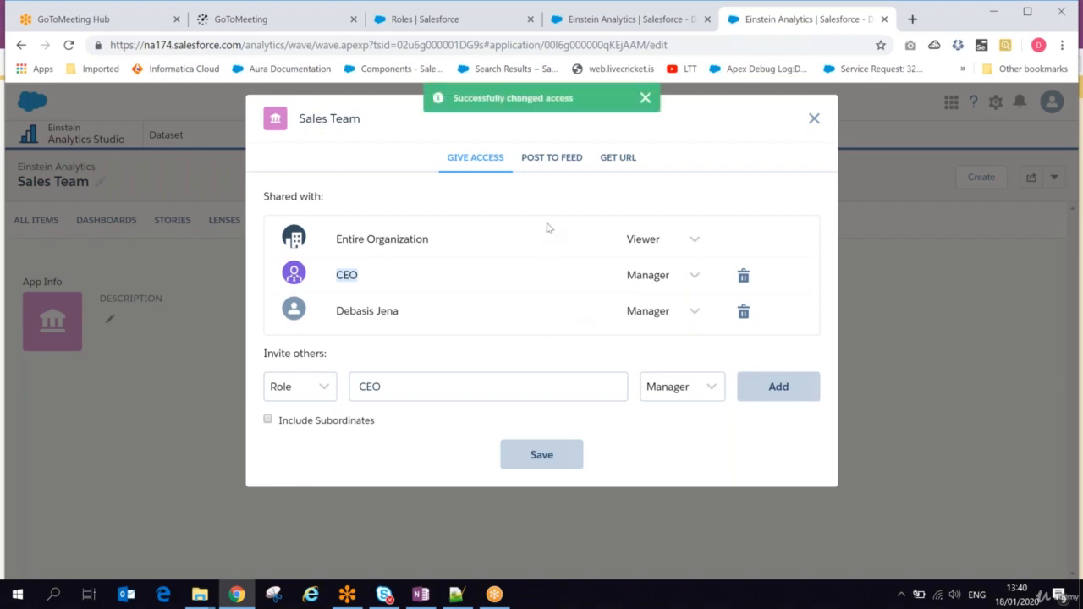
# Step: Post the Sales Team app to the account owner's user feed with the comment "test feed"
pyautogui.click(548, 163)
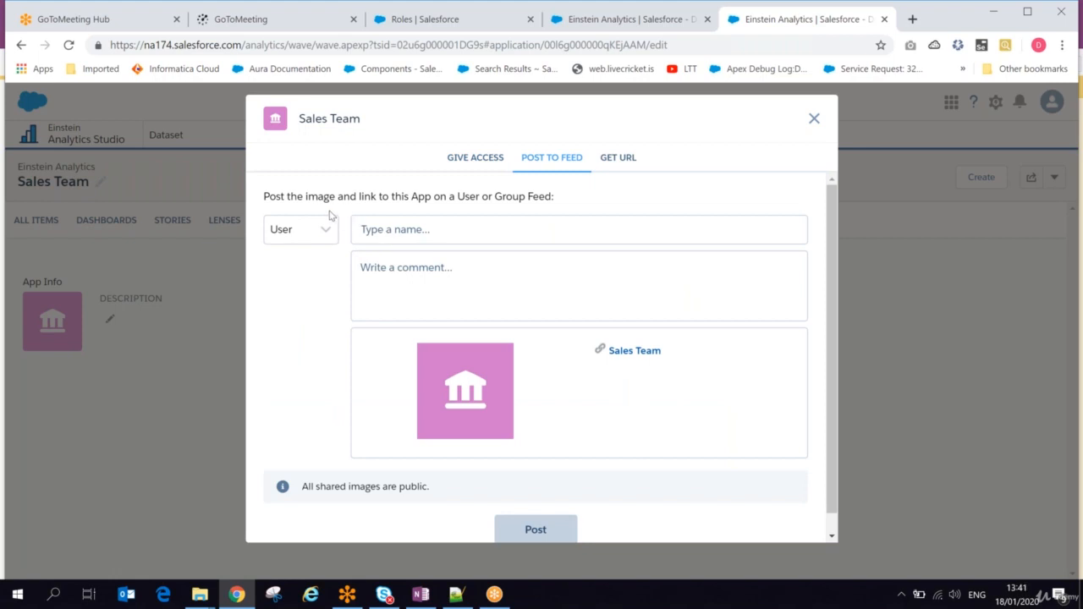
pyautogui.moveTo(306, 196); pyautogui.dragTo(539, 197)
pyautogui.click(430, 241)
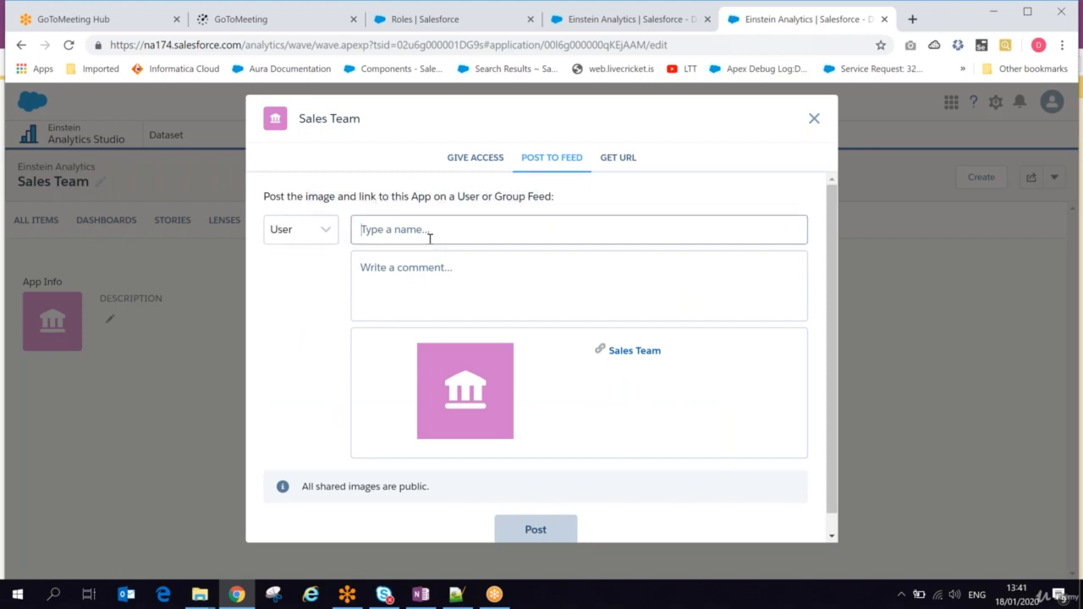
pyautogui.write('debasis')
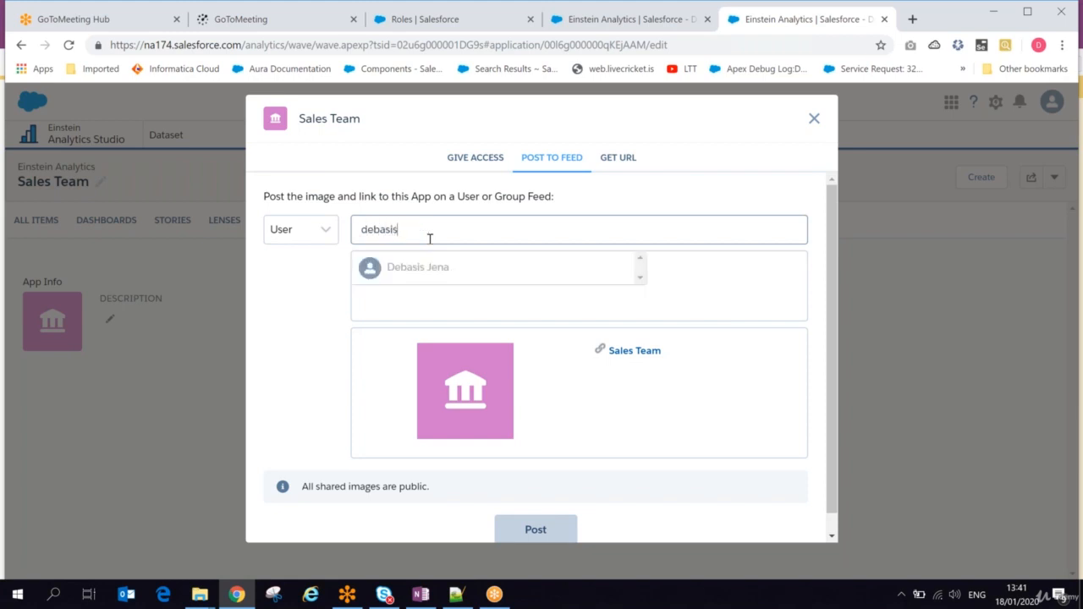
pyautogui.click(422, 262)
pyautogui.click(409, 273)
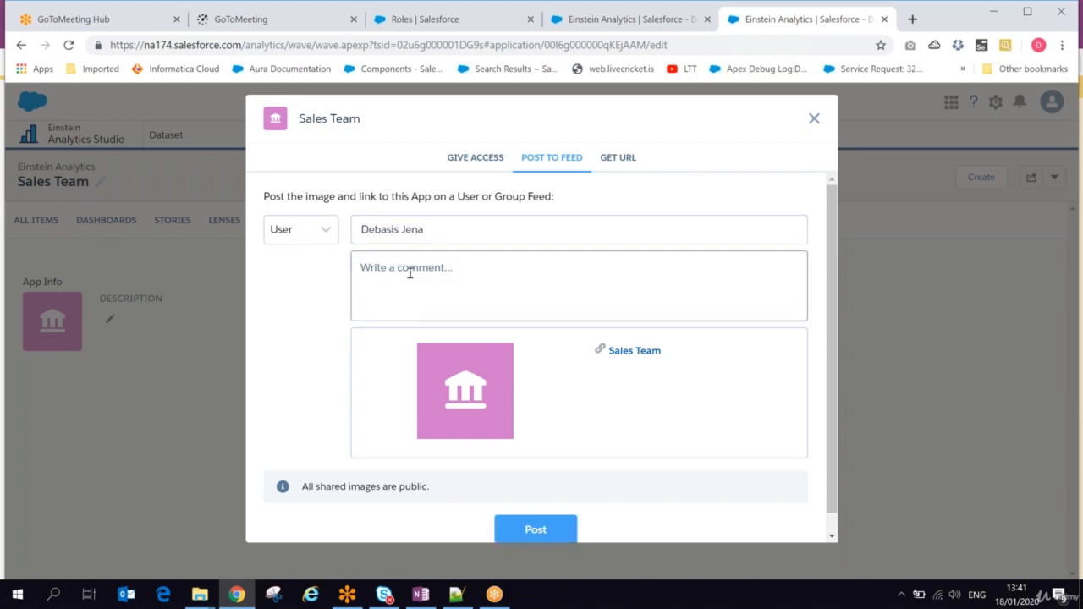
pyautogui.write('test feed')
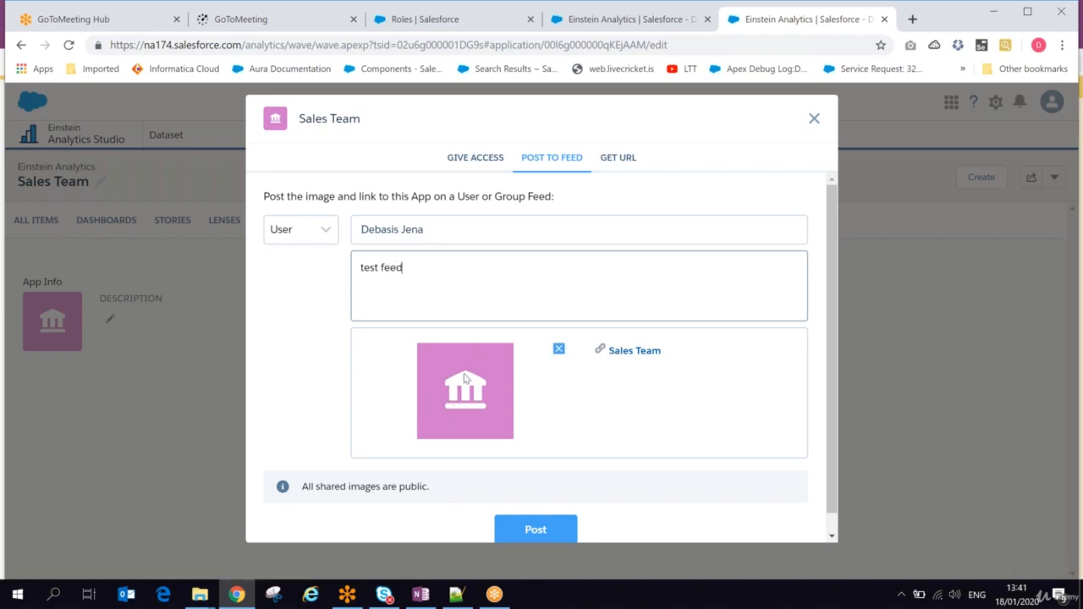
pyautogui.click(532, 531)
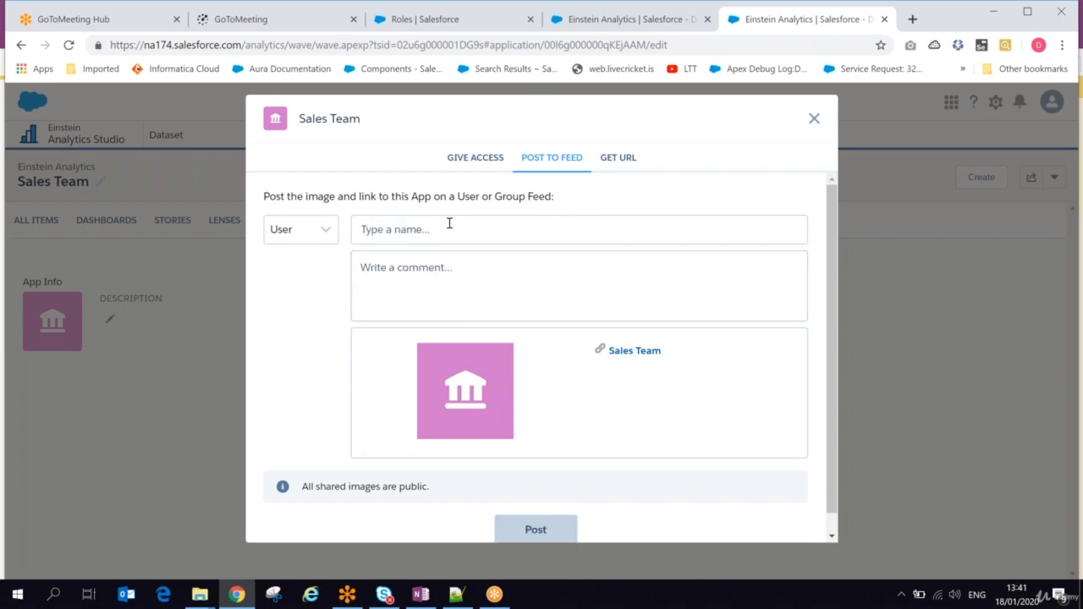
# Step: Check the recipient types offered for feed posts, and display the Sales Team app's sharing URL
pyautogui.click(326, 230)
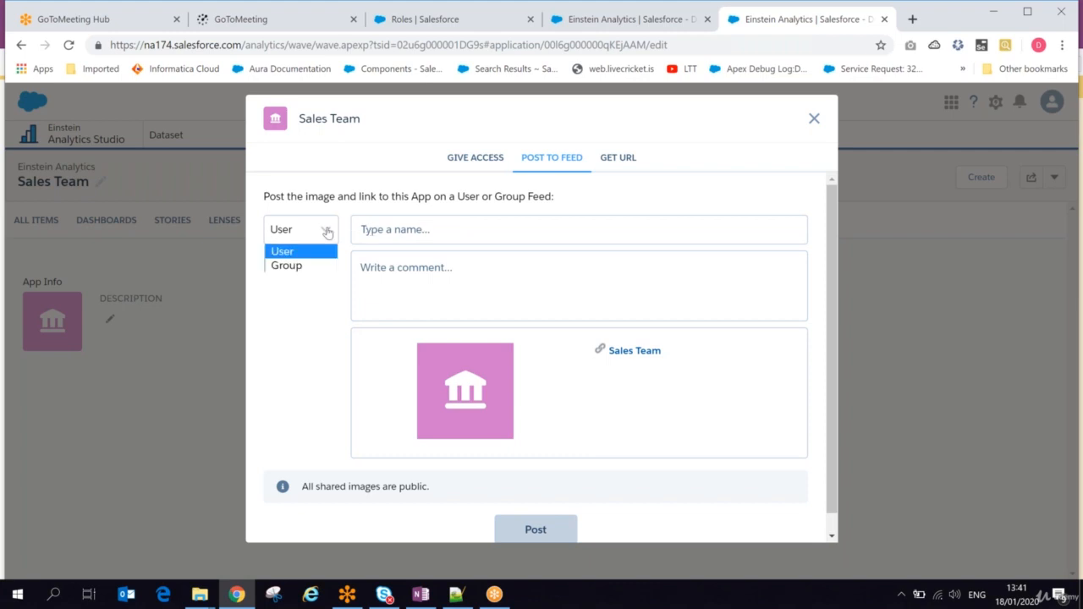
pyautogui.click(613, 161)
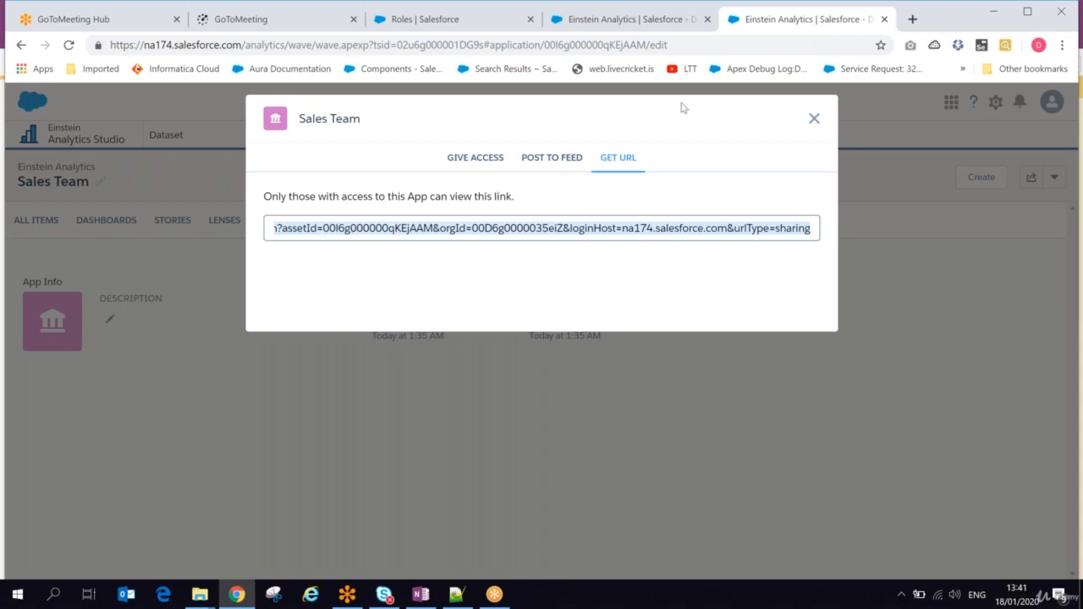
# Step: Open the Sales Team app's sharing URL in a new browser tab
pyautogui.hotkey('ctrl', 't')
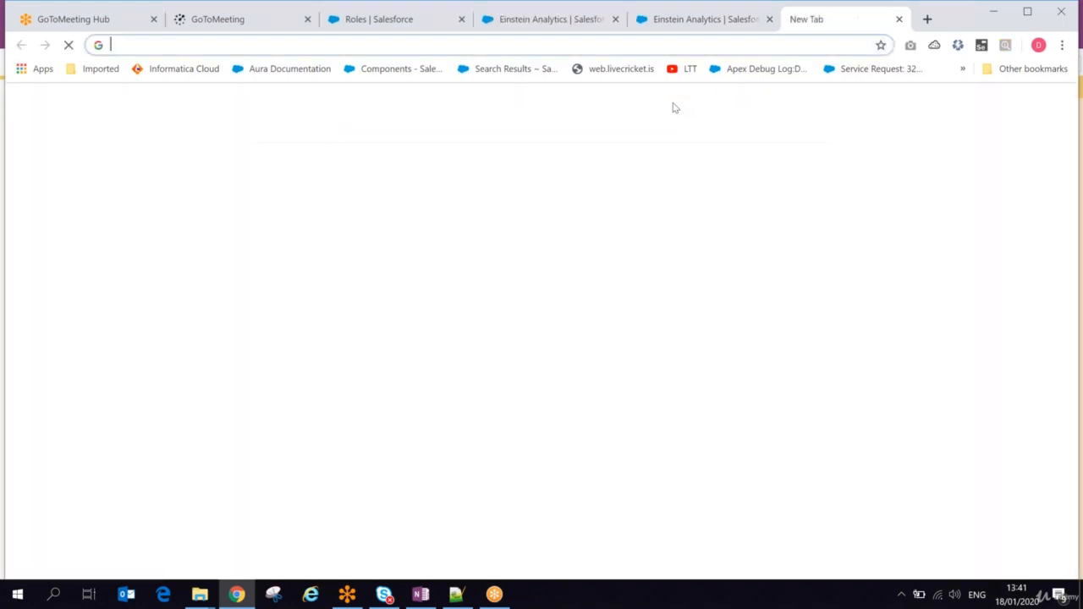
pyautogui.write('https://na174.salesforce.com/analytics/wave/application?assetId=00l6g000000qKEjAAM&orgId=00D6g0000035eiZ&loginHost=na174.salesforce.com&urlType=sharing')
pyautogui.press('Return')
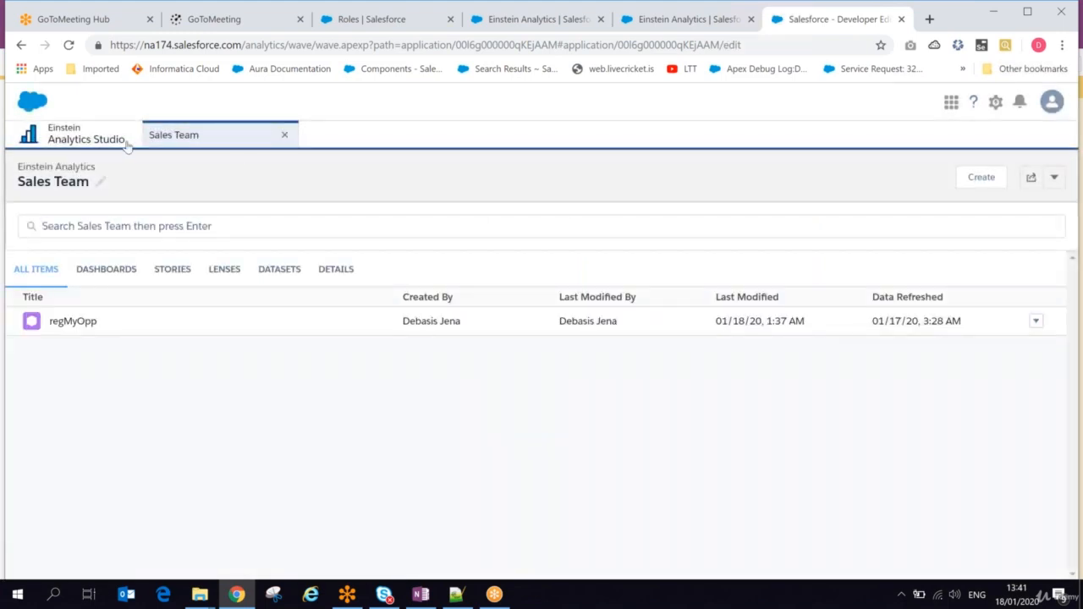
# Step: Find the Sales Team app among all apps in Analytics Studio and run it
pyautogui.click(88, 138)
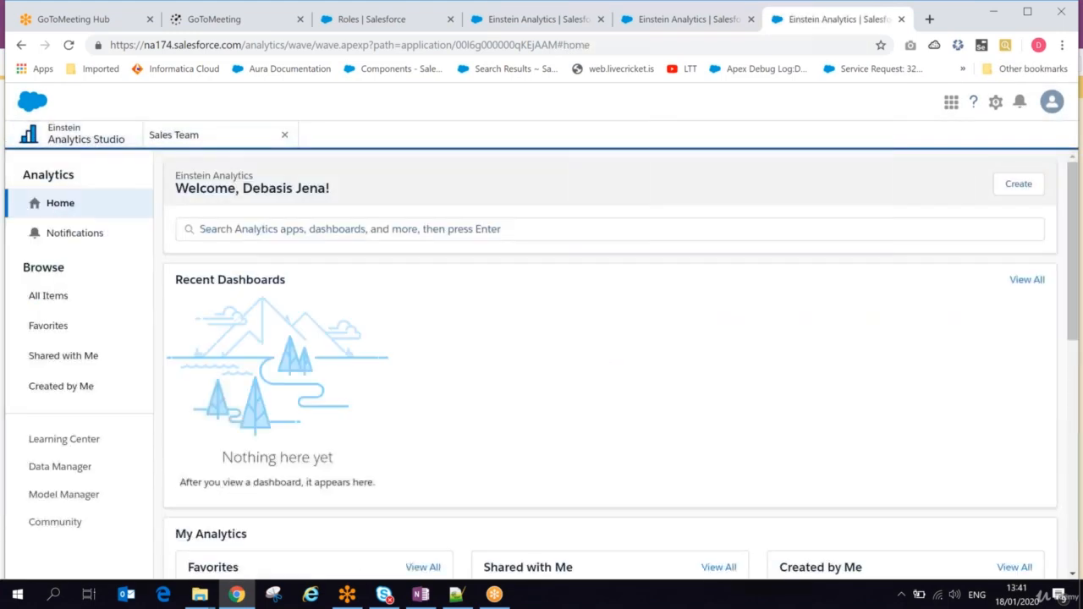
pyautogui.click(67, 296)
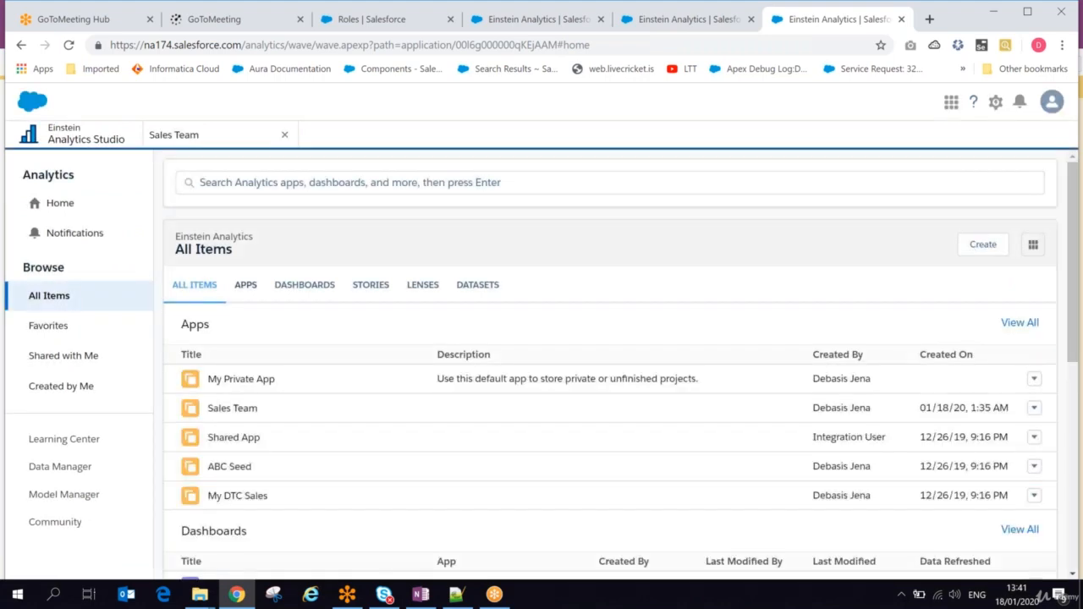
pyautogui.click(245, 284)
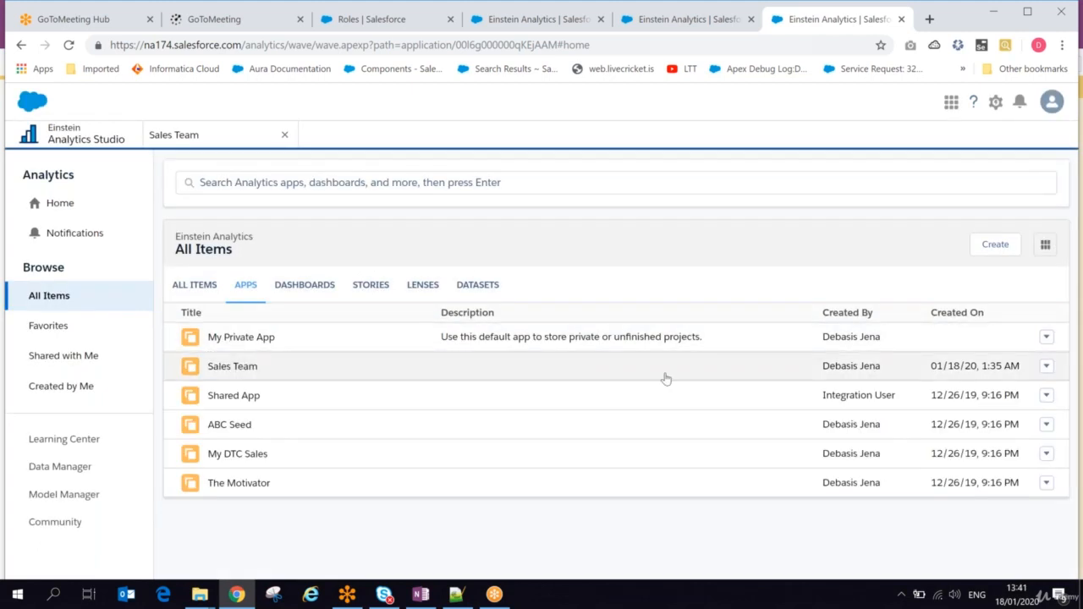
pyautogui.click(1047, 367)
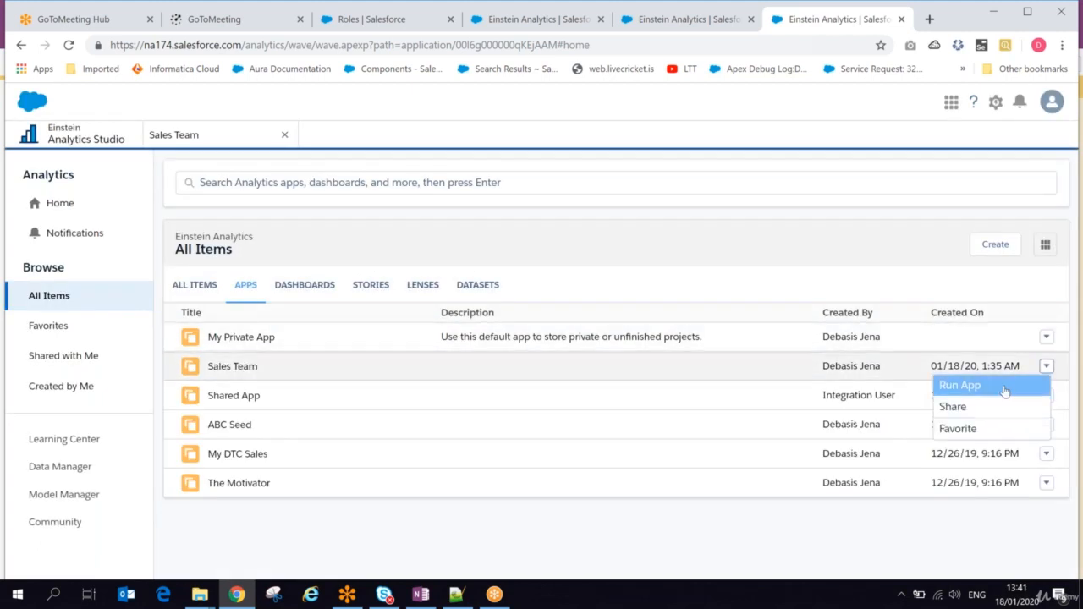
pyautogui.click(960, 385)
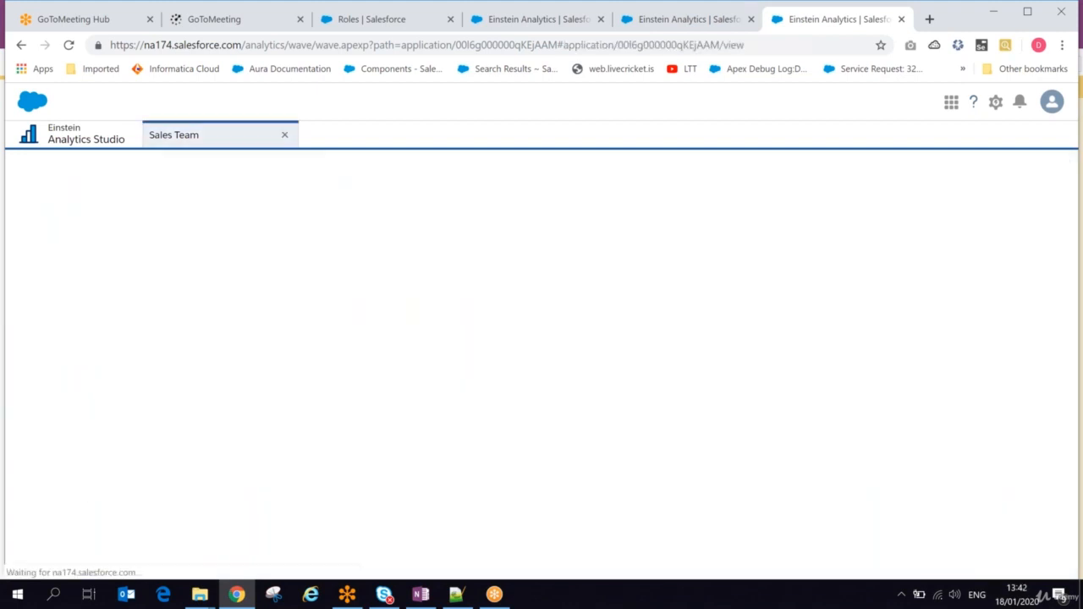
# Step: Switch to OneNote and add the heading "Run the app:" with the line "App drop down" below the Share APP notes
pyautogui.click(421, 595)
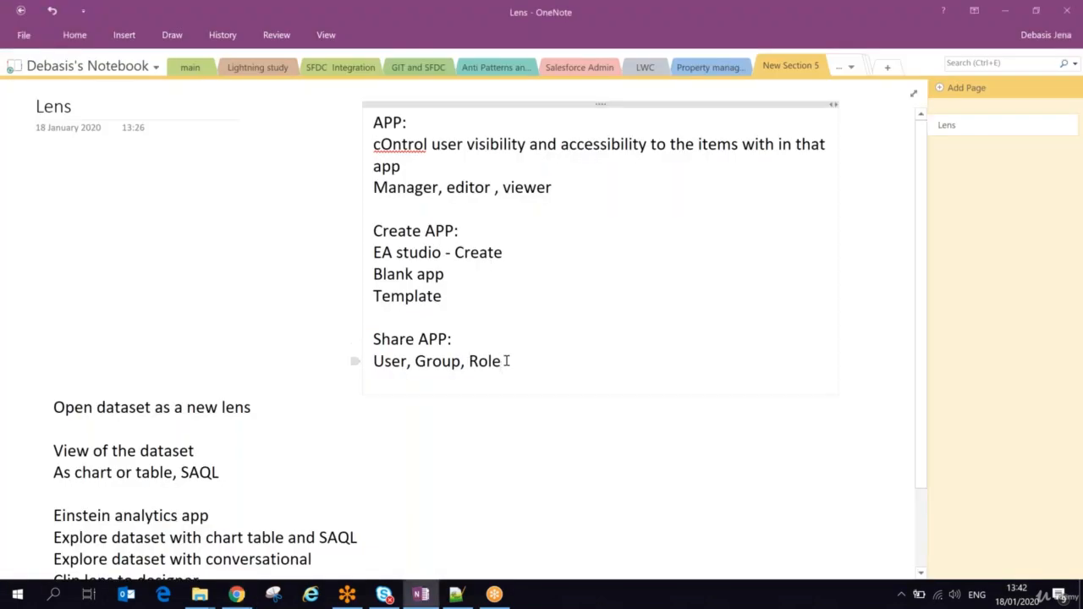
pyautogui.click(508, 362)
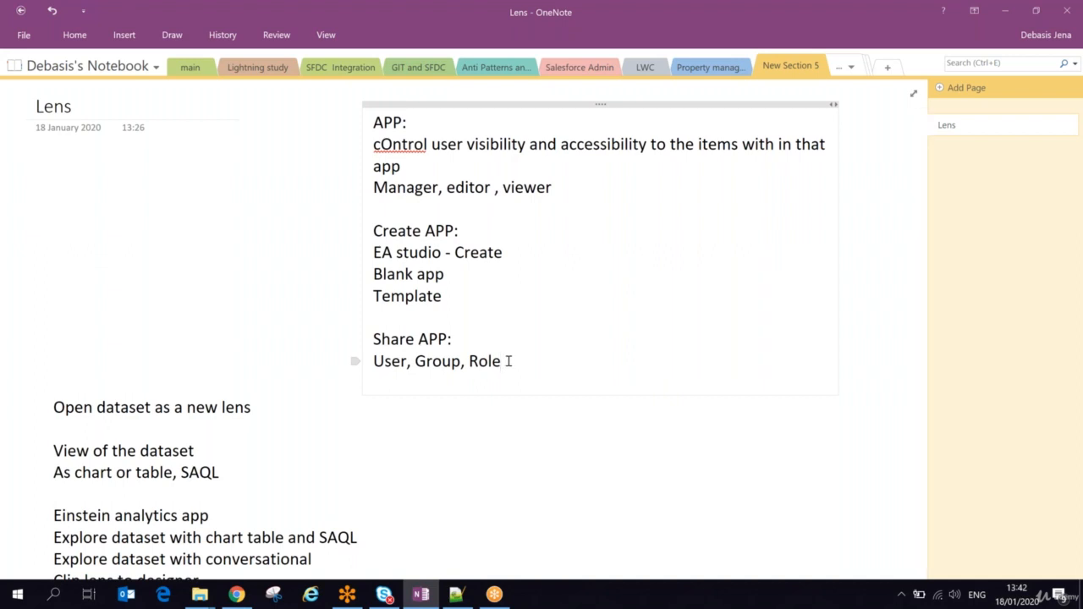
pyautogui.press('Return')
pyautogui.write('Run ')
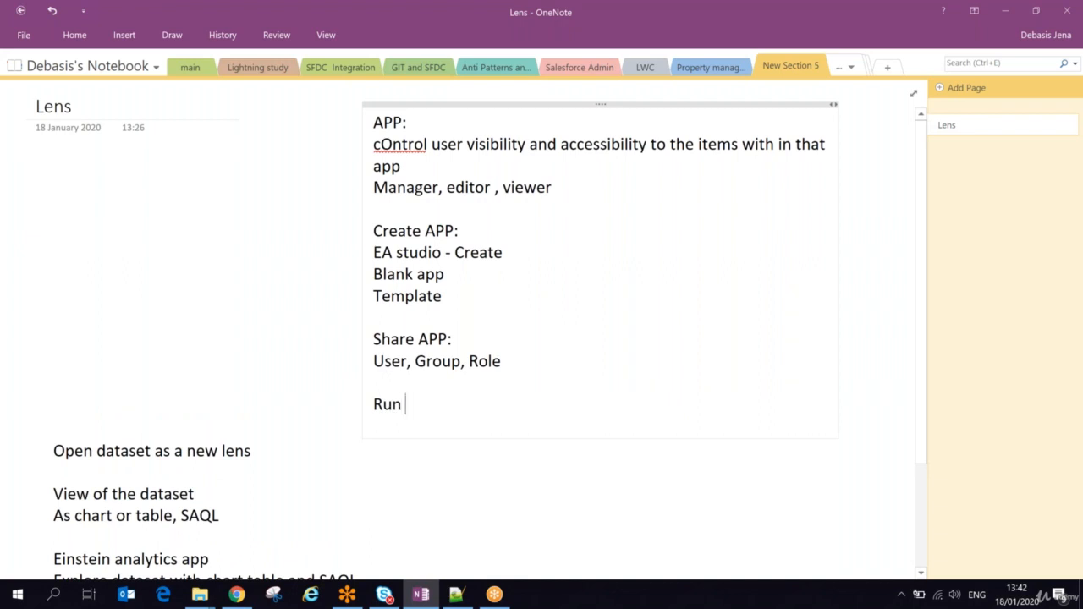
pyautogui.write('the app: ')
pyautogui.write('App drop d')
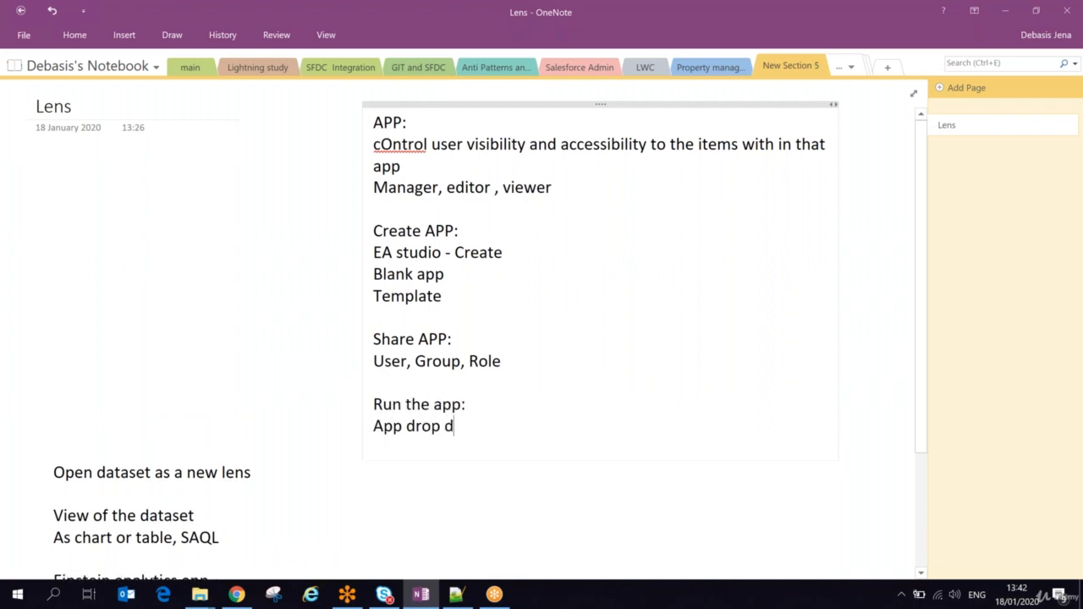
pyautogui.write('own')
# Step: Back in Chrome, run Sales Team again from the apps list and check the app's delete and sharing options
pyautogui.hotkey('alt', 'Tab')
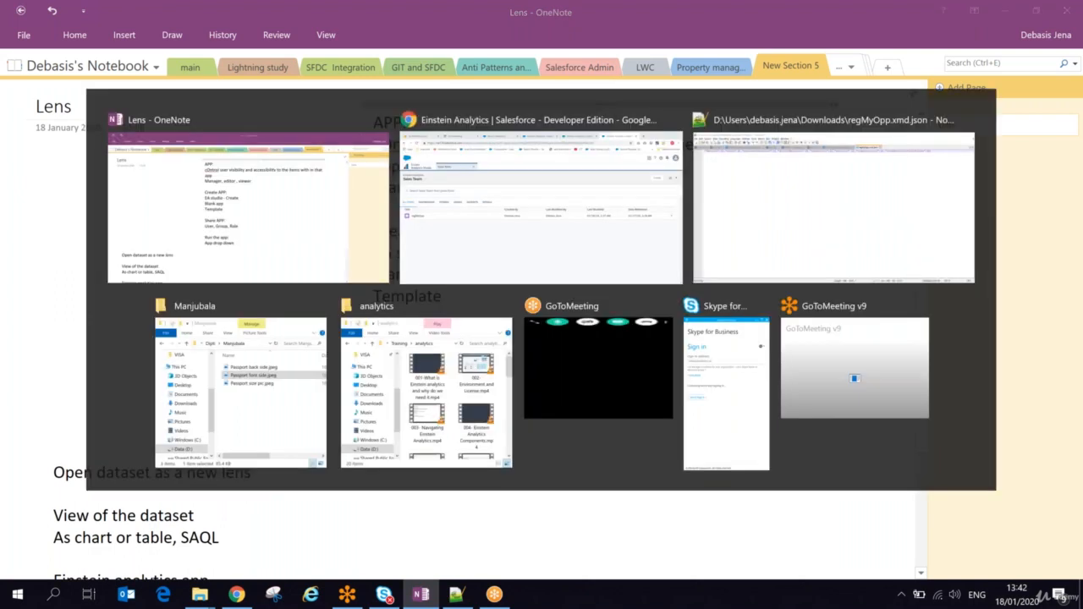
pyautogui.click(93, 133)
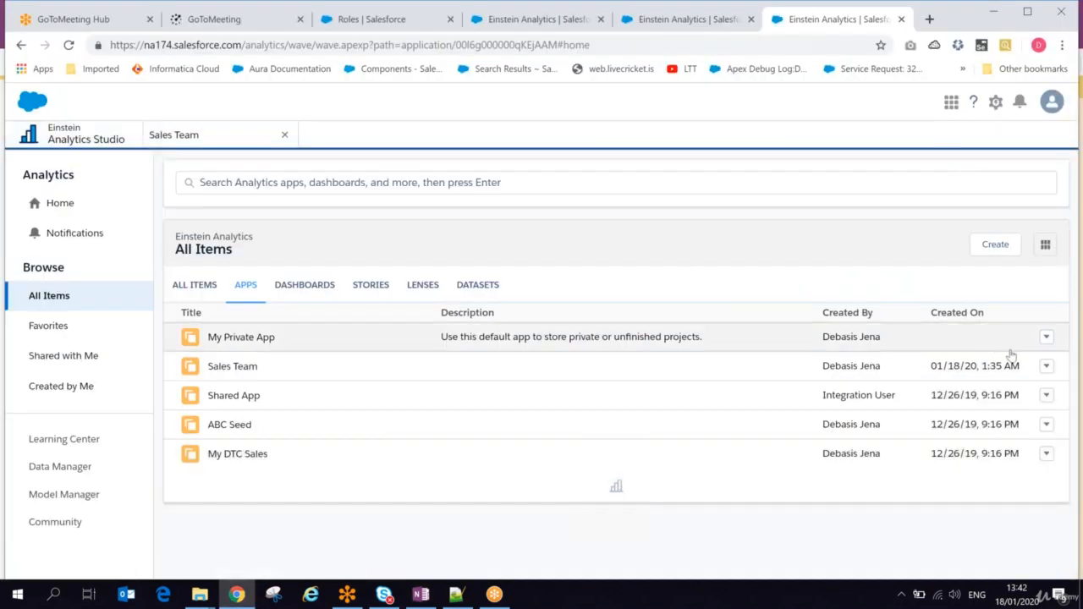
pyautogui.click(1046, 366)
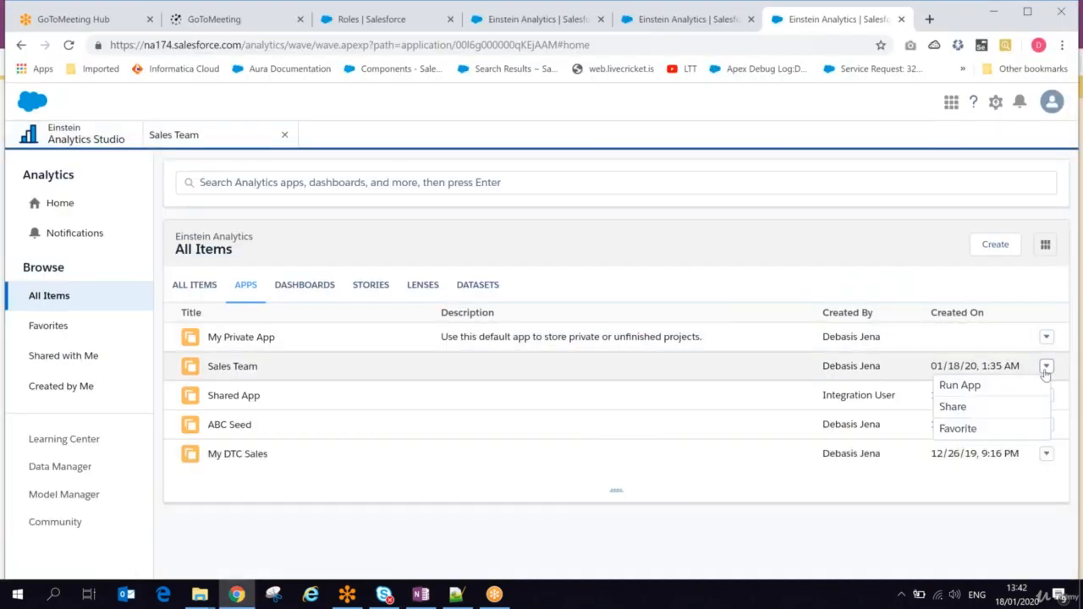
pyautogui.click(951, 388)
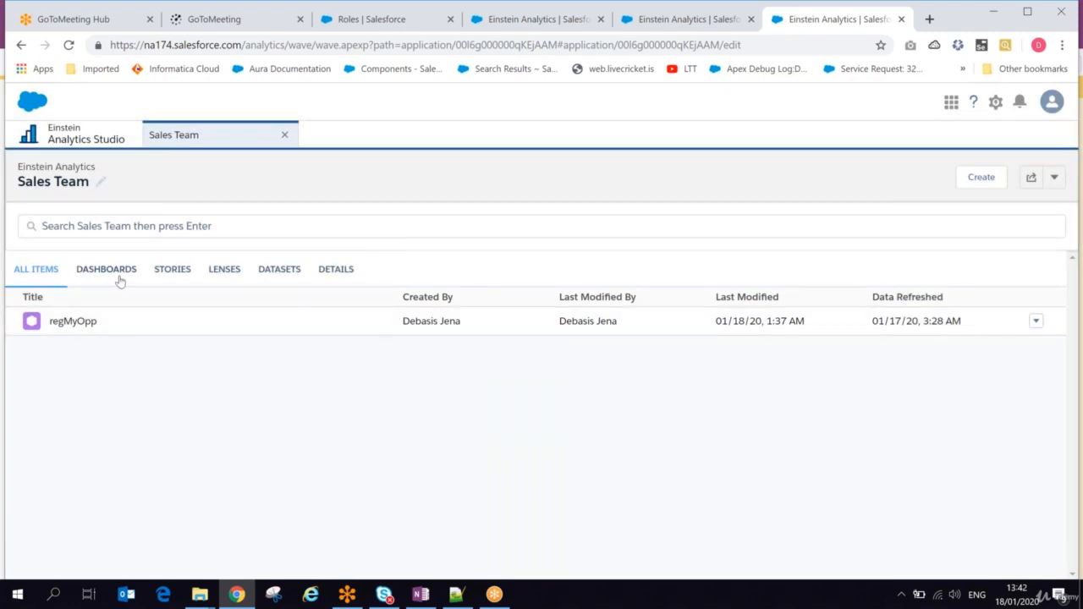
pyautogui.click(1054, 177)
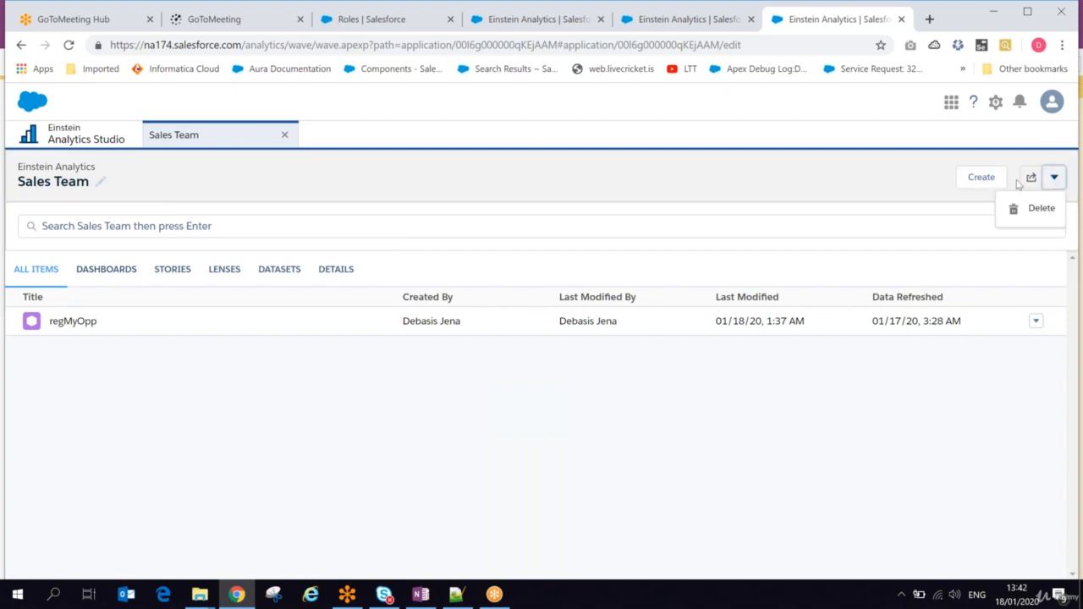
pyautogui.click(1031, 179)
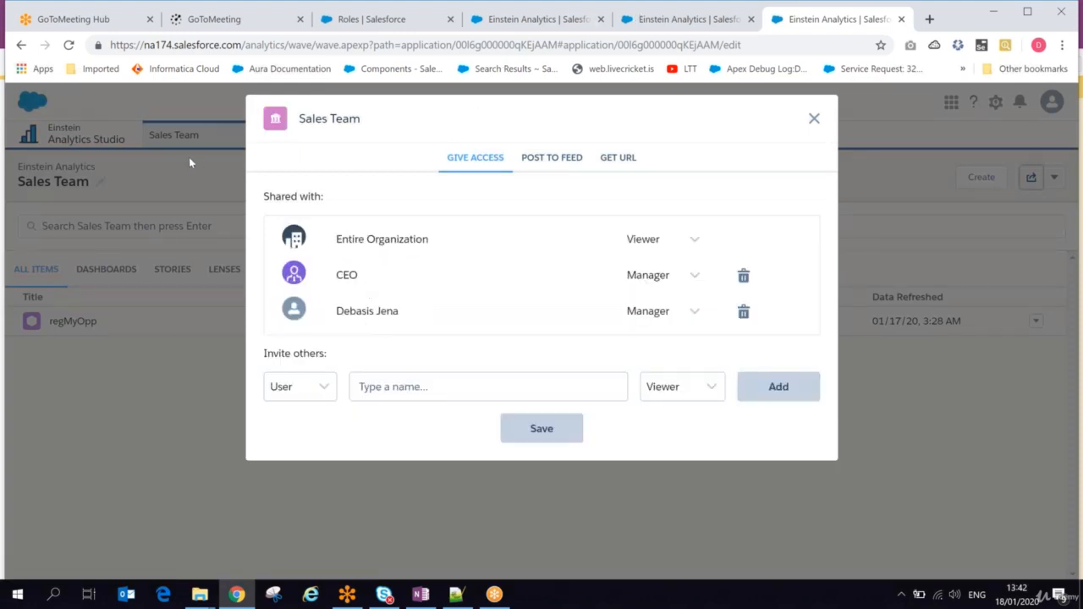
# Step: Open sharing for Sales Team from the Analytics Studio apps list and review its access, feed post and URL options
pyautogui.click(116, 139)
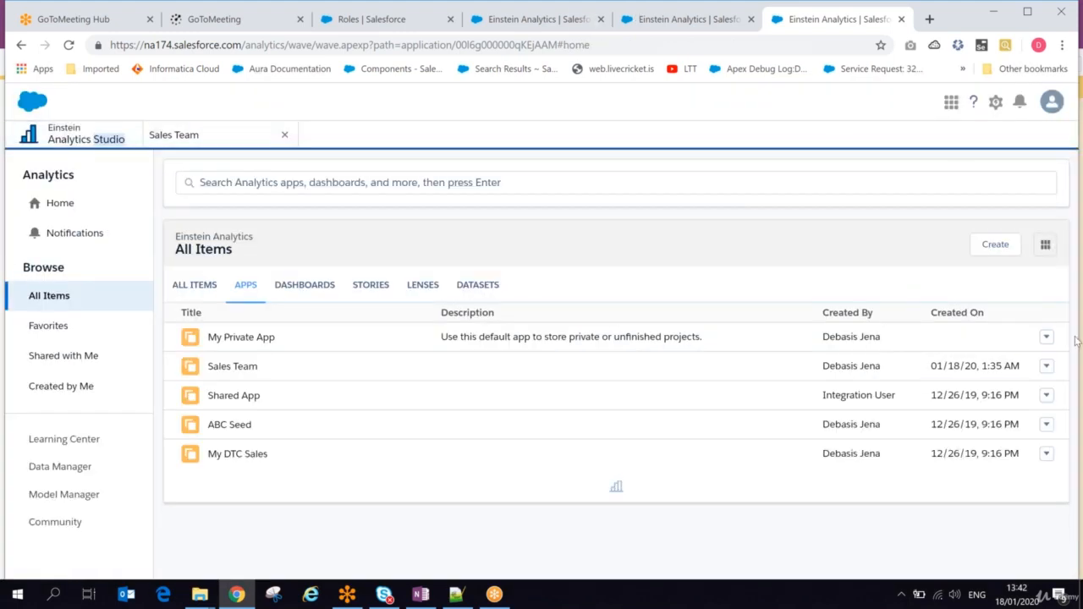
pyautogui.click(1045, 365)
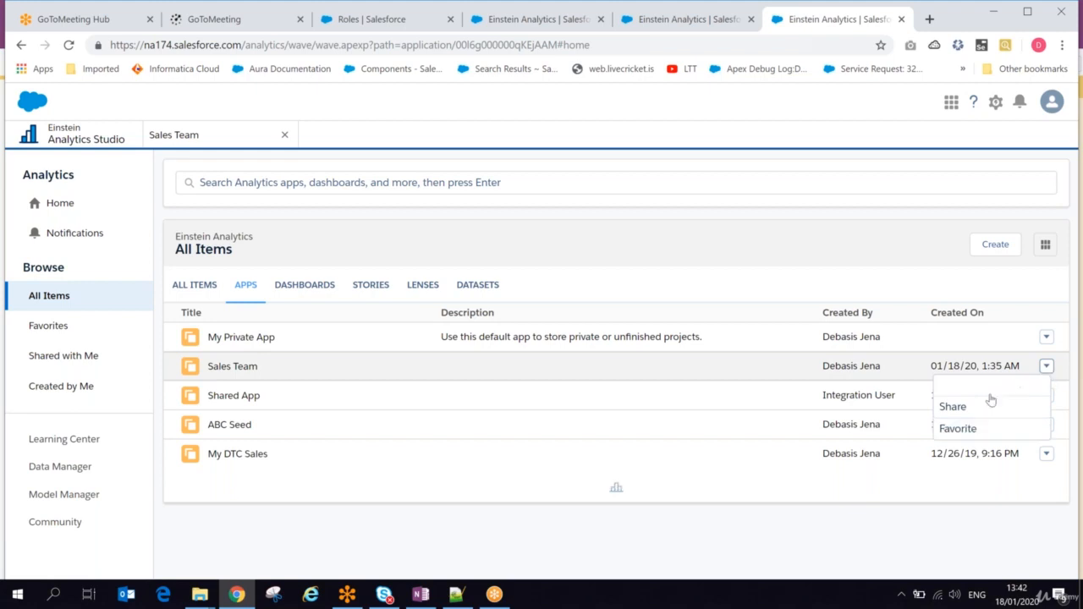
pyautogui.click(960, 415)
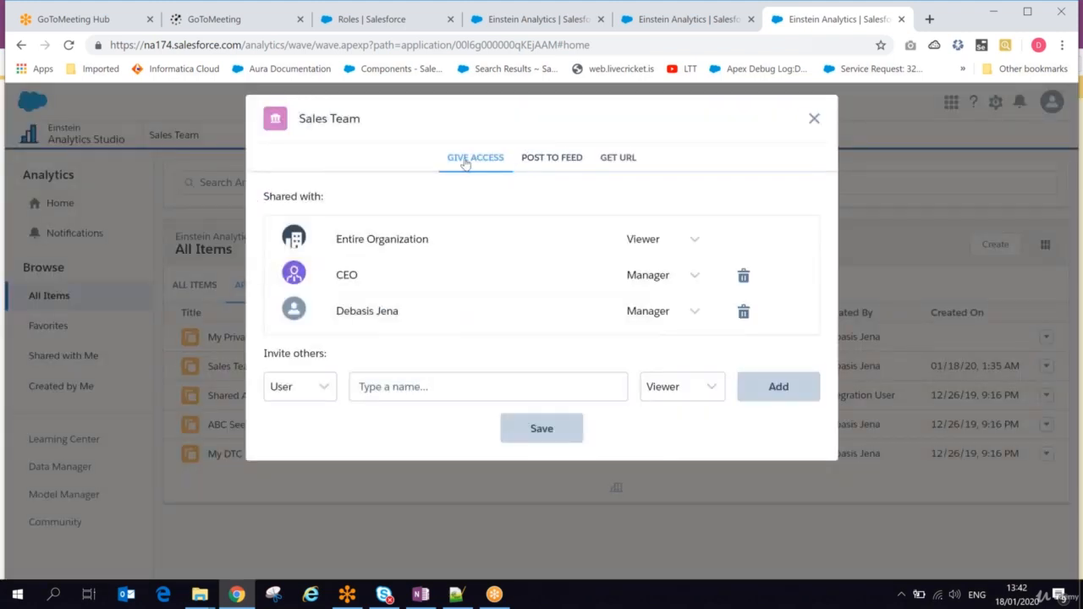
pyautogui.click(542, 162)
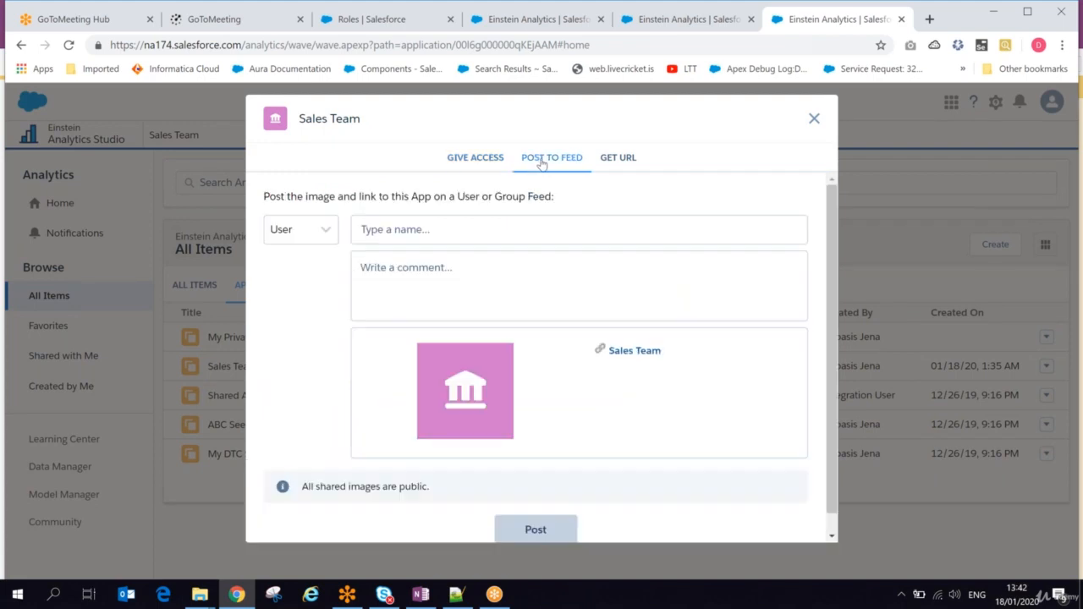
pyautogui.click(614, 161)
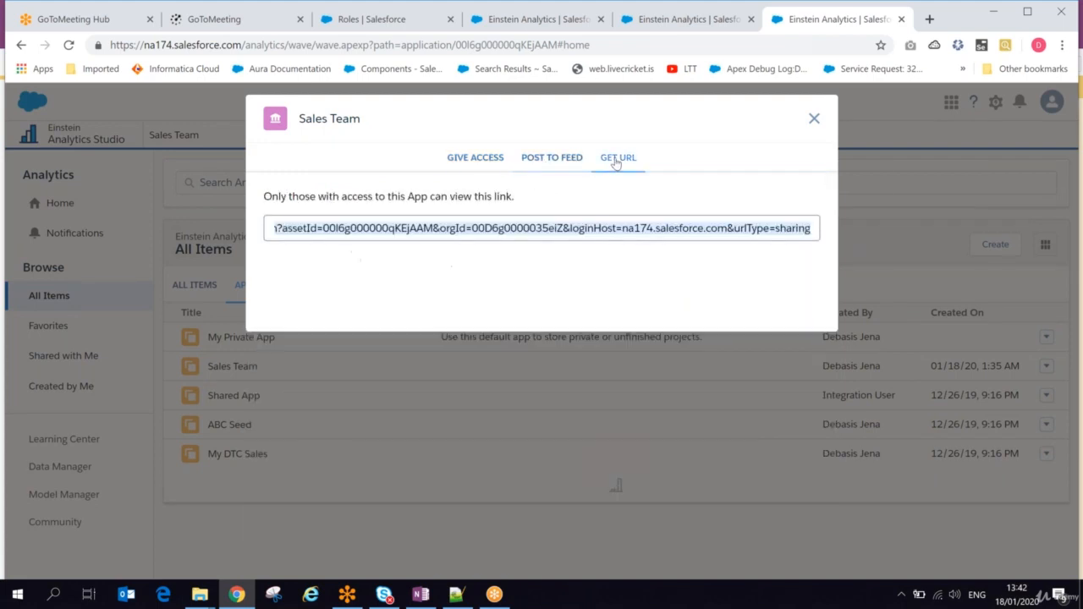
# Step: In the Salesforce Roles browser tab, open the Sales app, look over its home page's recent records, and go to Chatter
pyautogui.click(342, 20)
pyautogui.click(1049, 101)
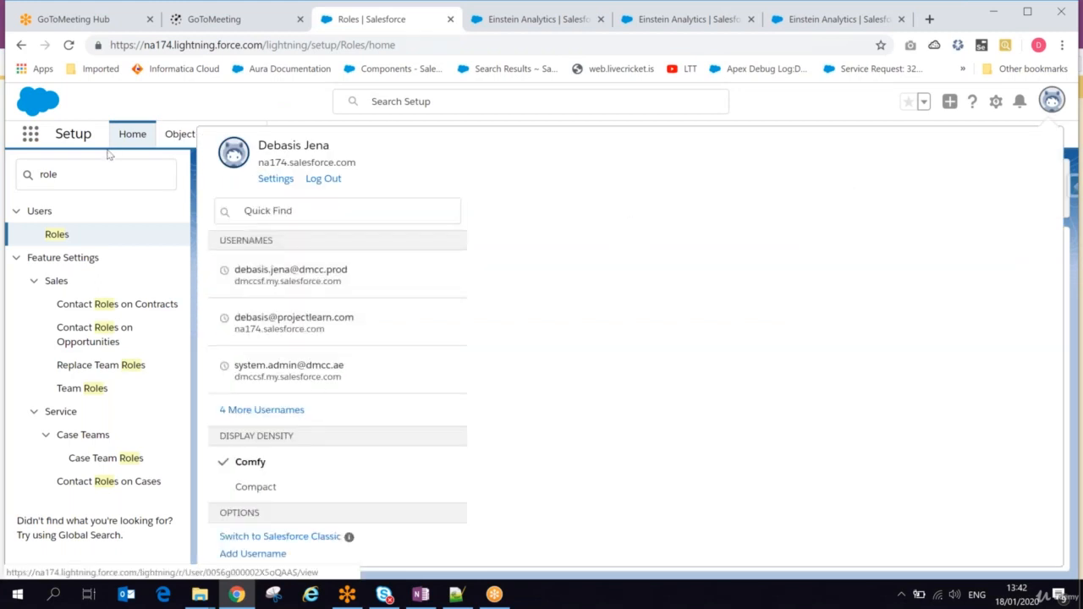
pyautogui.click(28, 145)
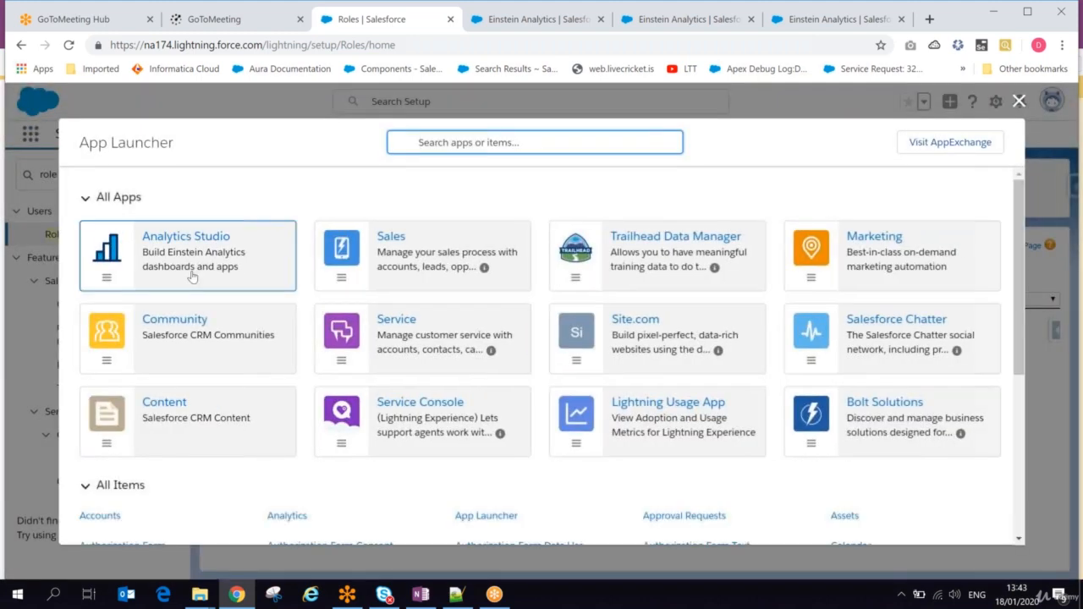
pyautogui.click(392, 265)
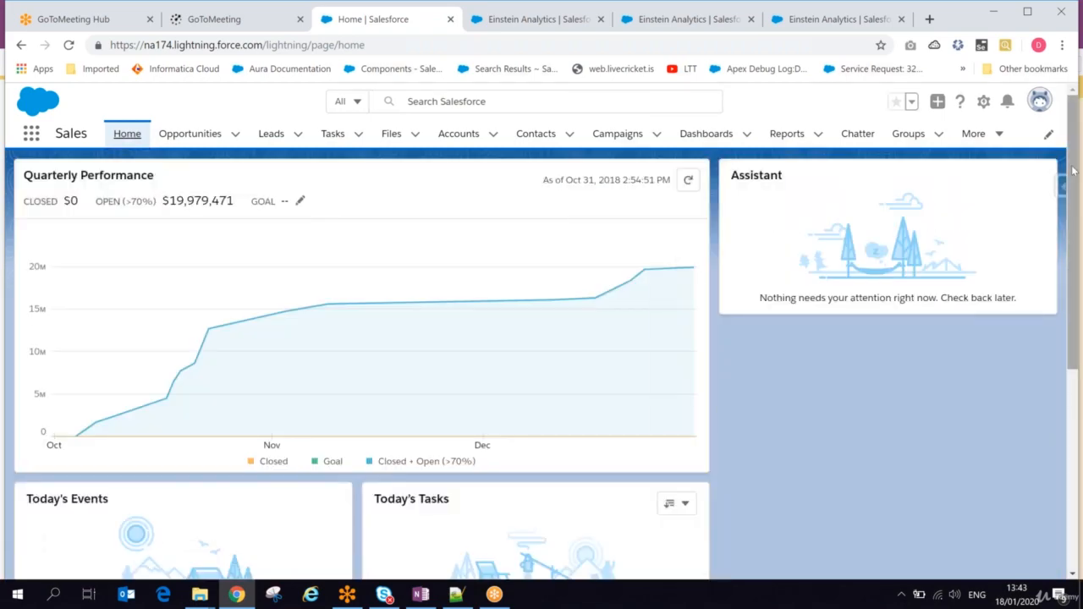
pyautogui.moveTo(1074, 197); pyautogui.dragTo(1082, 375)
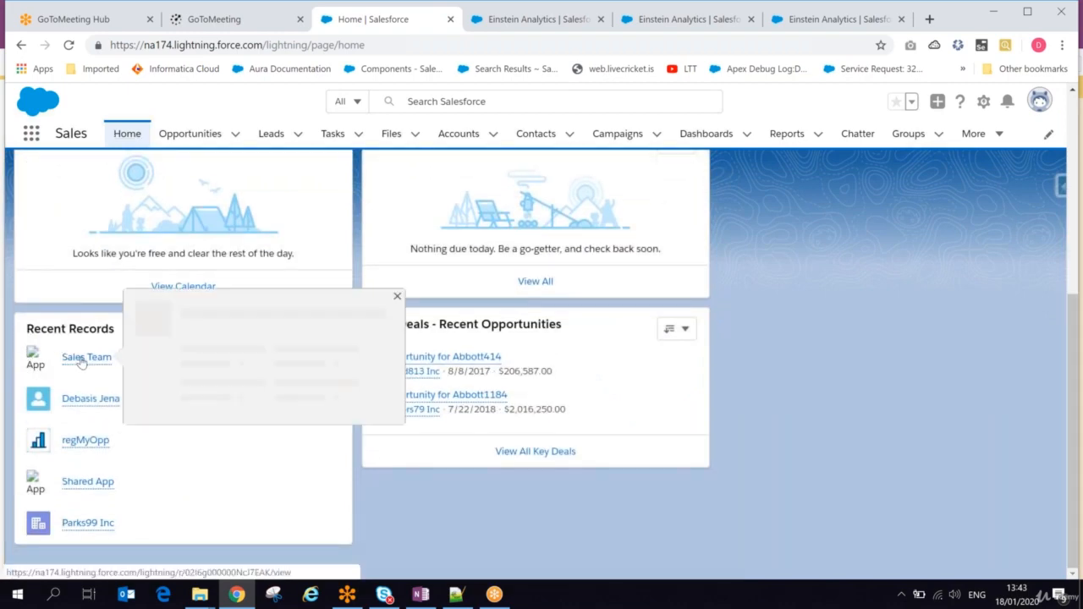
pyautogui.moveTo(1071, 348); pyautogui.dragTo(1071, 152)
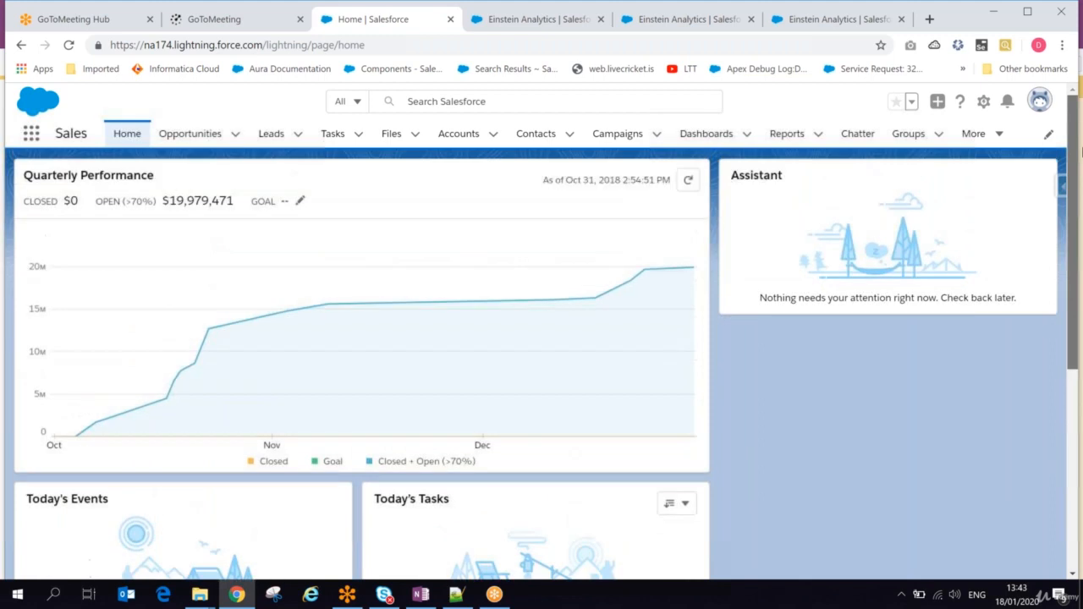
pyautogui.click(861, 137)
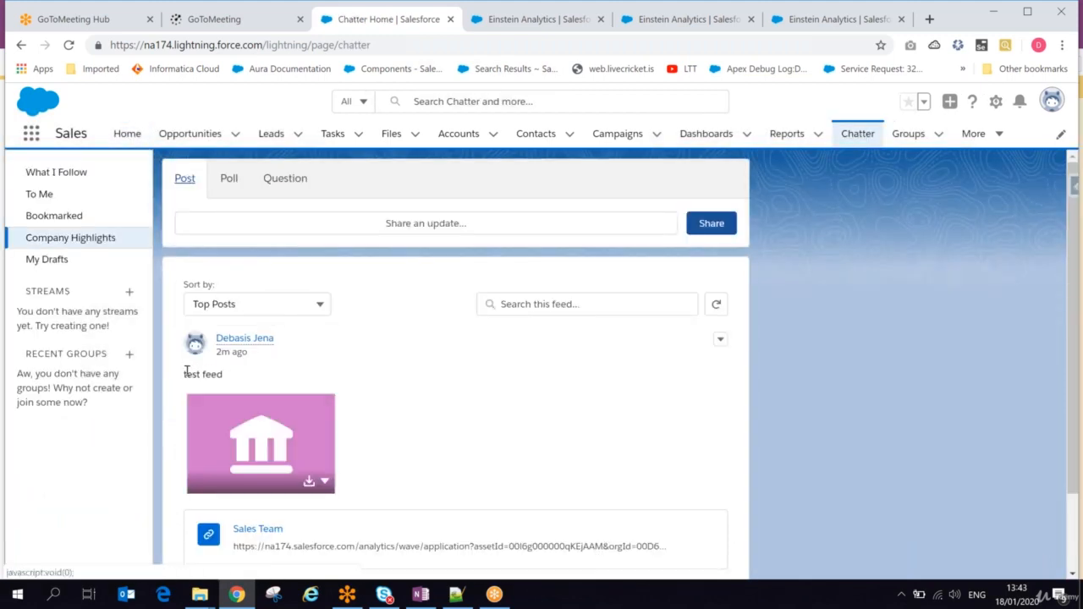
# Step: Examine the "test feed" Chatter post, preview its Sales Team image, and open the attached app link
pyautogui.moveTo(183, 374); pyautogui.dragTo(227, 375)
pyautogui.moveTo(262, 447)
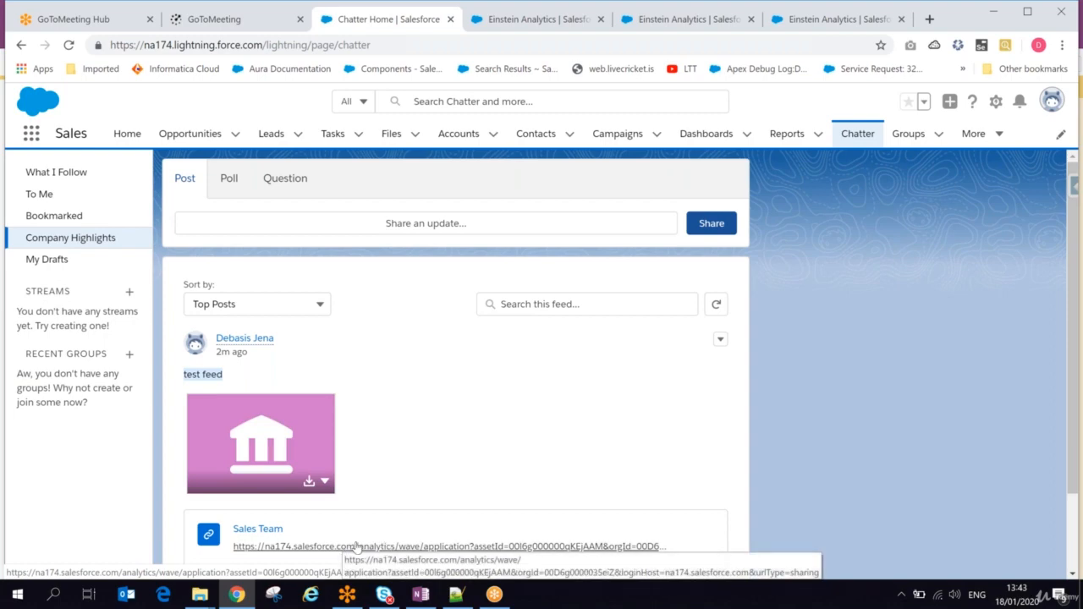
pyautogui.click(259, 438)
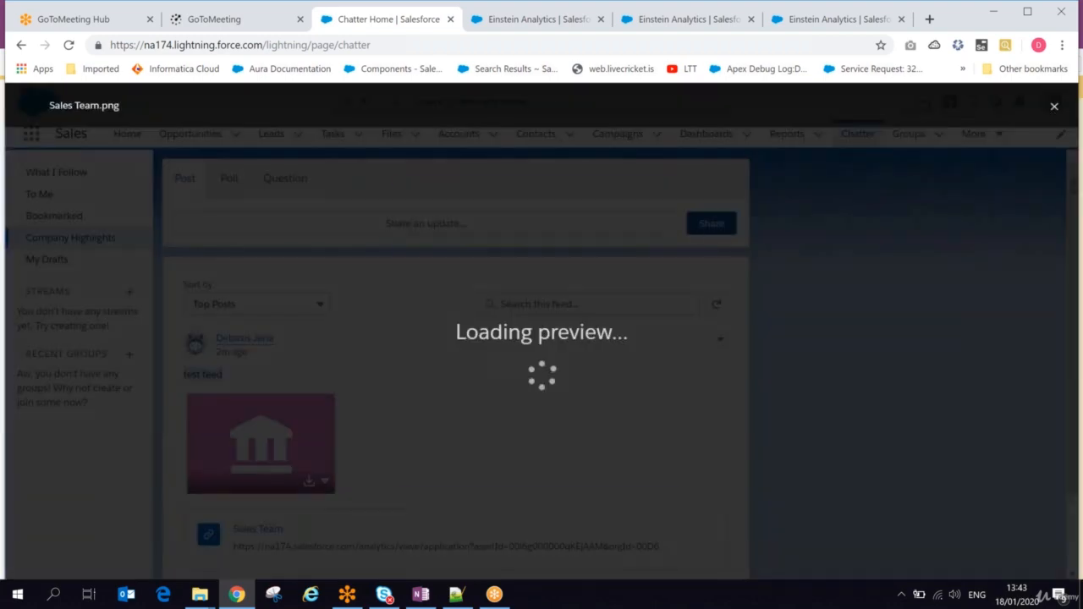
pyautogui.click(1052, 108)
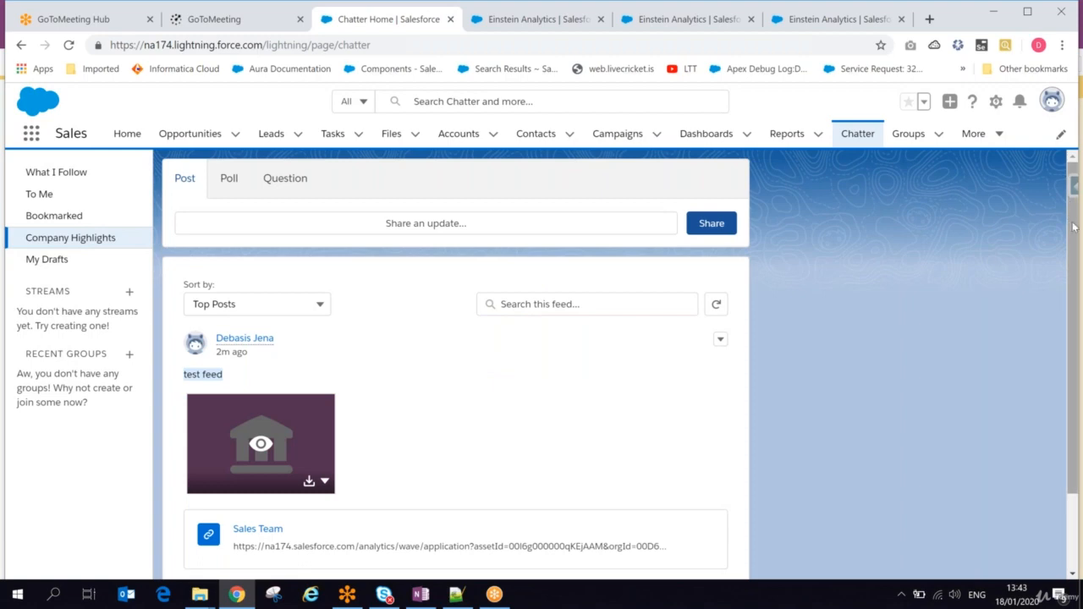
pyautogui.scroll(-1, 1073, 227)
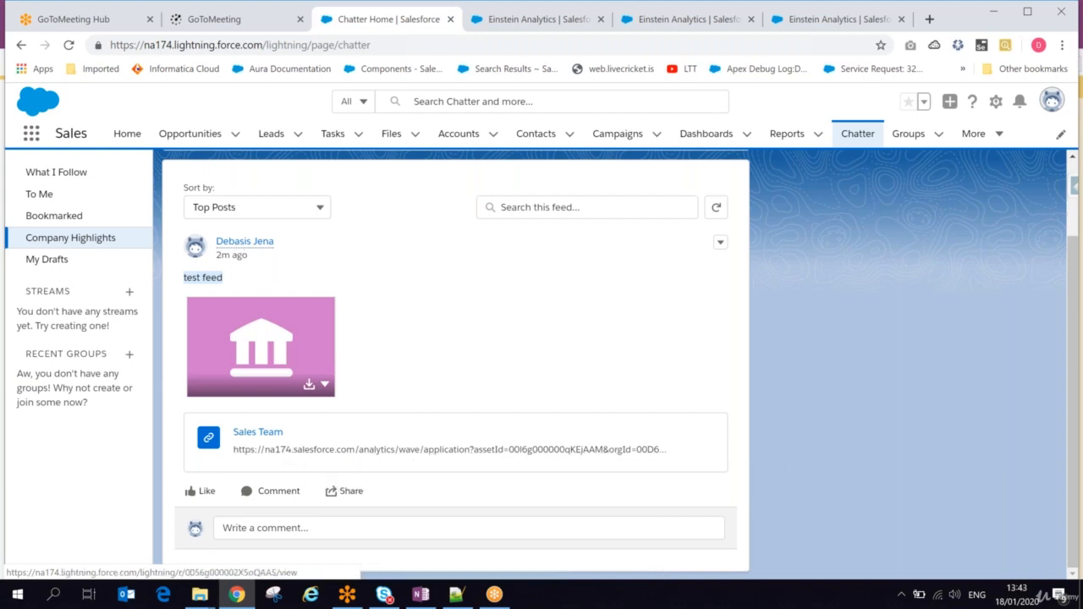
pyautogui.click(286, 451)
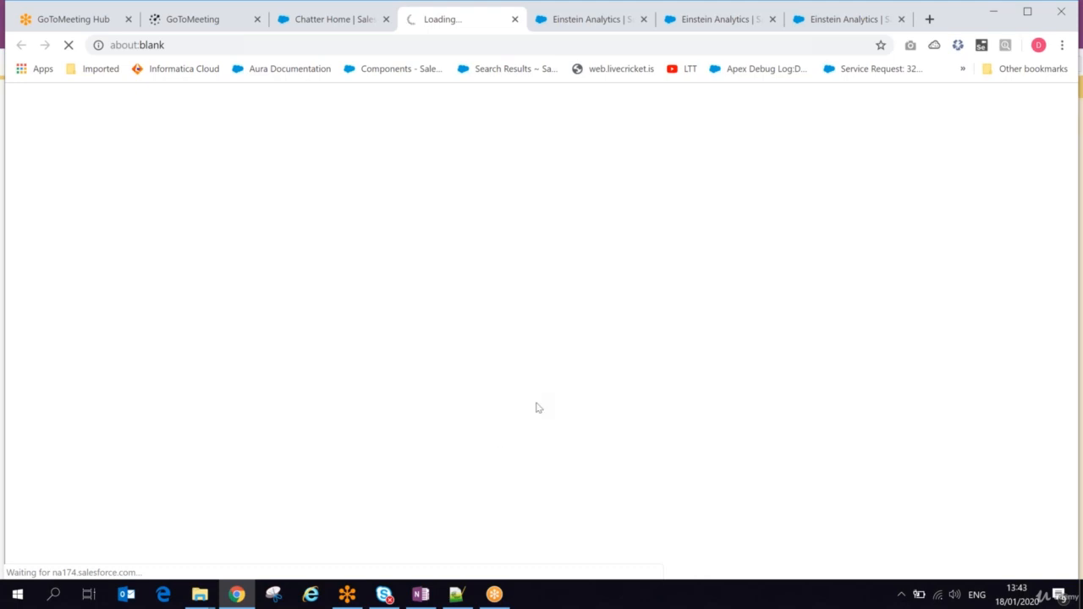
# Step: Switch to OneNote and review the notes on the Einstein analytics app and exploring datasets with chart, table and SAQL, then minimize it
pyautogui.click(421, 594)
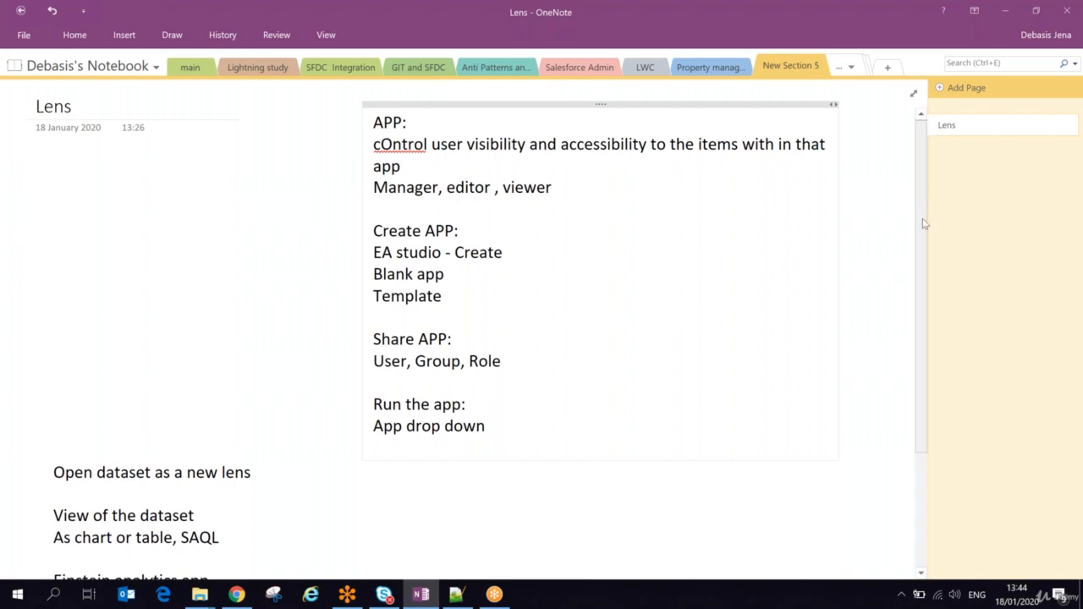
pyautogui.scroll(-3, 923, 223)
pyautogui.moveTo(73, 419); pyautogui.dragTo(279, 421)
pyautogui.moveTo(63, 397); pyautogui.dragTo(204, 396)
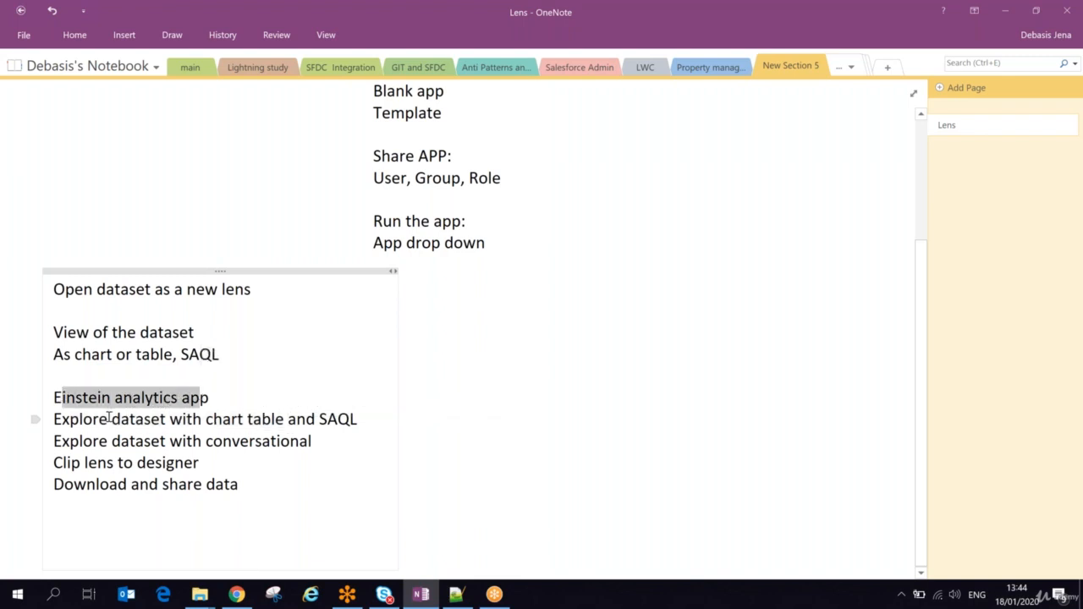
pyautogui.moveTo(110, 417); pyautogui.dragTo(238, 420)
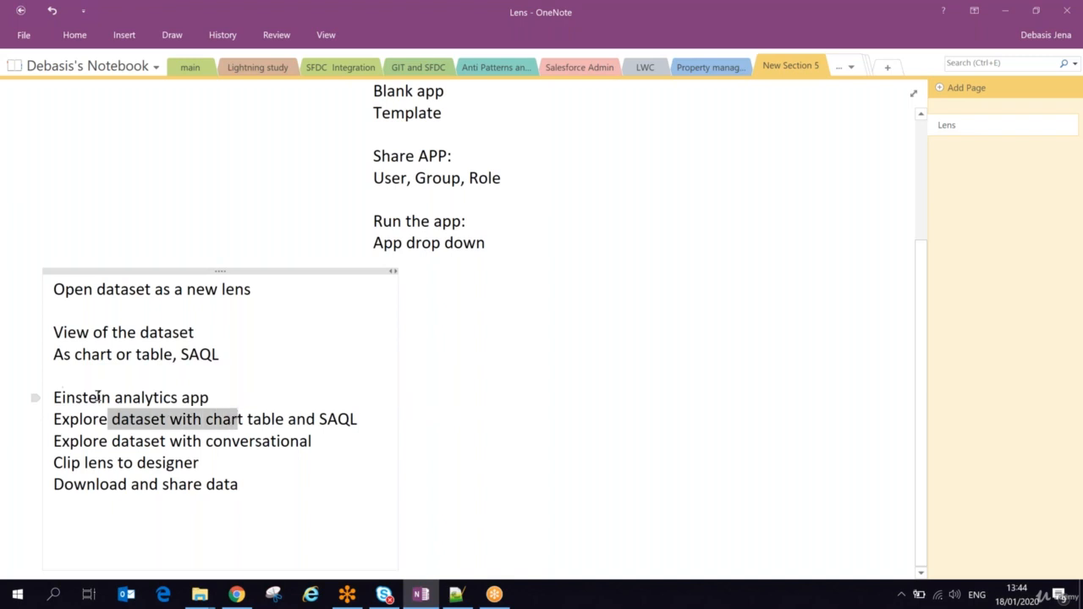
pyautogui.moveTo(98, 397); pyautogui.dragTo(193, 394)
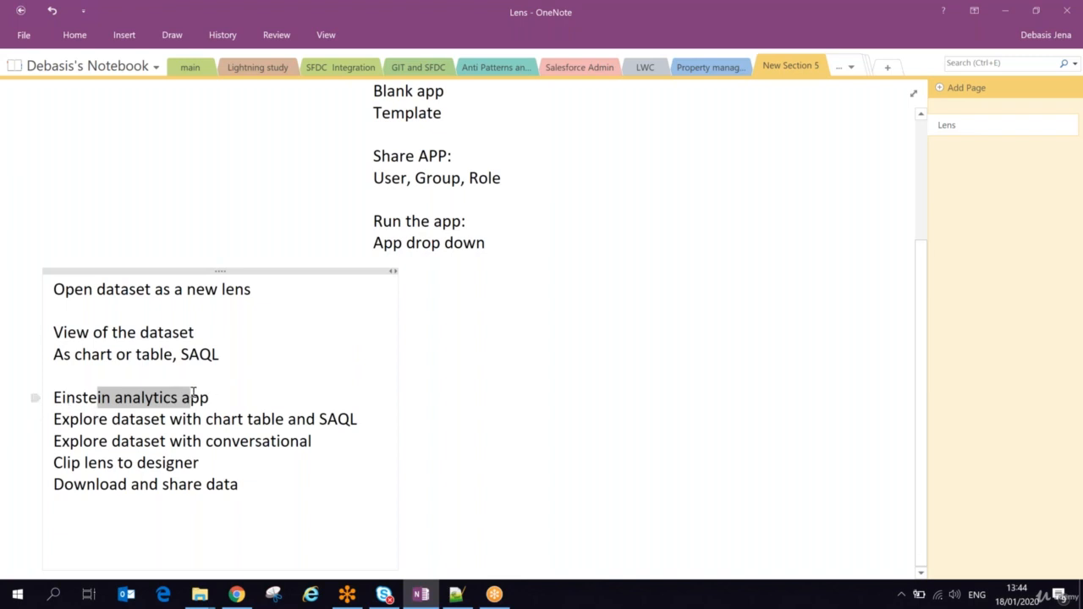
pyautogui.moveTo(83, 418); pyautogui.dragTo(350, 417)
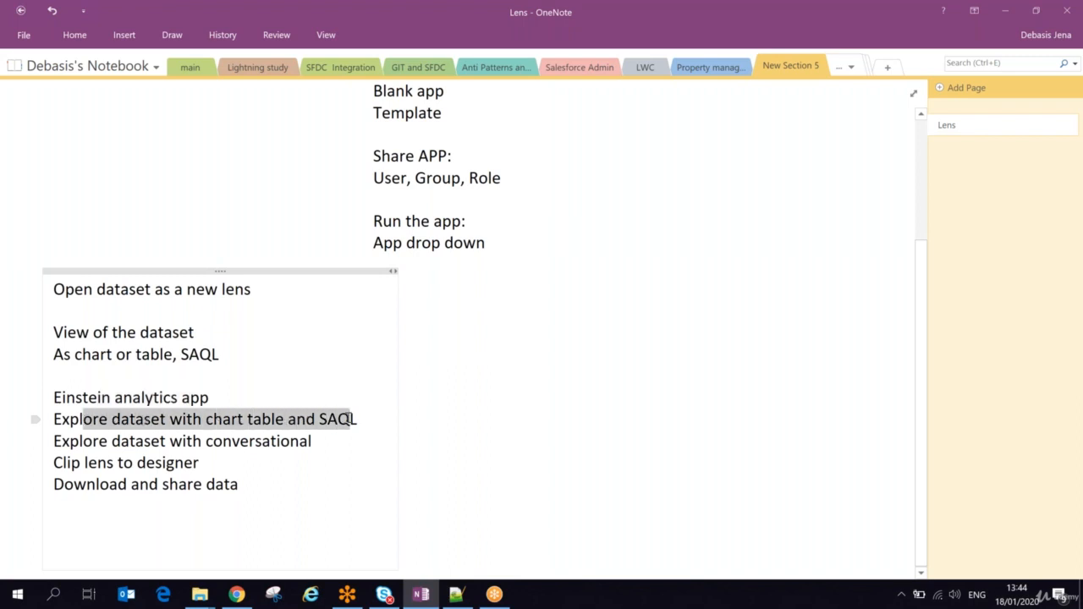
pyautogui.doubleClick(349, 417)
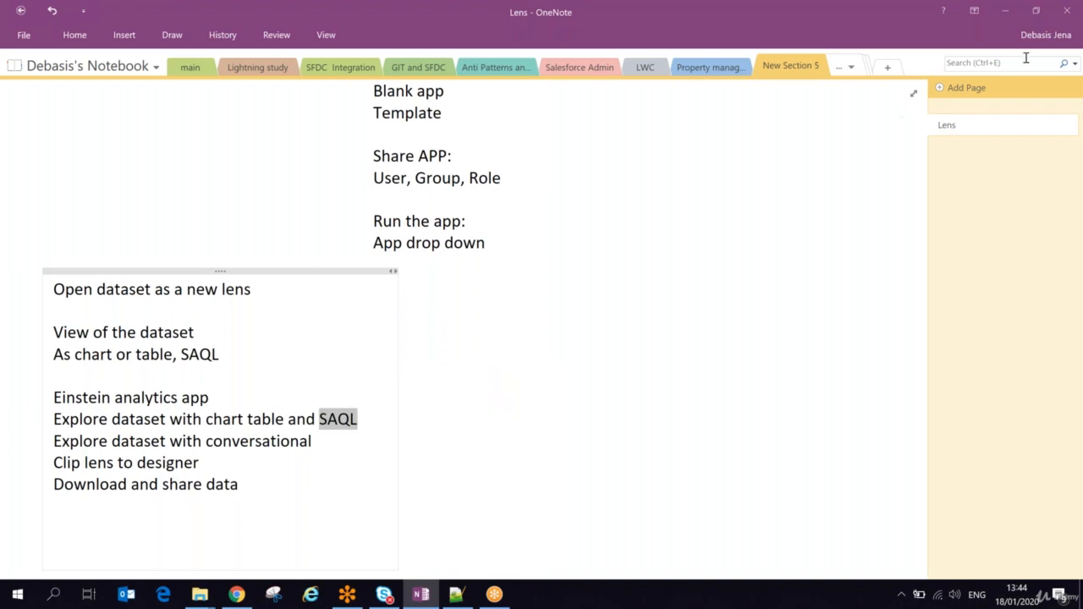
pyautogui.click(1005, 12)
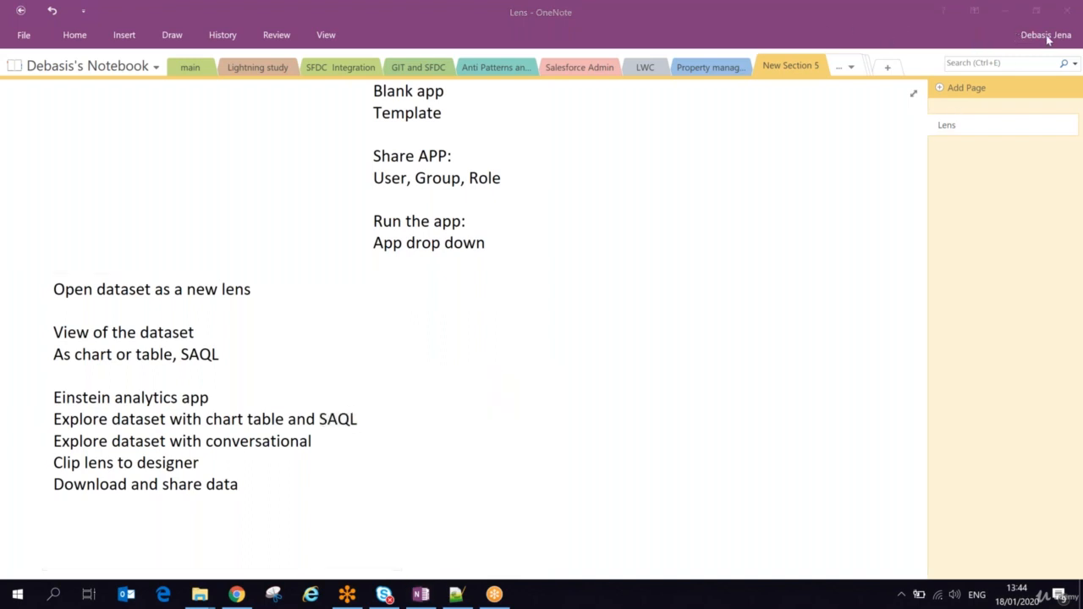